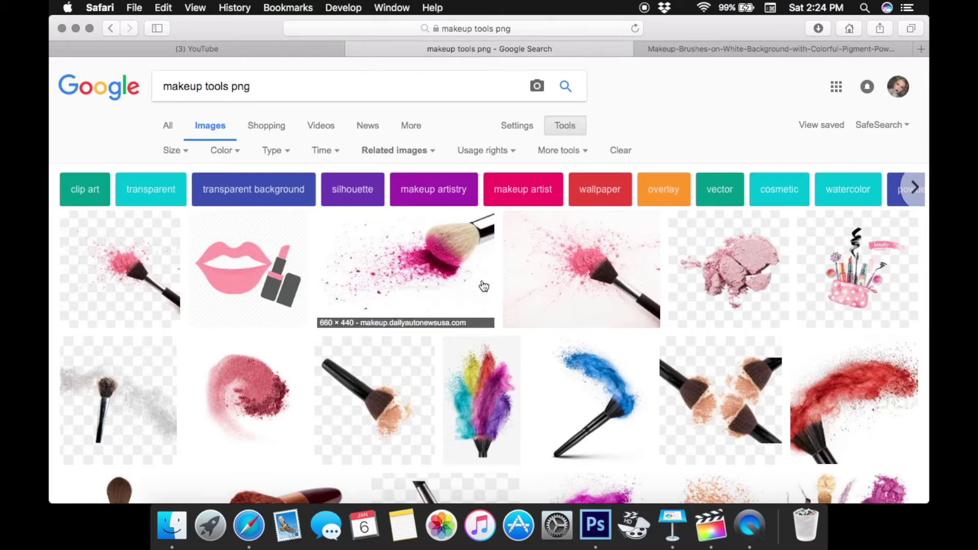
Find the Beauty Hacked picture of a makeup brush bursting with pink powder in the image results and open it full size.
scroll(482, 301, "down", 10)
scroll(483, 302, "down", 12)
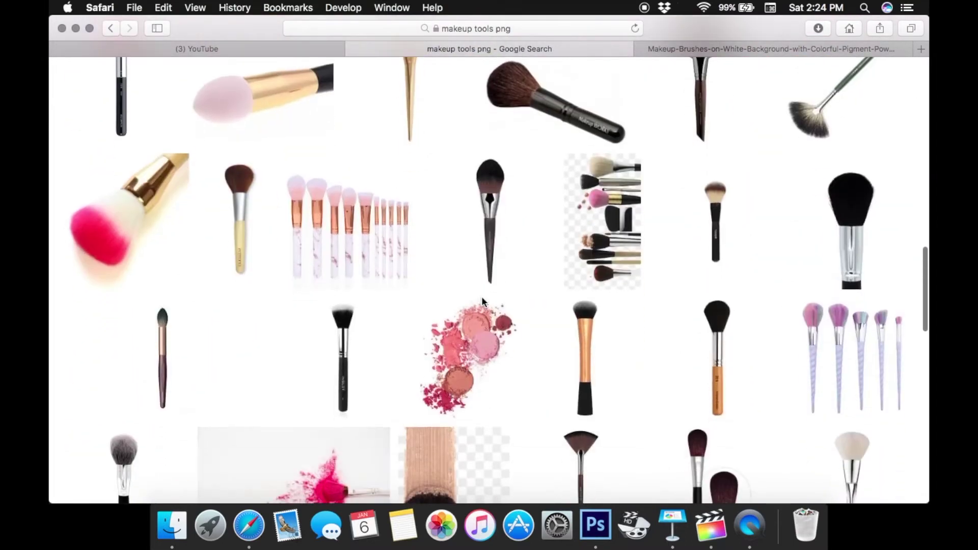
scroll(482, 301, "down", 6)
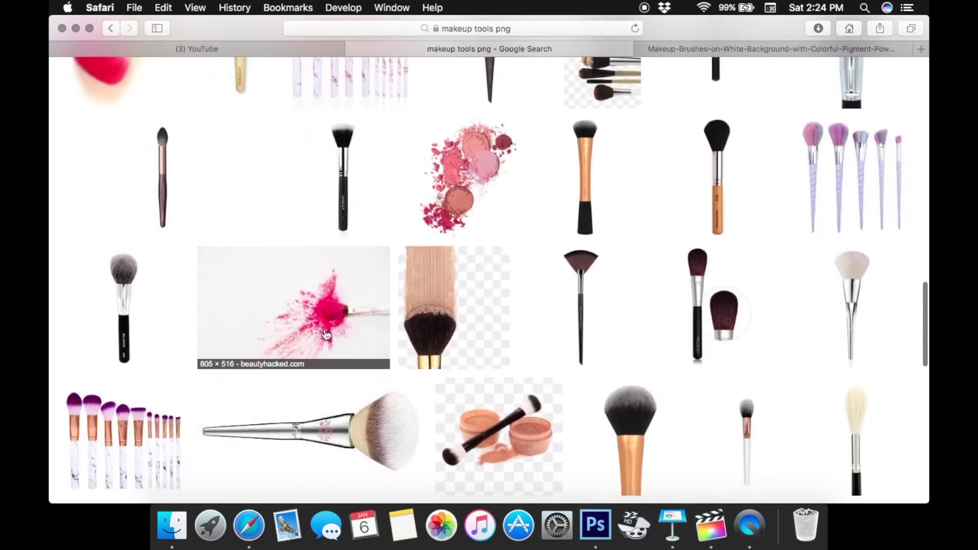
left_click(381, 295)
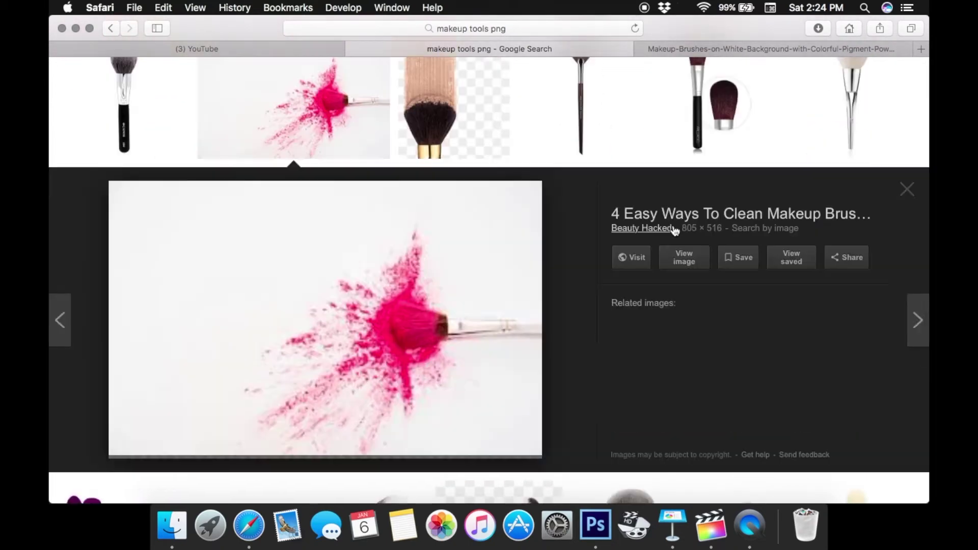
left_click(640, 48)
left_click(691, 264)
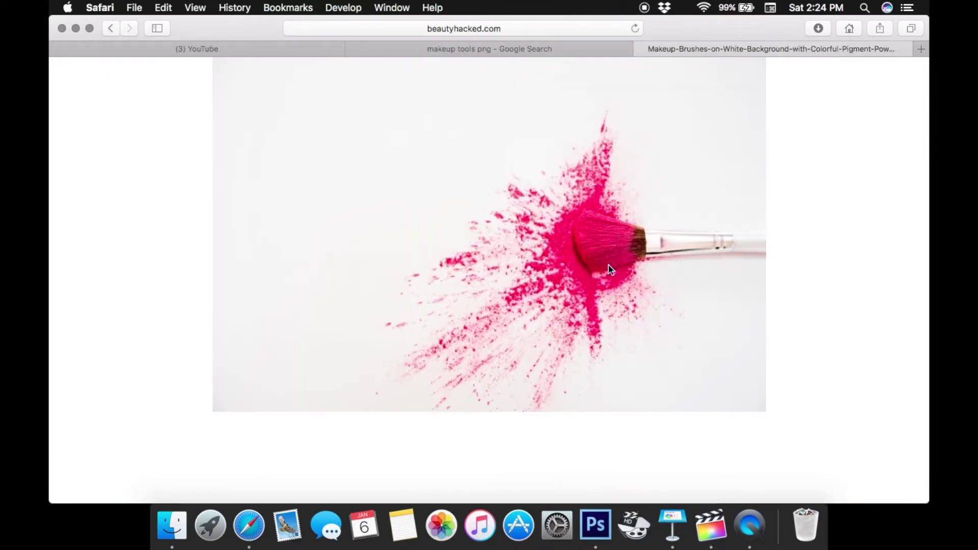
right_click(608, 265)
left_click(651, 306)
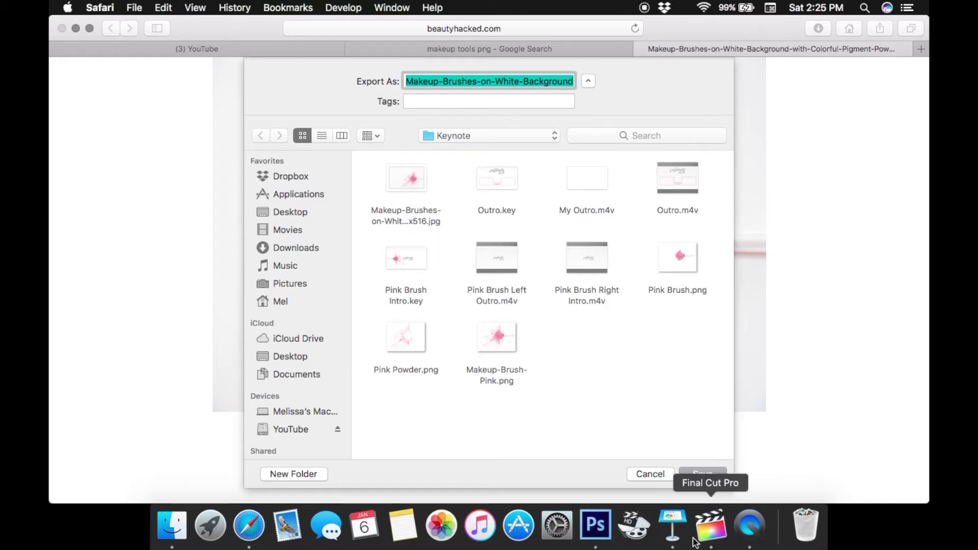
left_click(645, 474)
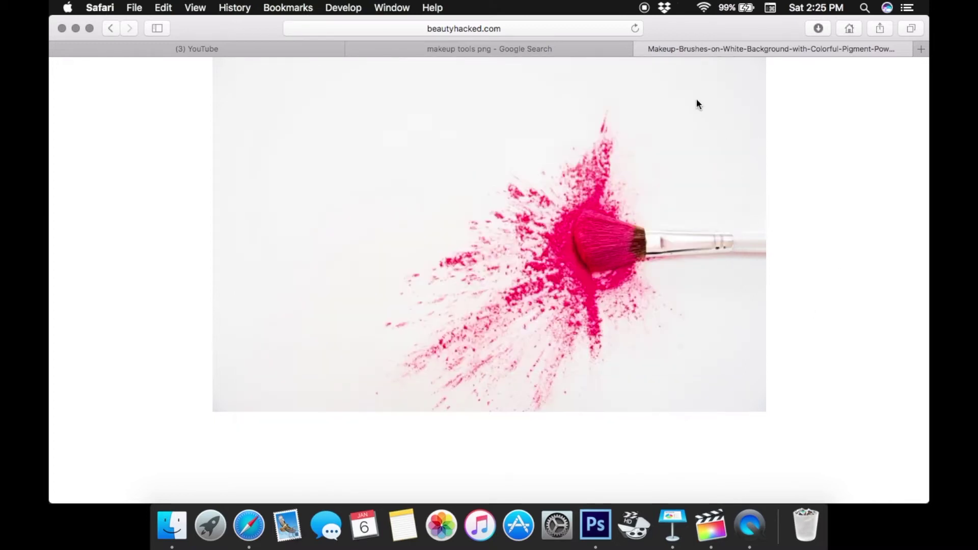
Close the image's browser tab, switch to Photoshop and open the Makeup-Brushes-on-White-Background 805x516 JPG from the Keynote folder.
left_click(641, 49)
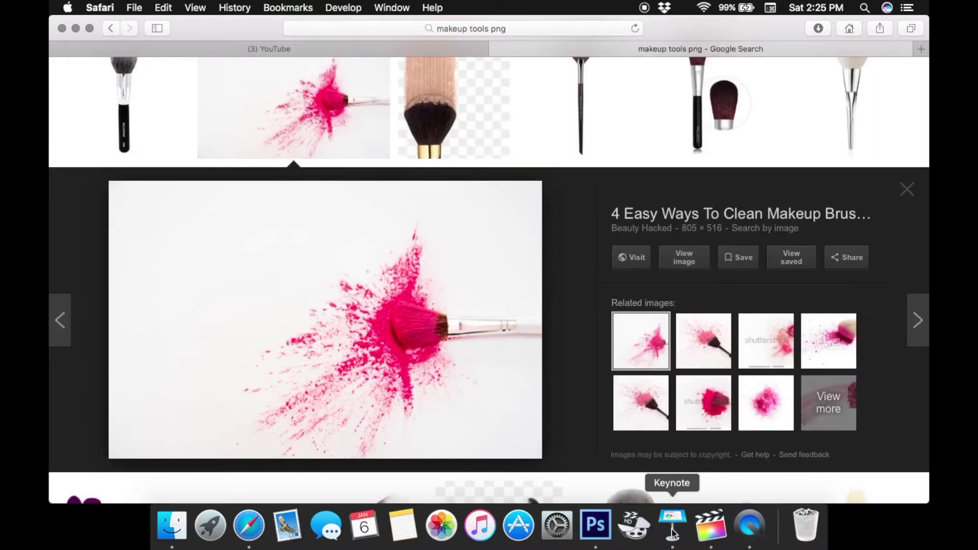
left_click(596, 525)
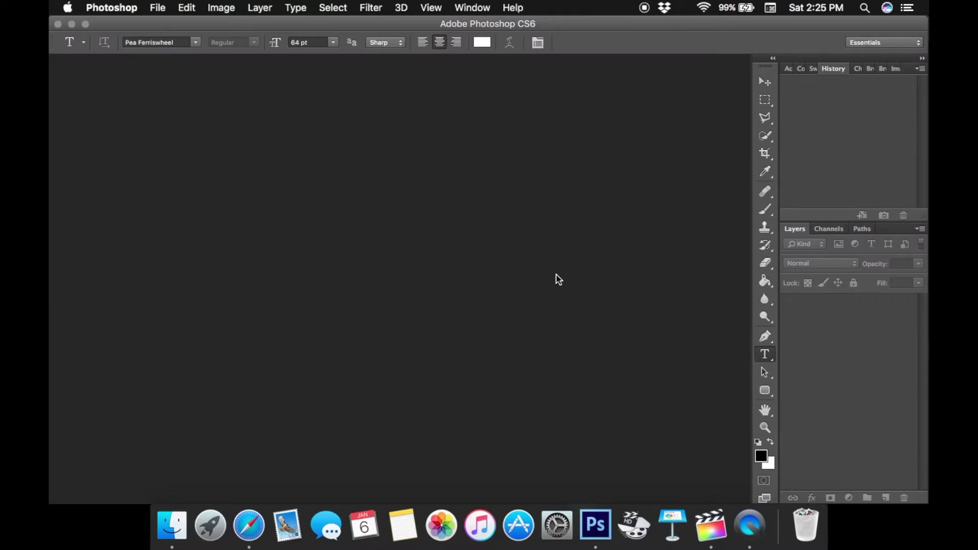
key("super+o")
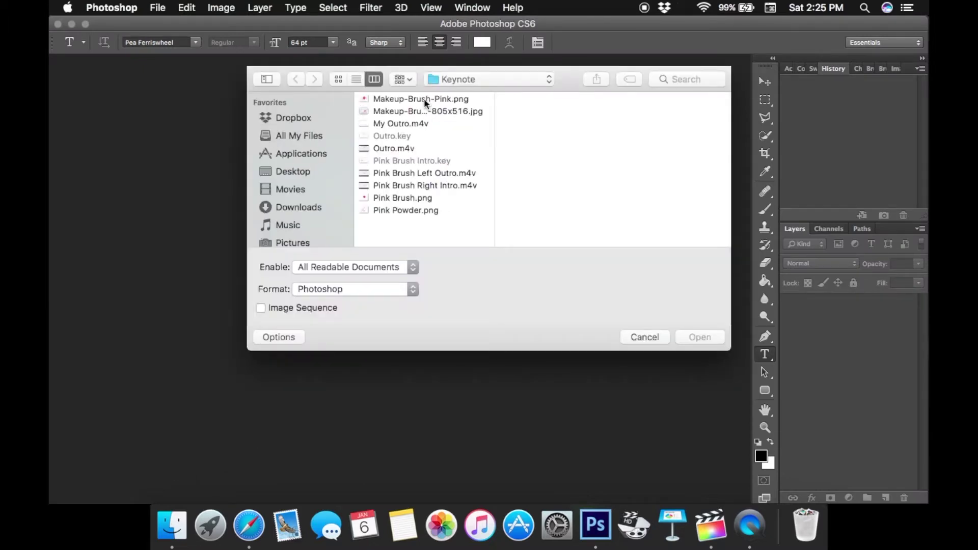
left_click(421, 111)
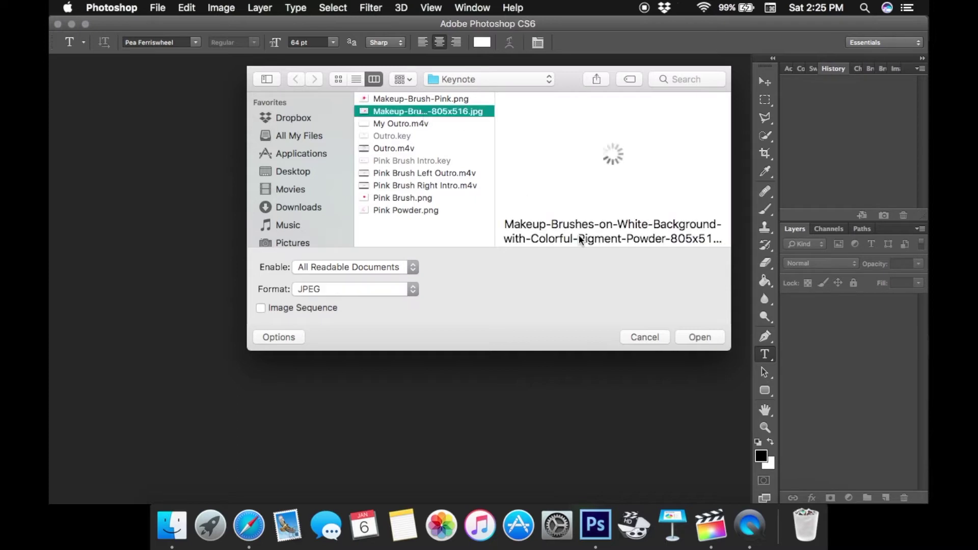
left_click(699, 336)
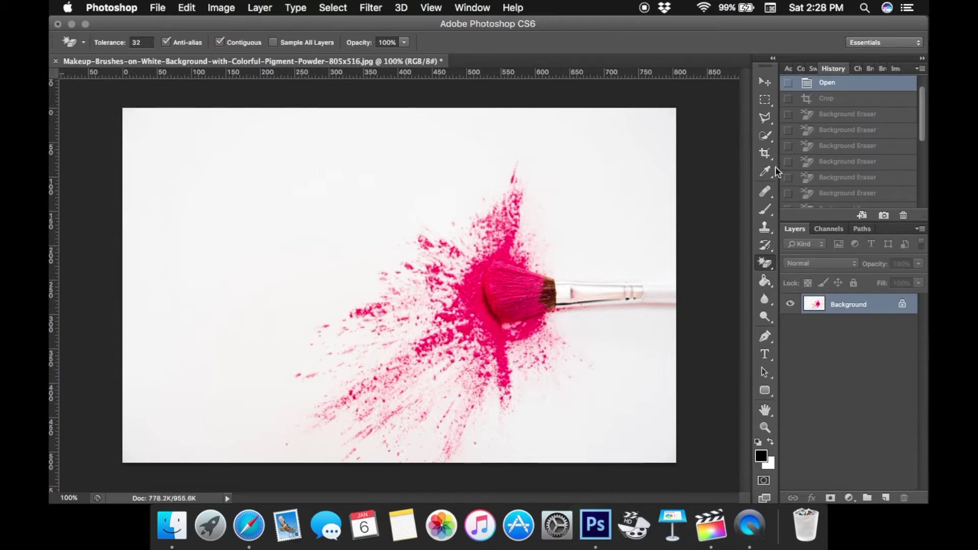
Crop the picture closer around the brush and powder, trimming empty background from its upper, right and left sides.
left_click(771, 161)
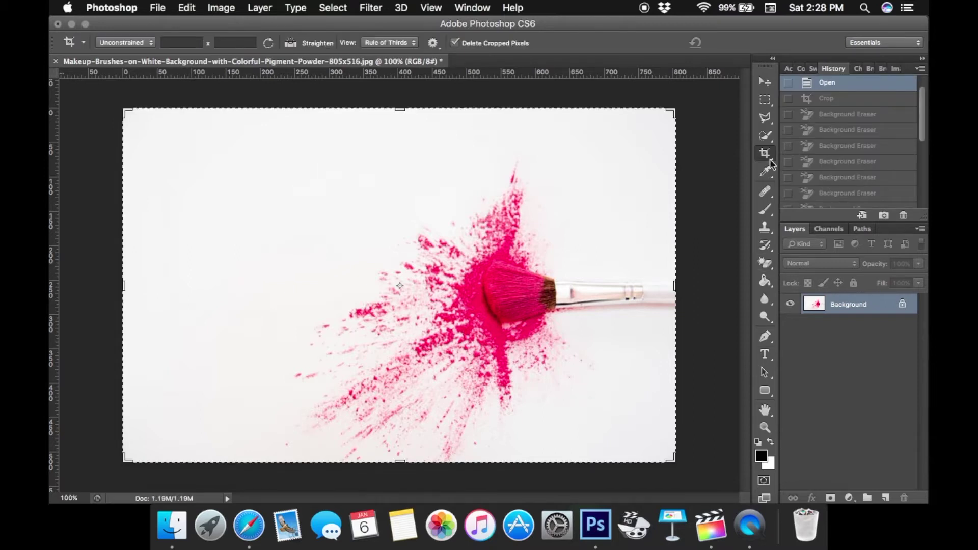
left_click_drag(674, 109, 672, 132)
left_click_drag(122, 139, 200, 140)
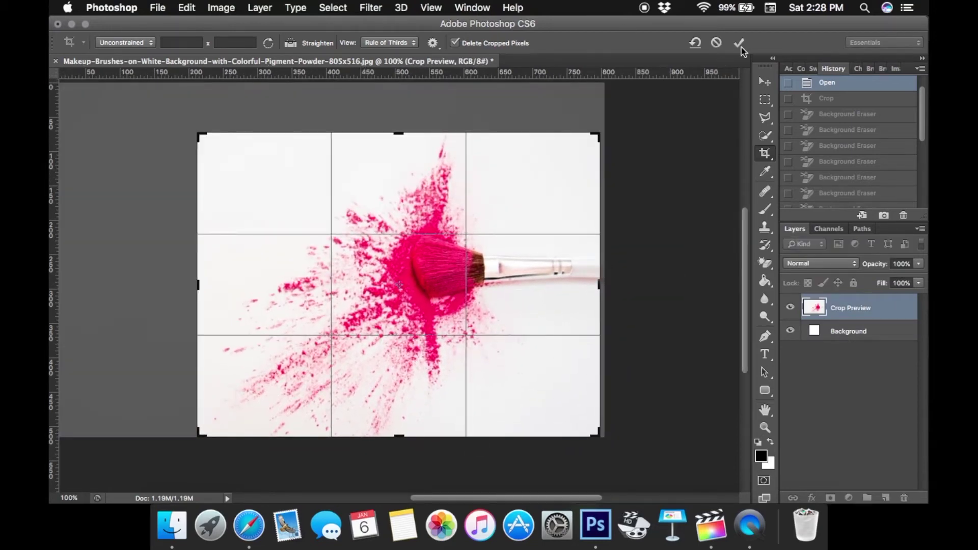
left_click(742, 49)
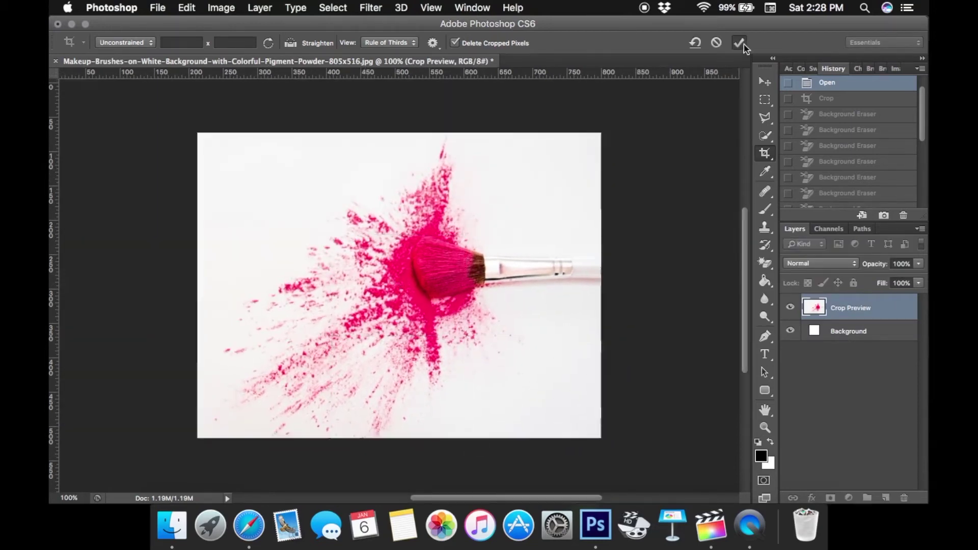
Erase the large white background areas around the brush and powder with the Magic Eraser at tolerance 10.
right_click(767, 270)
left_click(819, 289)
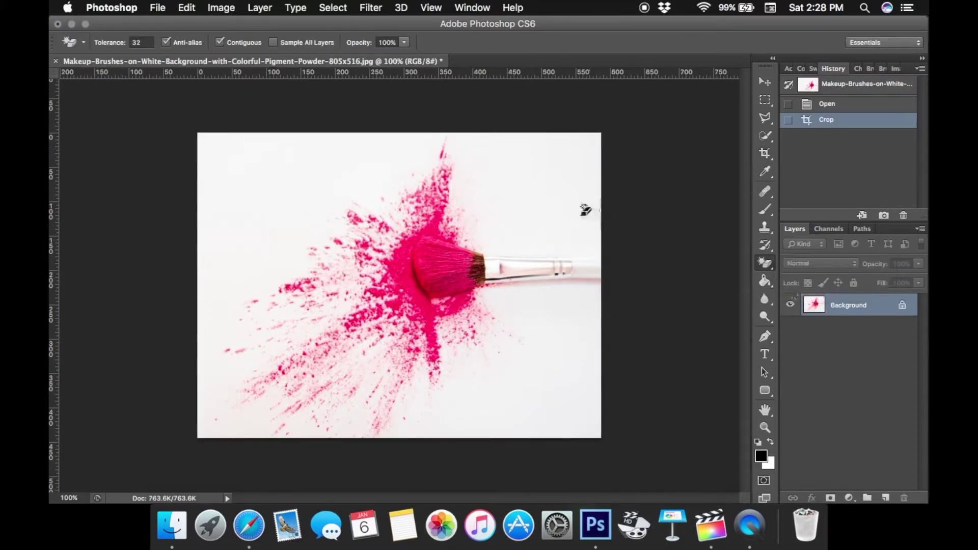
left_click(566, 153)
double_click(136, 43)
type("10")
left_click(530, 194)
left_click(557, 340)
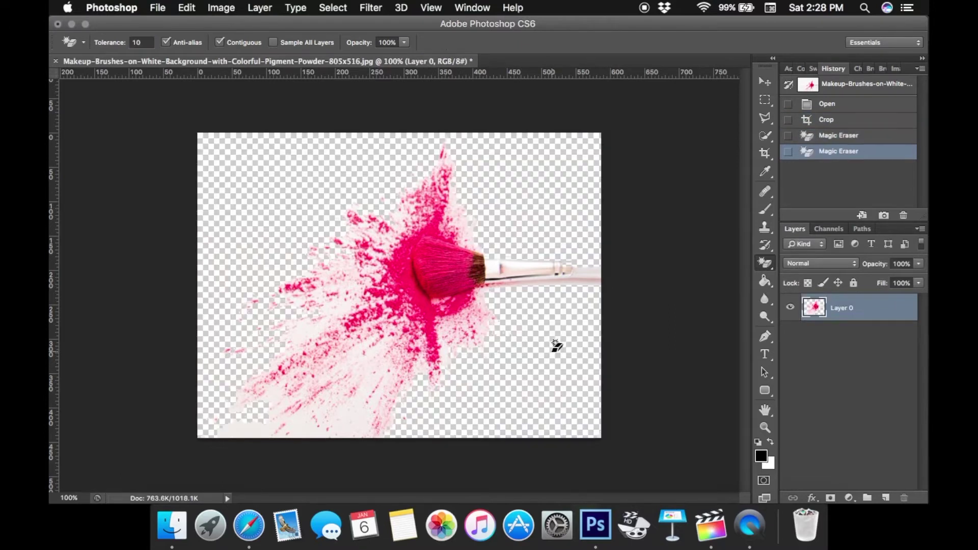
Remove the remaining white patches between and around the powder streaks with the Magic Eraser.
left_click(377, 419)
left_click(358, 364)
left_click(304, 334)
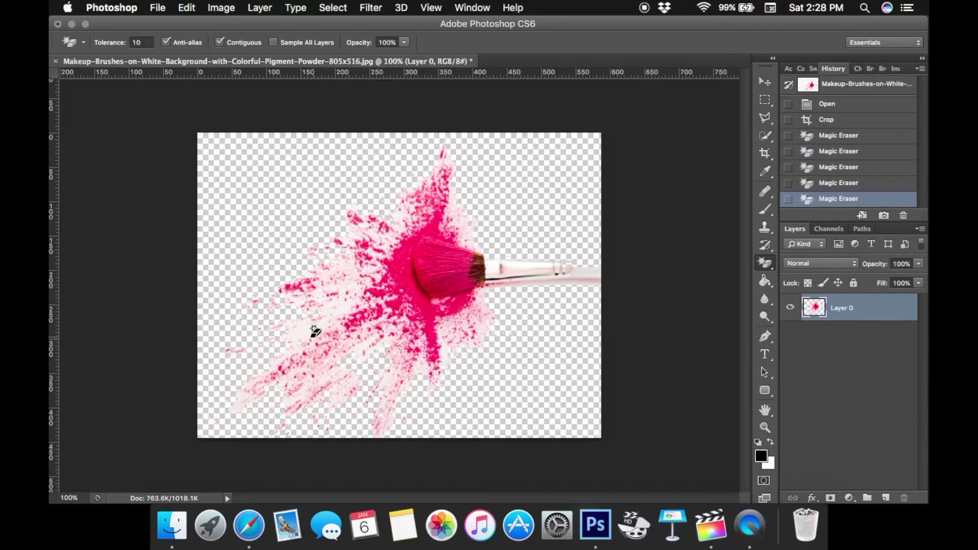
left_click(312, 332)
key("super+plus")
left_click(292, 290)
left_click(263, 335)
left_click(529, 160)
left_click(402, 140)
Clean the pale residue from the powder below the brush head using the Background Eraser at 25% tolerance.
scroll(651, 433, "right", 10)
scroll(651, 434, "down", 6)
scroll(651, 434, "left", 6)
scroll(651, 434, "up", 2)
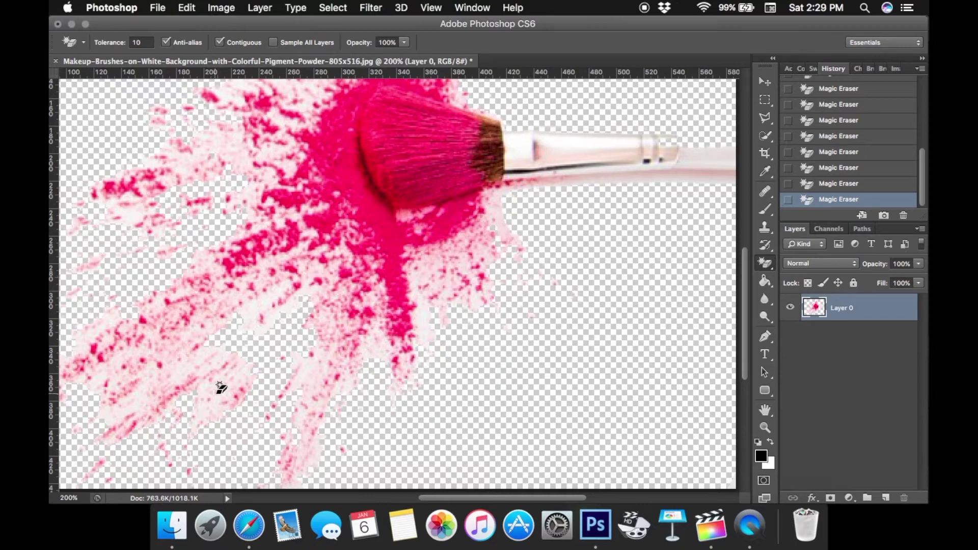
left_click_drag(766, 263, 800, 274)
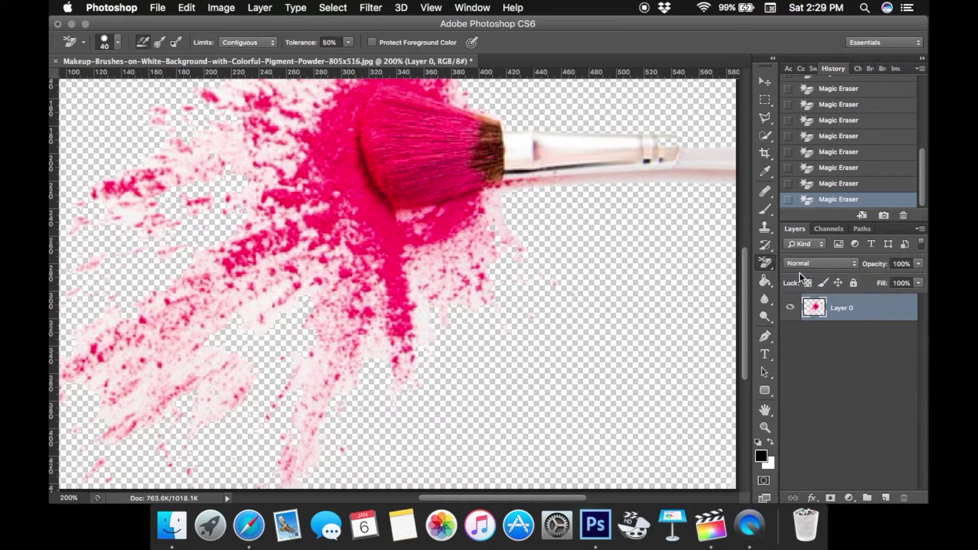
mouse_move(517, 346)
left_mouse_down()
mouse_move(485, 323)
mouse_move(519, 344)
left_mouse_up()
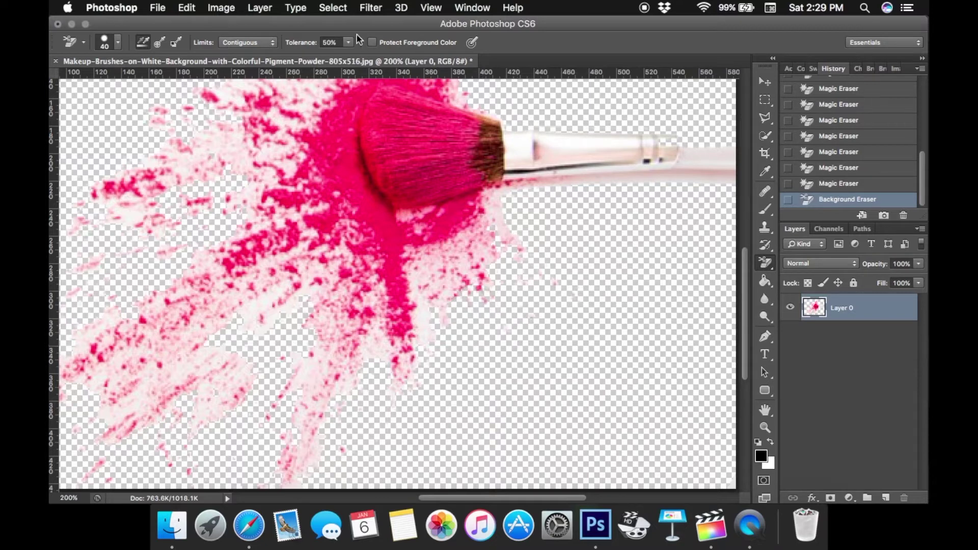
double_click(330, 42)
type("2")
key("Return")
mouse_move(475, 265)
left_mouse_down()
mouse_move(438, 306)
mouse_move(448, 296)
left_mouse_up()
mouse_move(425, 392)
left_mouse_down()
mouse_move(426, 347)
mouse_move(323, 376)
mouse_move(262, 428)
left_mouse_up()
Erase the pale residue among the powder streaks left of and above the brush head with the Background Eraser.
scroll(265, 439, "left", 5)
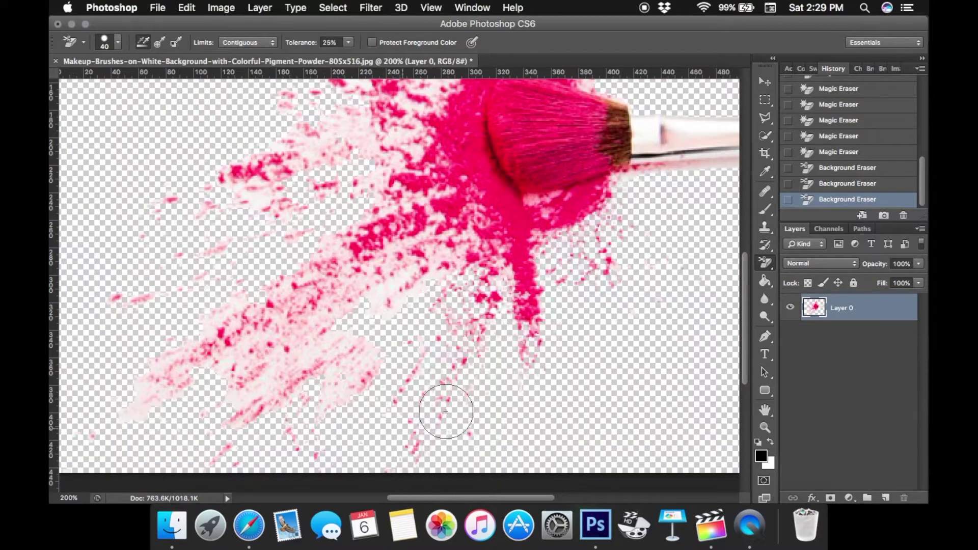
left_click_drag(415, 306, 402, 266)
mouse_move(387, 349)
left_mouse_down()
mouse_move(199, 382)
mouse_move(135, 379)
mouse_move(240, 280)
mouse_move(255, 192)
mouse_move(328, 135)
mouse_move(341, 238)
mouse_move(434, 211)
left_mouse_up()
left_click(368, 179)
left_click(484, 344)
scroll(274, 223, "up", 3)
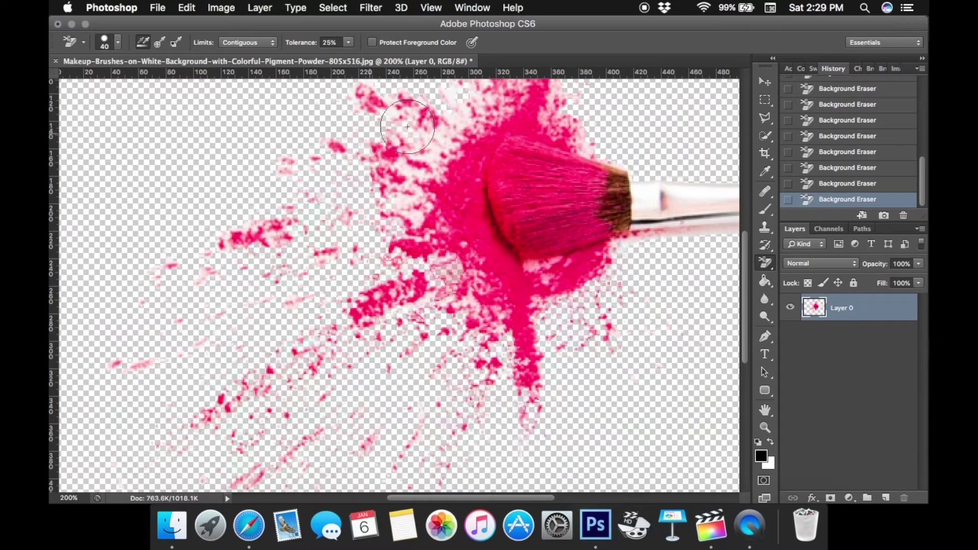
scroll(258, 197, "up", 5)
scroll(556, 143, "right", 1)
mouse_move(557, 143)
left_mouse_down()
mouse_move(467, 155)
mouse_move(474, 177)
left_mouse_up()
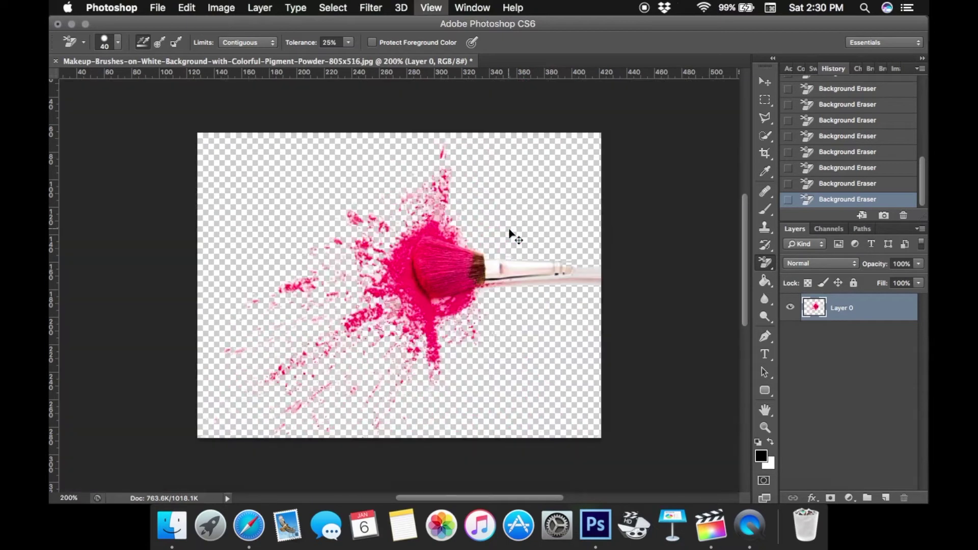
Select the brush head and handle plus a little surrounding powder with the Quick Selection tool, subtracting excess below the bristles.
left_click(763, 137)
left_click_drag(763, 137, 836, 135)
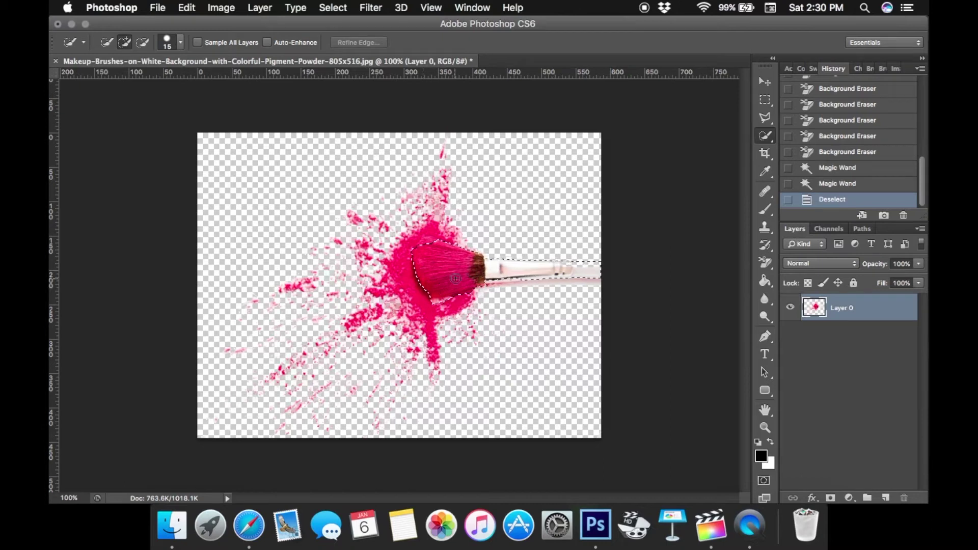
left_click_drag(455, 279, 456, 279)
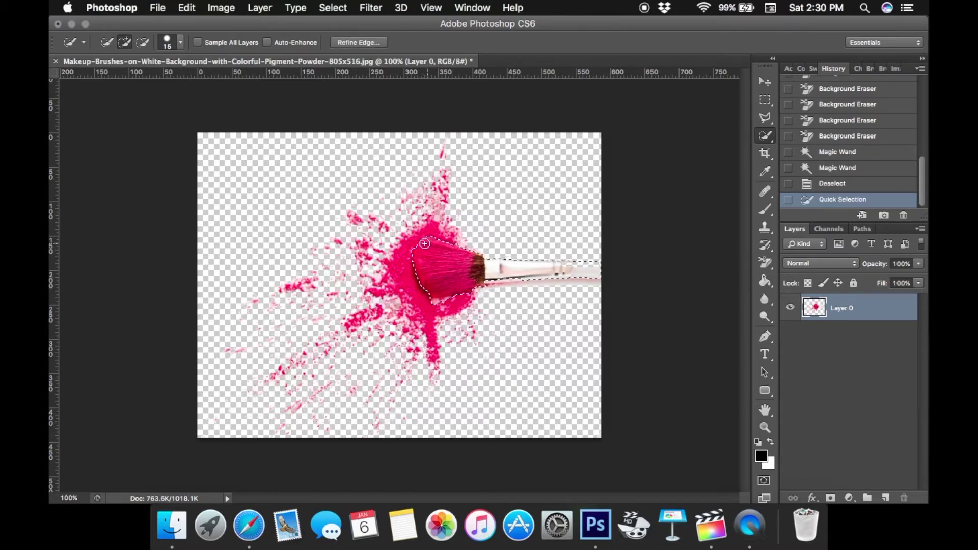
left_click(430, 294)
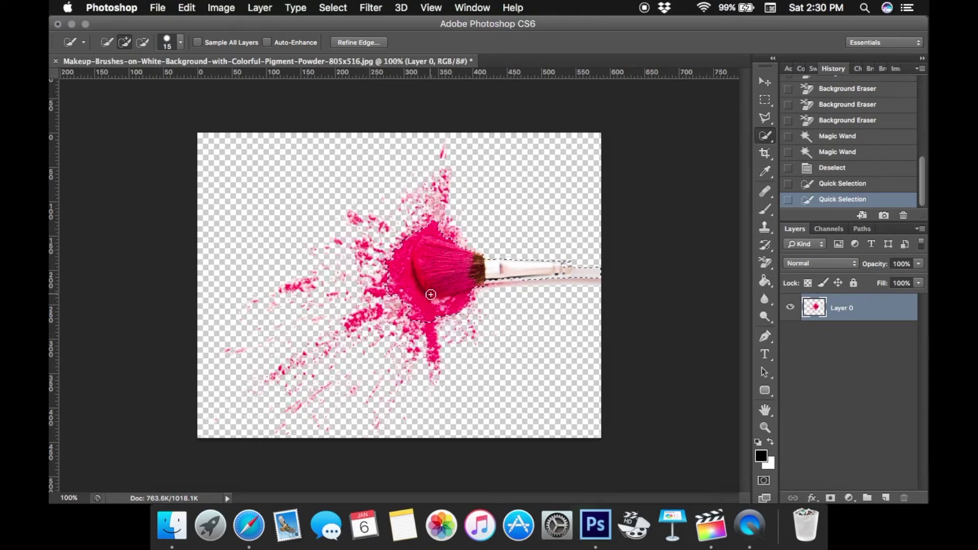
key("alt")
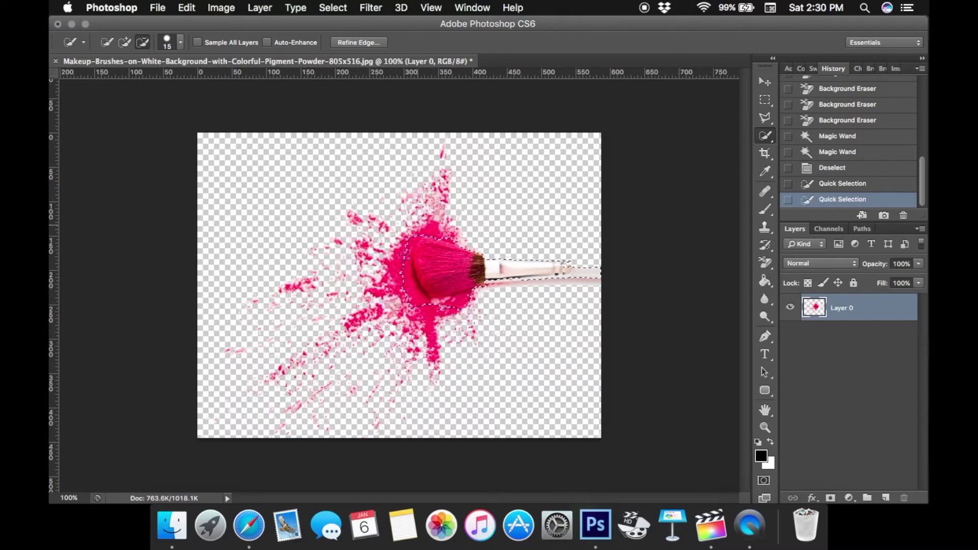
left_click(465, 301, "alt")
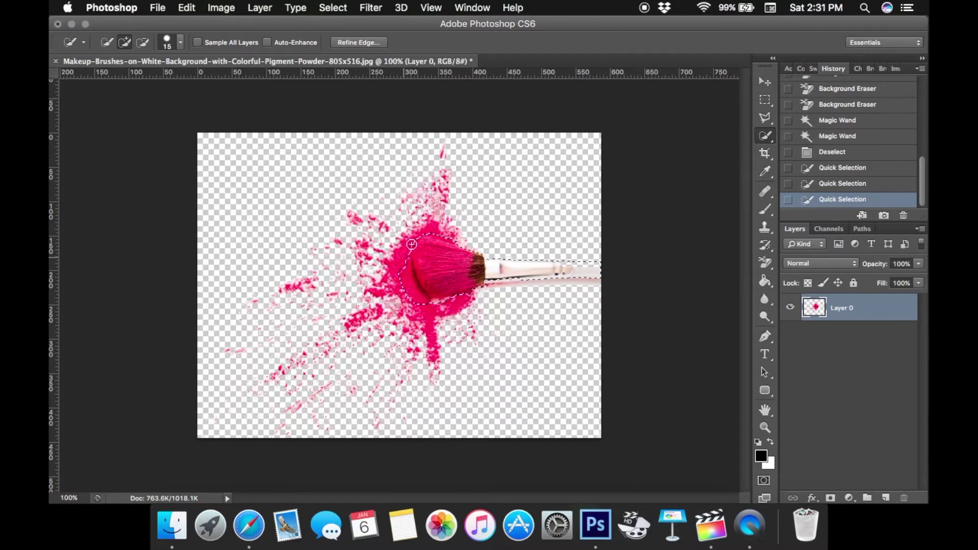
left_click(434, 233)
Feather the brush selection by about 4.5 px in Refine Edge and copy it to a new layer.
left_click(344, 45)
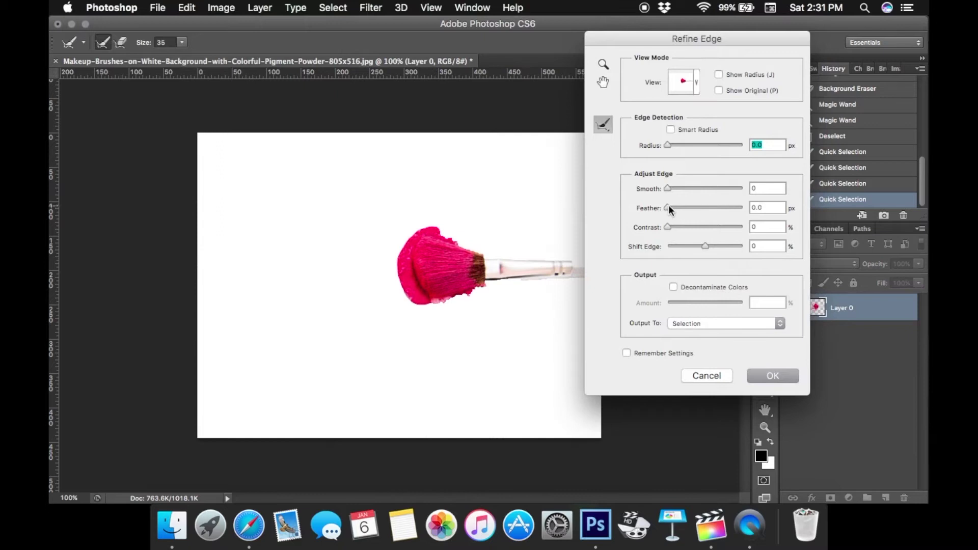
left_click_drag(669, 206, 683, 206)
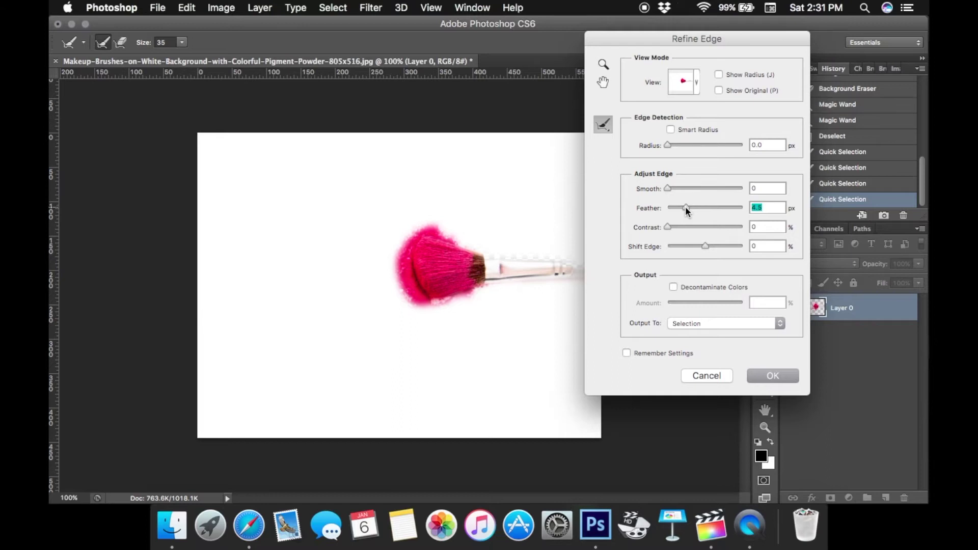
left_click(754, 376)
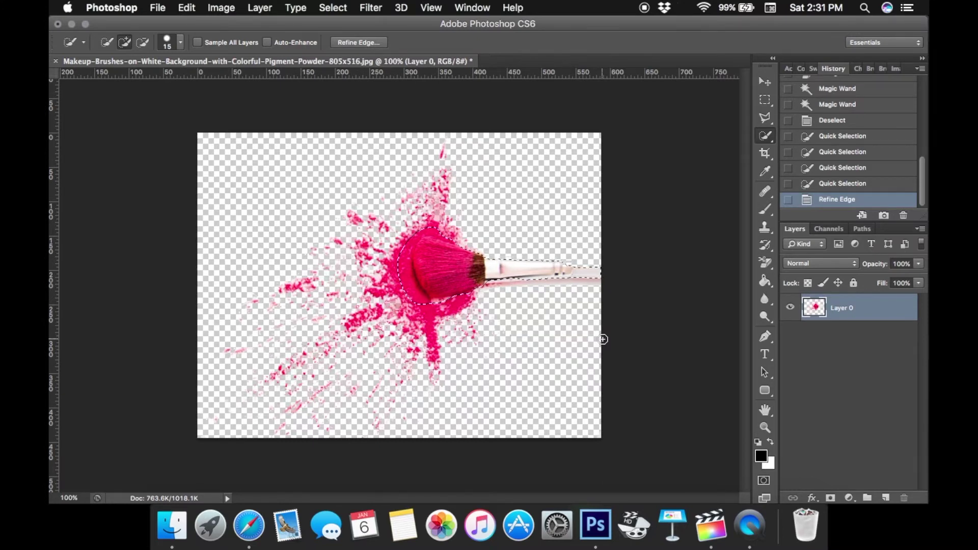
key("super+j")
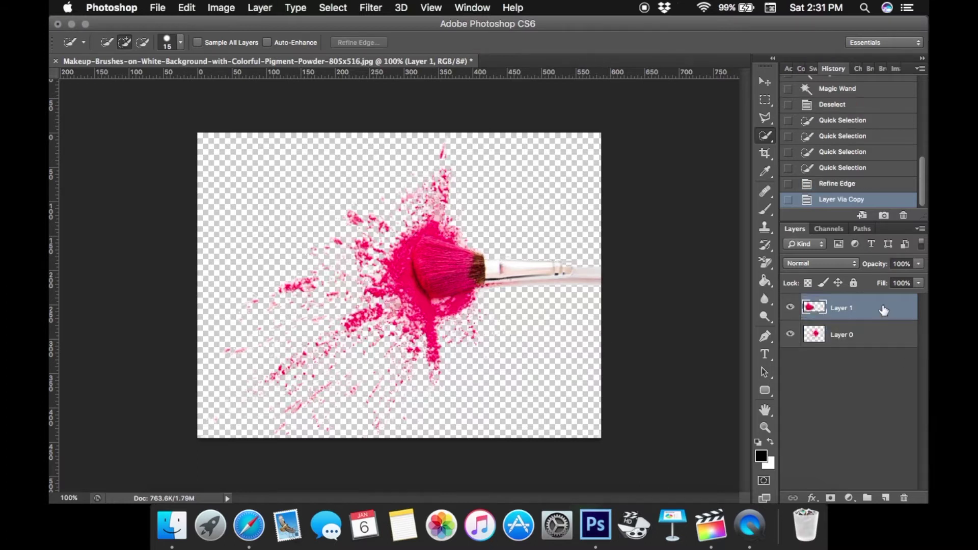
Hide Layer 0 and duplicate the brush cut-out layer into a new document, naming the duplicated layer Pink Brush.
left_click(790, 337)
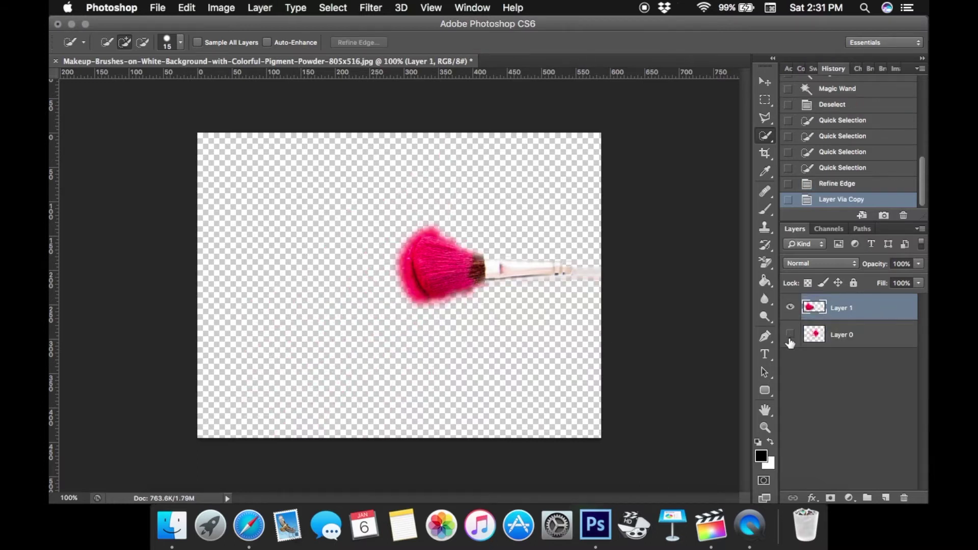
right_click(885, 306)
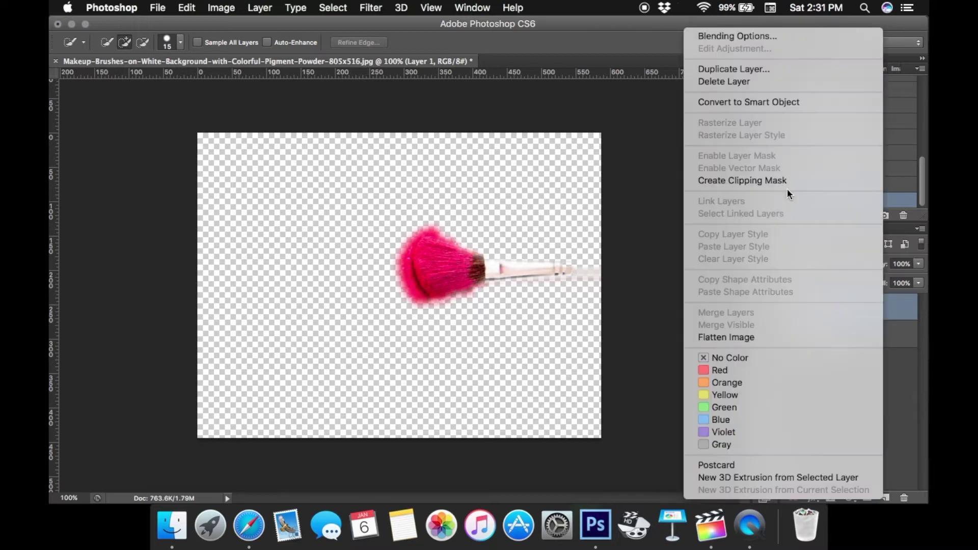
left_click(742, 66)
left_click(461, 257)
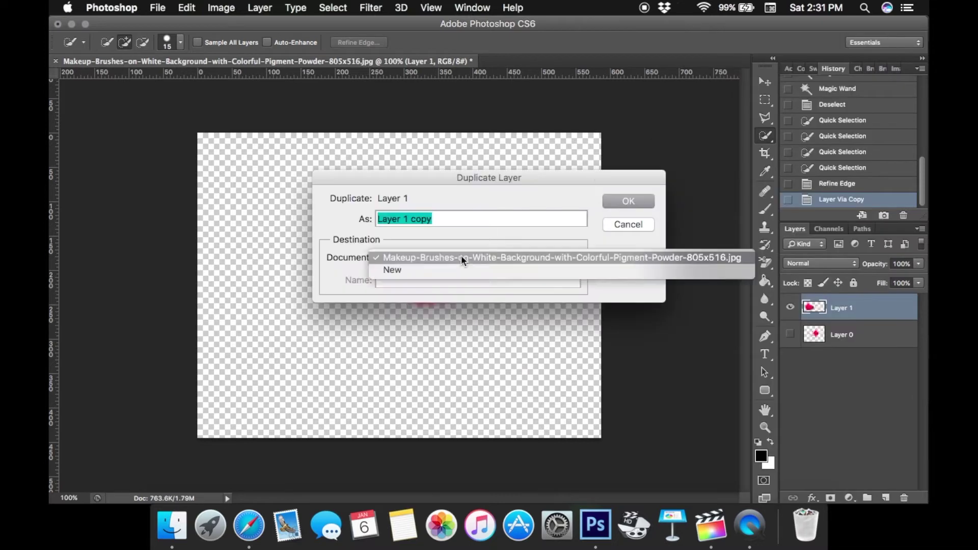
left_click(432, 268)
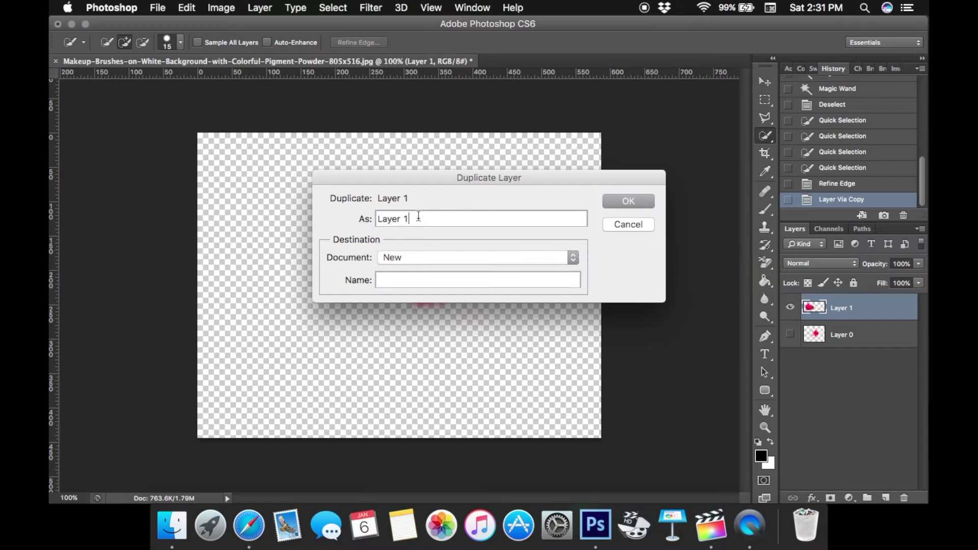
left_click_drag(417, 218, 325, 216)
type("Pink")
left_click(636, 205)
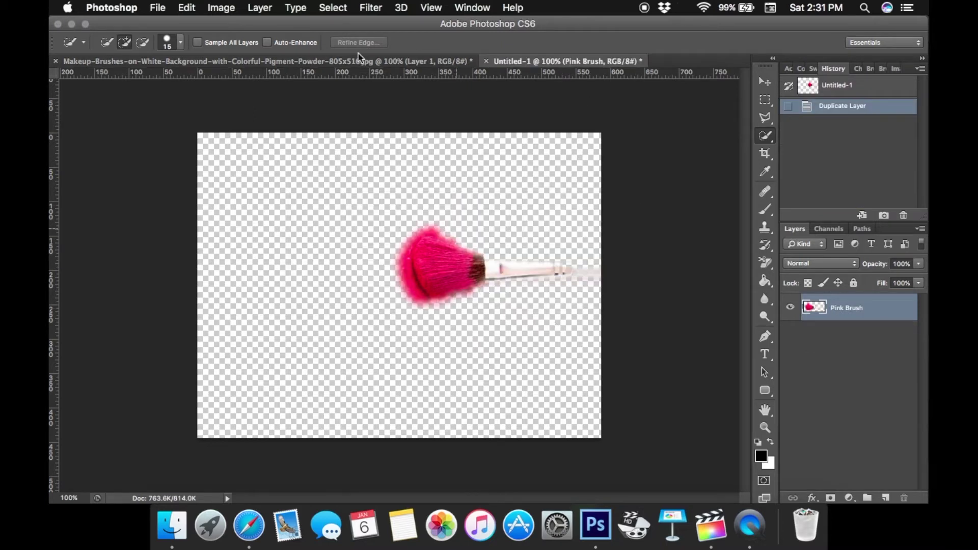
In the original document, show Layer 0 with Layer 1 hidden and quick-select the brush, handle and dense surrounding powder.
left_click(261, 64)
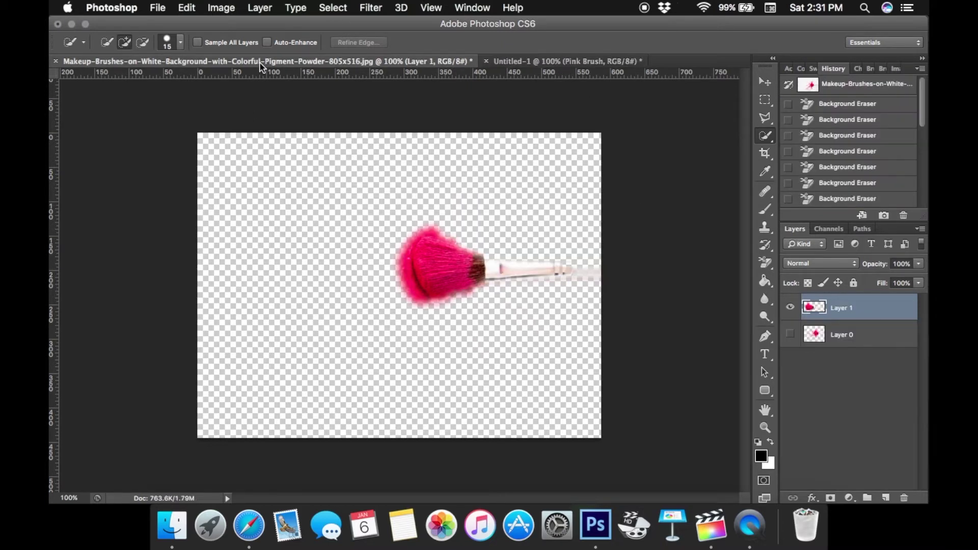
left_click(791, 335)
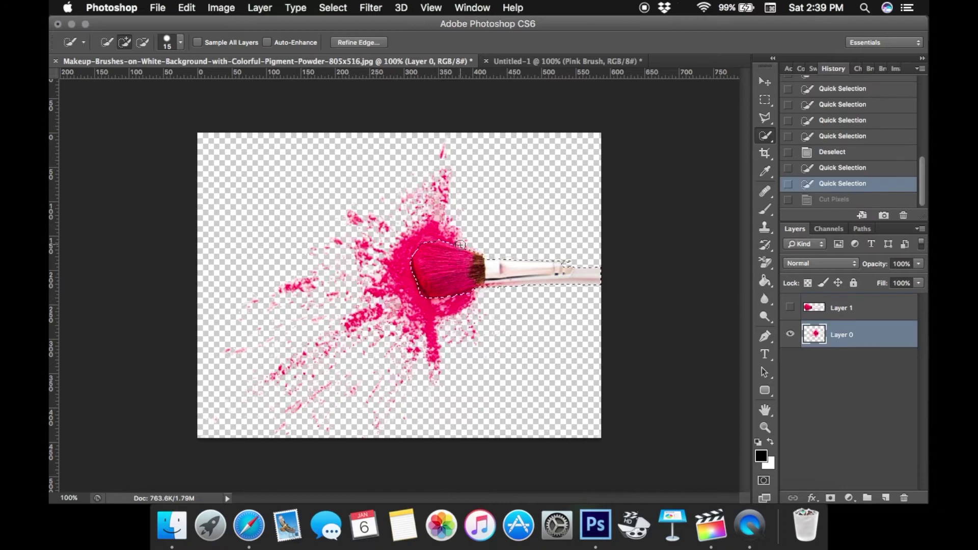
mouse_move(440, 244)
left_mouse_down()
mouse_move(420, 243)
mouse_move(392, 268)
mouse_move(462, 298)
left_mouse_up()
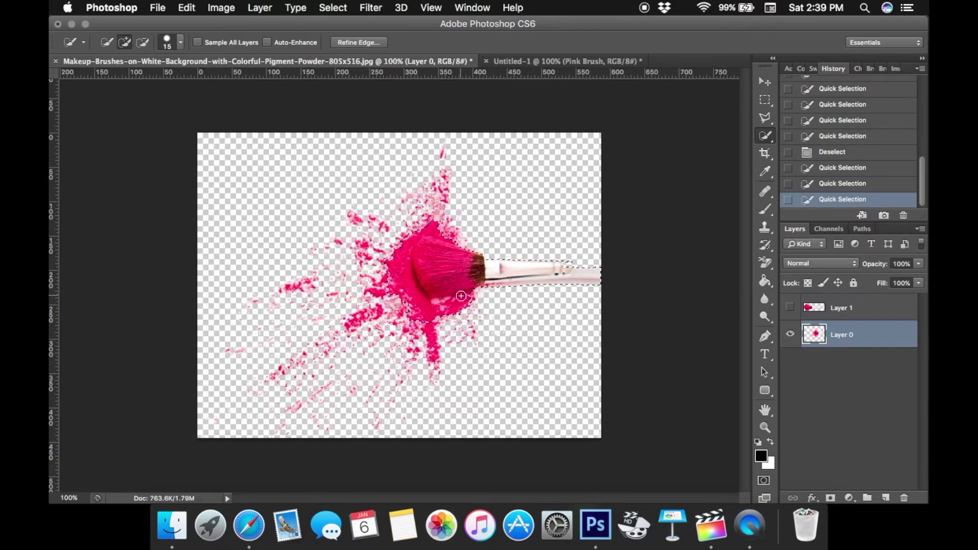
Feather the brush selection by about 4 px in Refine Edge and cut it out of Layer 0.
left_click(360, 42)
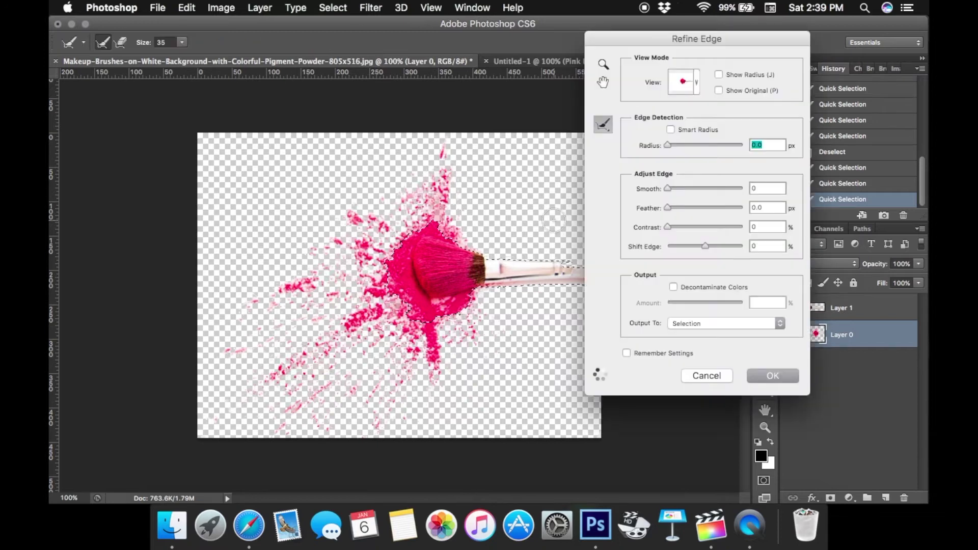
left_click_drag(678, 209, 681, 210)
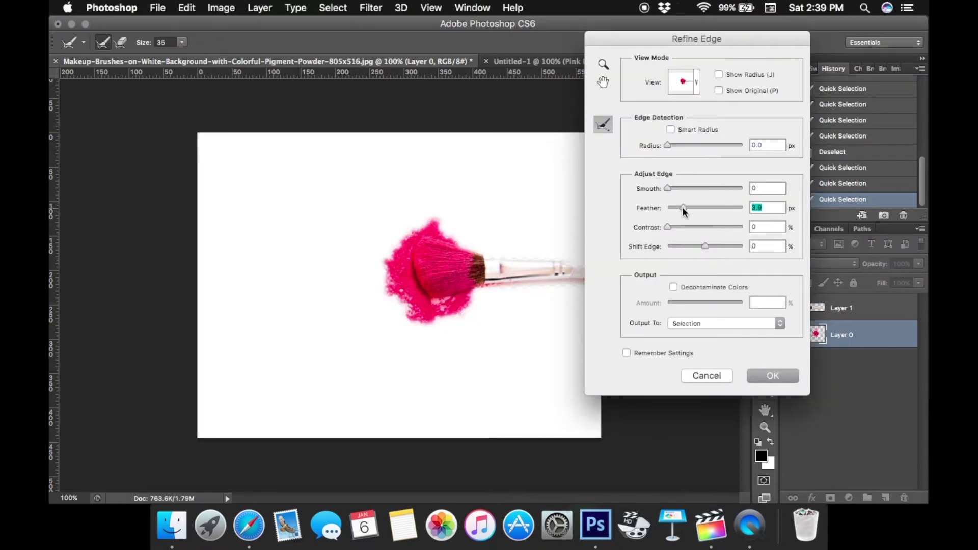
left_click(763, 376)
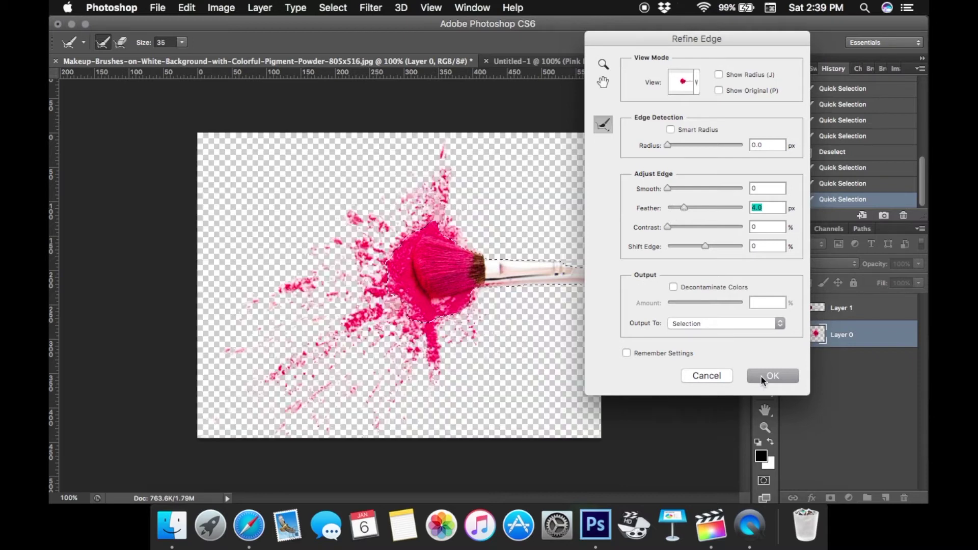
key("super+x")
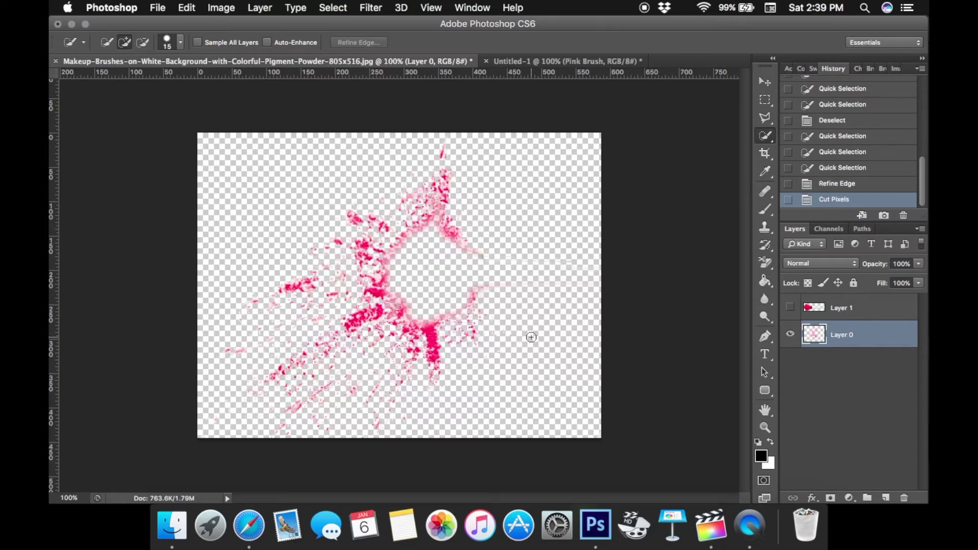
Try saving the powder image as a PNG copy in the Keynote folder, and cancel the save.
left_click(157, 8)
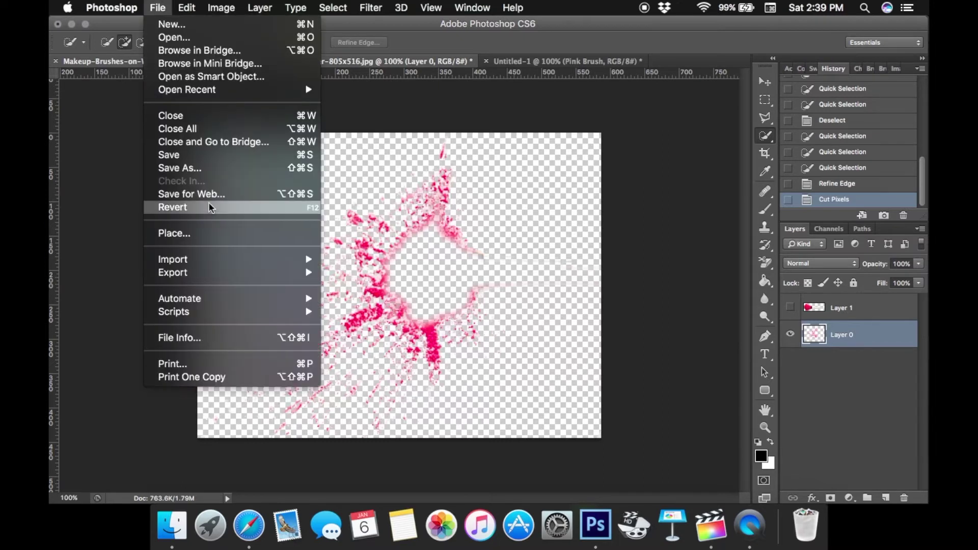
left_click(198, 171)
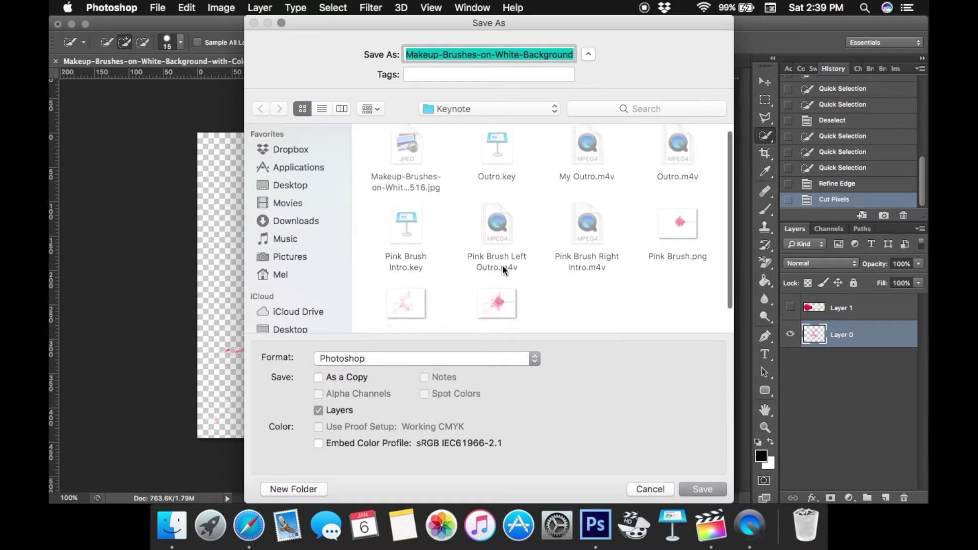
scroll(404, 305, "down", 2)
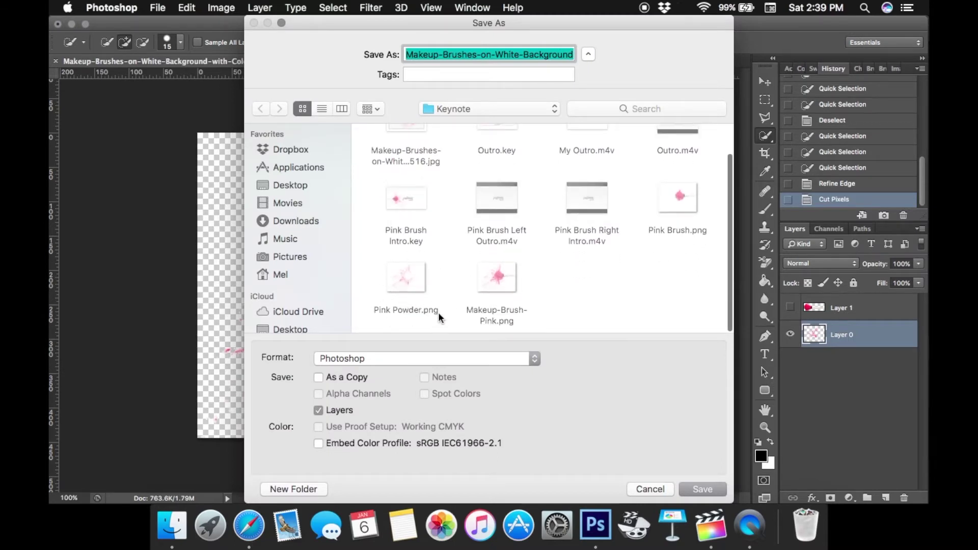
left_click(403, 363)
scroll(388, 427, "down", 3)
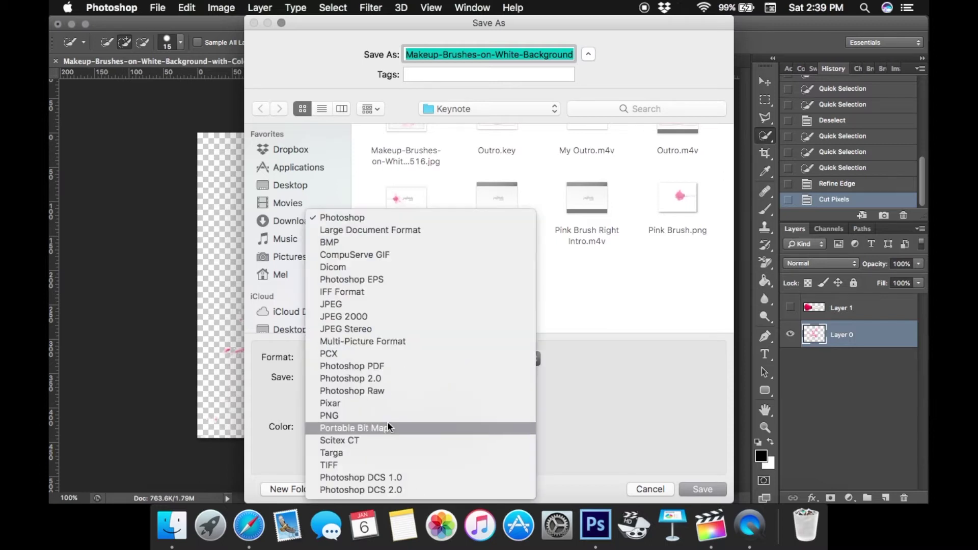
left_click(330, 416)
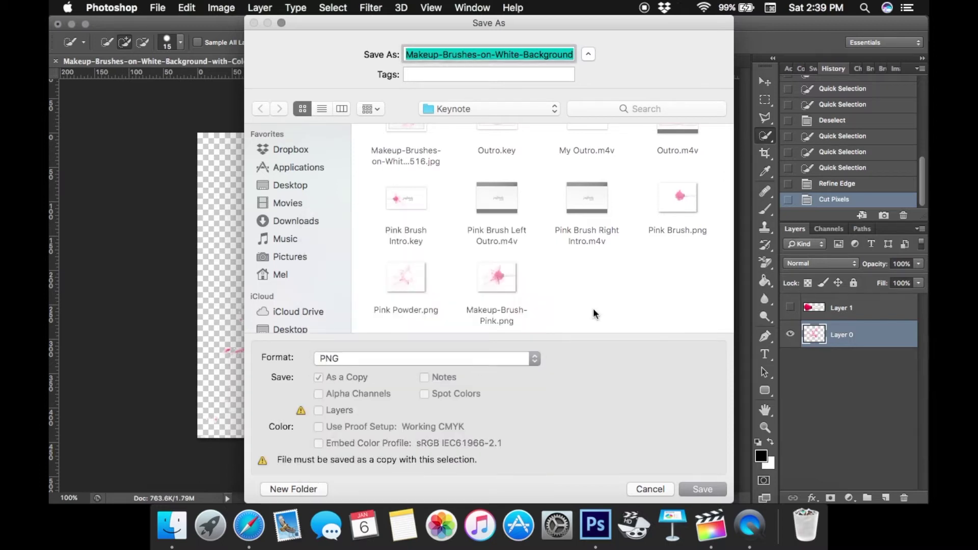
left_click(648, 490)
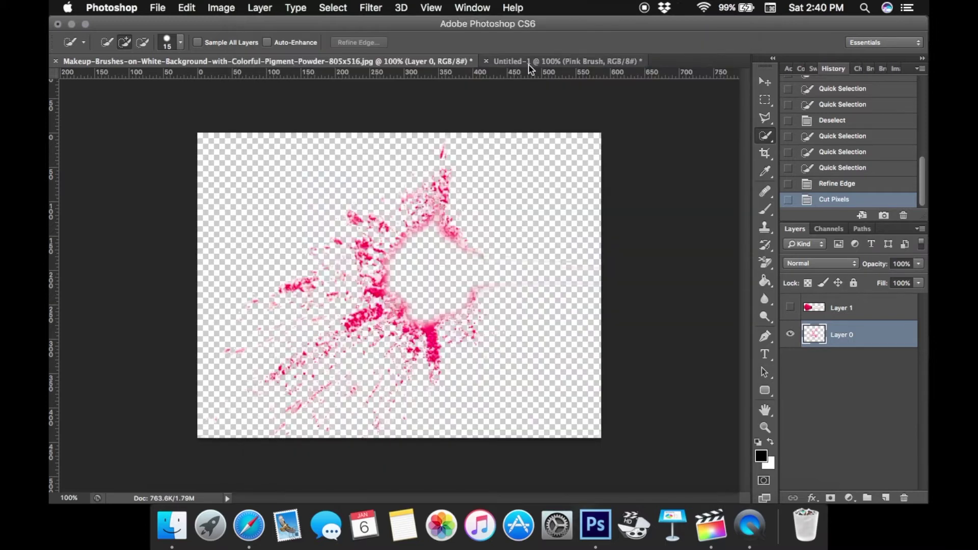
Try saving the separate Pink Brush document as a PNG in the Keynote folder, and cancel the save.
left_click(514, 61)
left_click(157, 8)
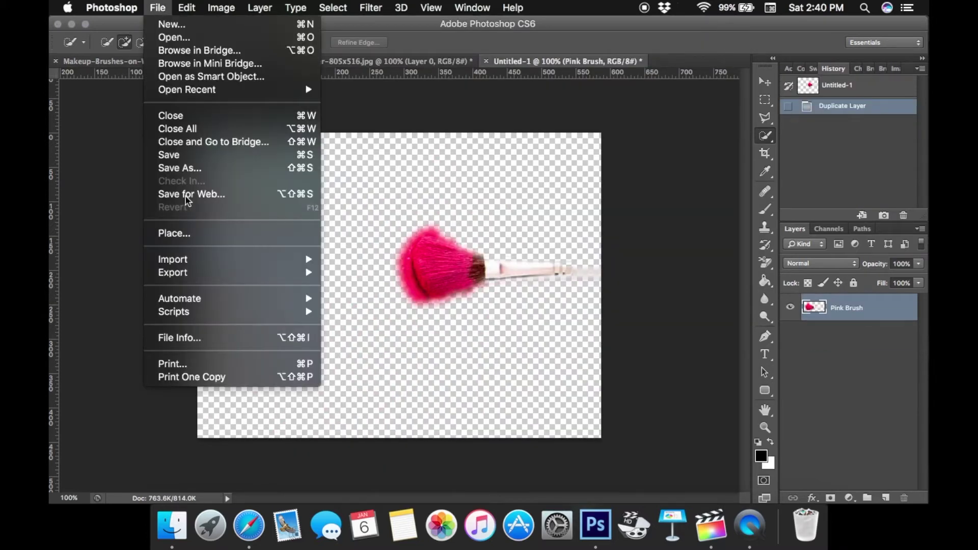
left_click(182, 169)
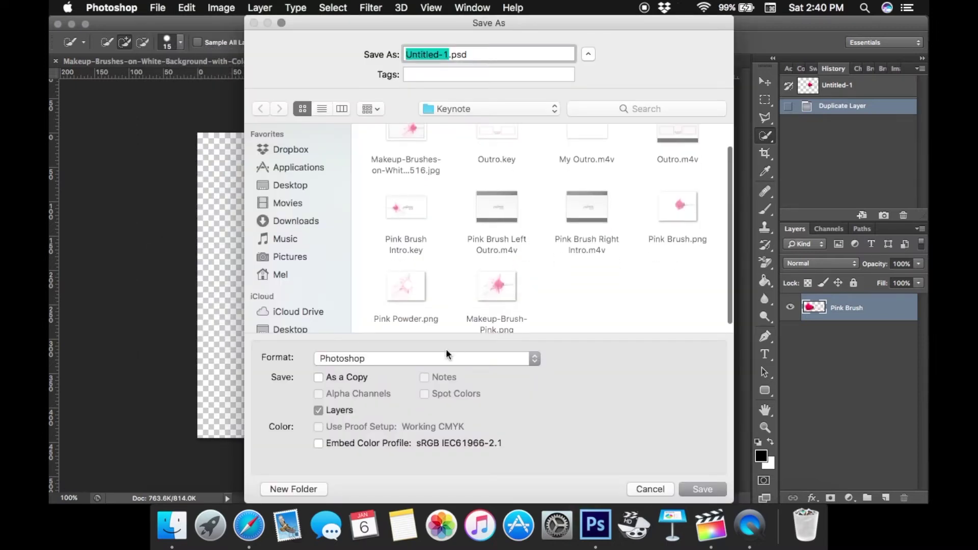
left_click(451, 359)
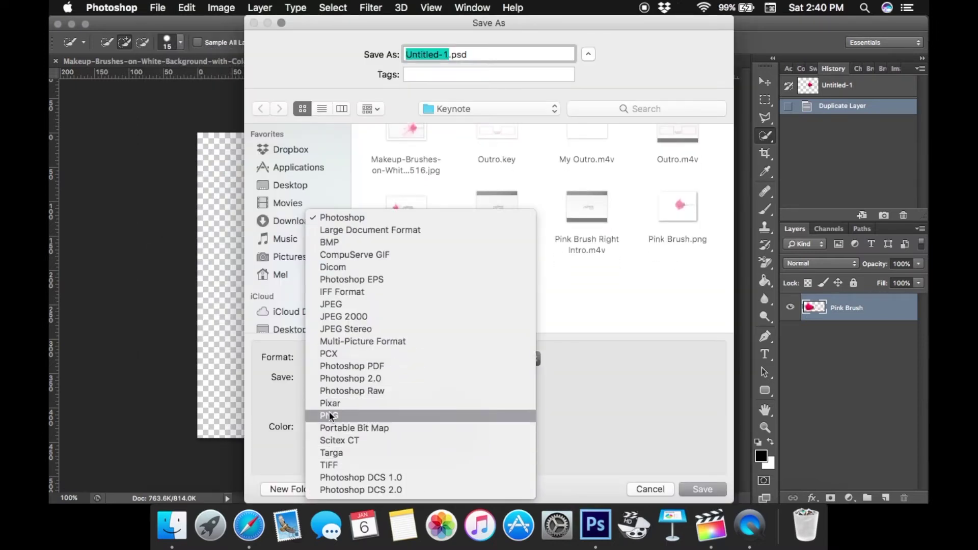
left_click(330, 416)
scroll(519, 283, "down", 1)
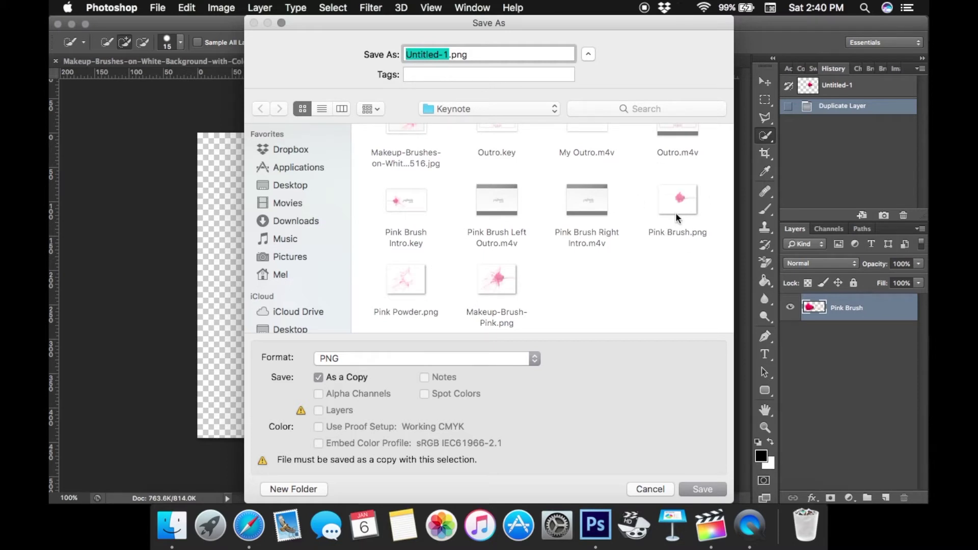
left_click(648, 489)
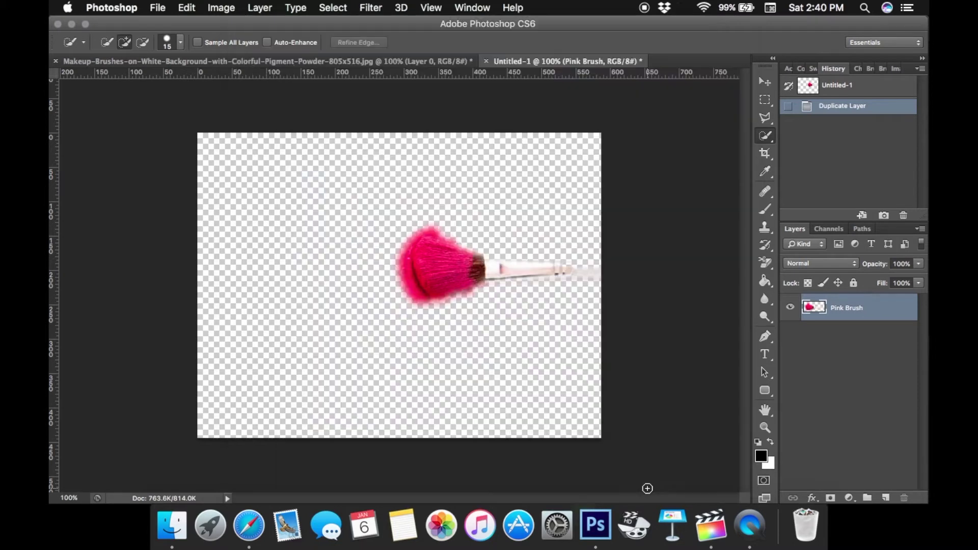
Switch to Keynote and create a new wide presentation with the White theme.
left_click(675, 525)
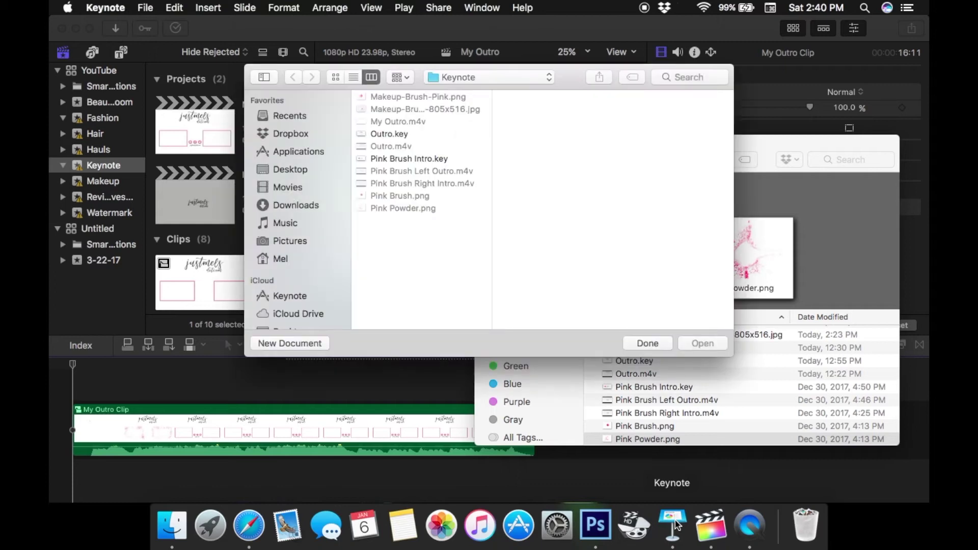
left_click(311, 342)
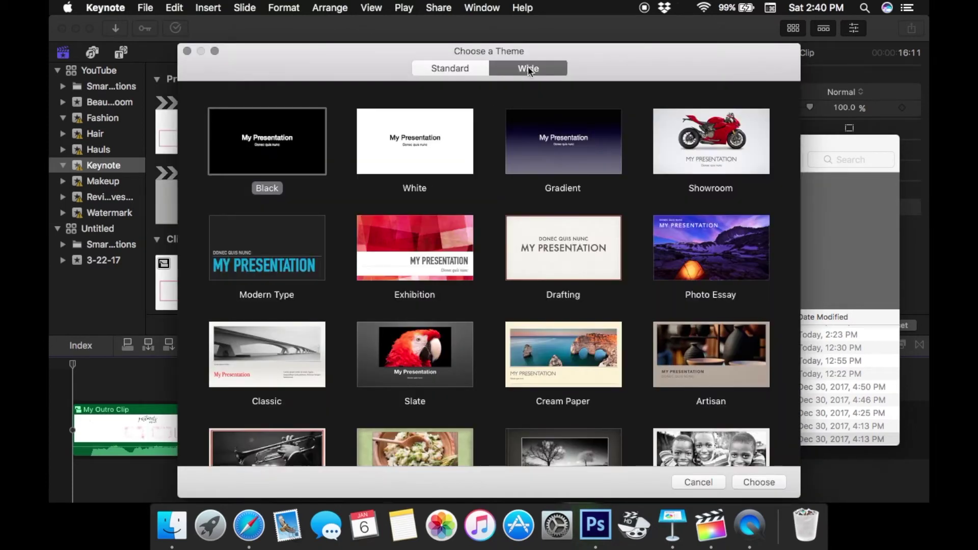
left_click(409, 161)
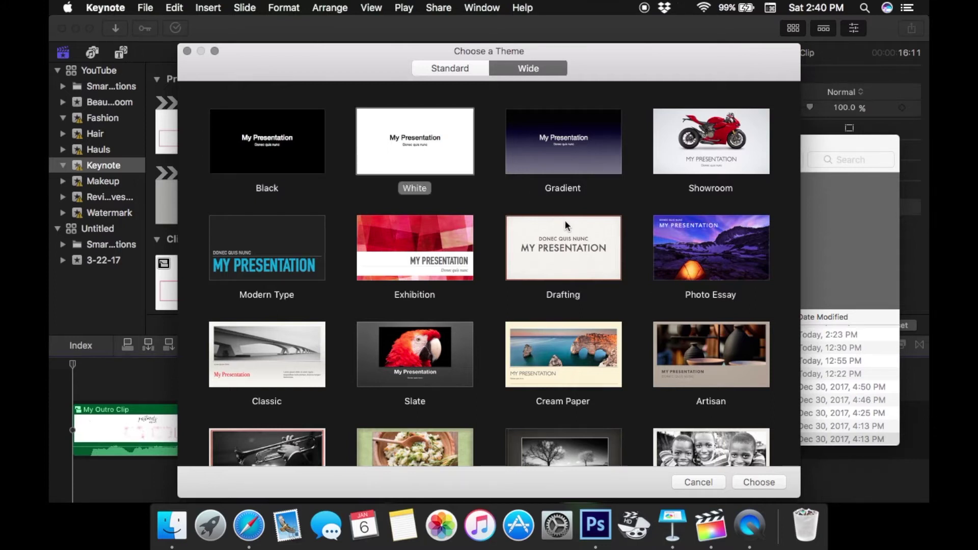
left_click(765, 483)
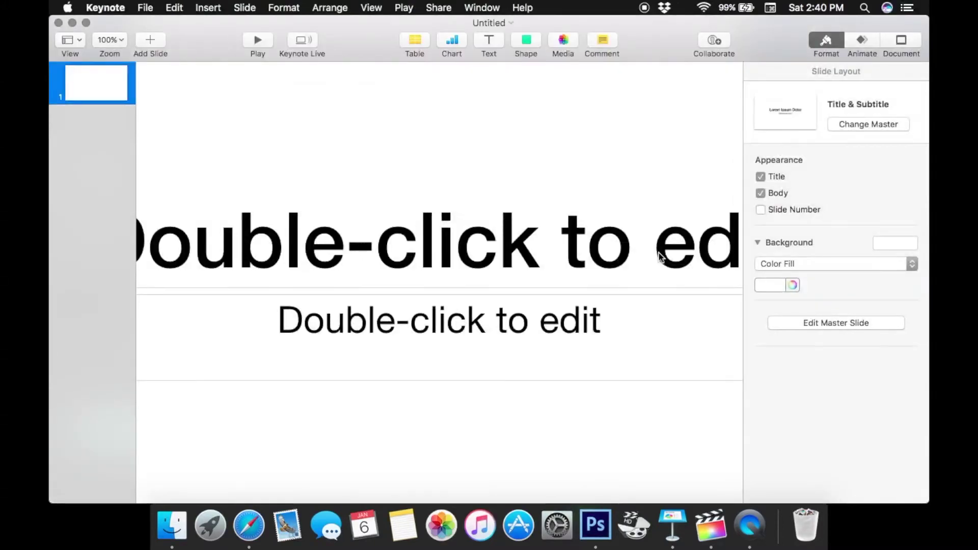
Delete the subtitle and title placeholders from the first slide.
left_click(523, 316)
key("Delete")
left_click(493, 254)
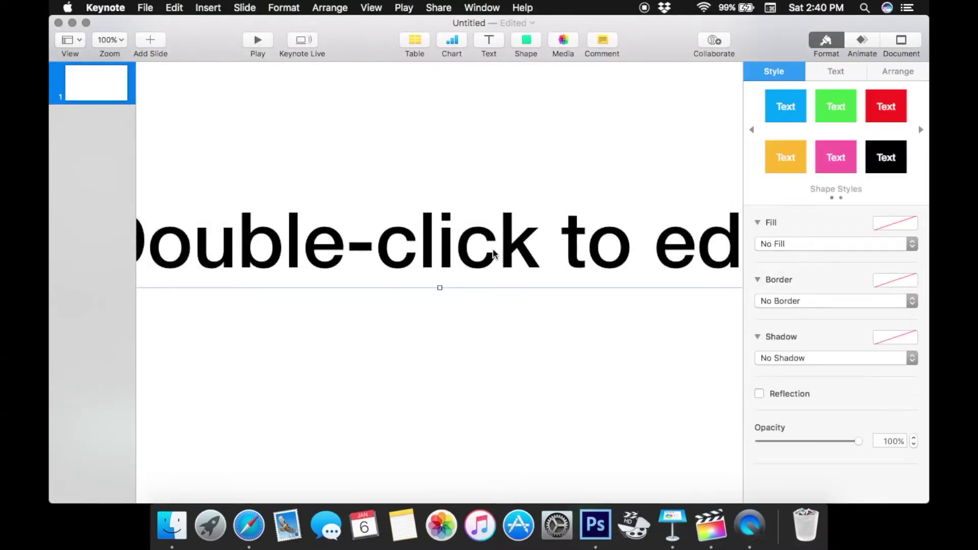
key("Delete")
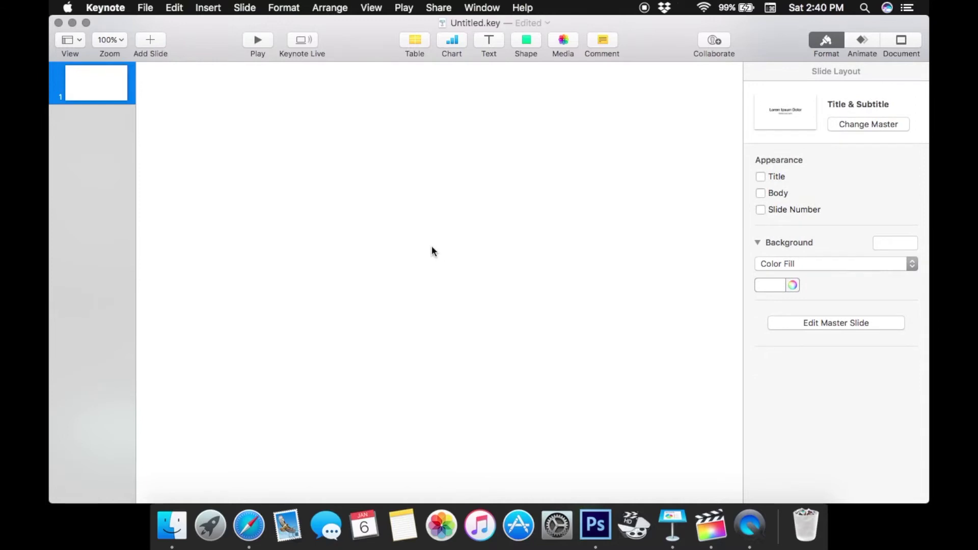
Add Pink Powder.png and Pink Brush.png from Finder's Keynote folder to the slide, and shift the powder image up and rightward.
left_click(176, 523)
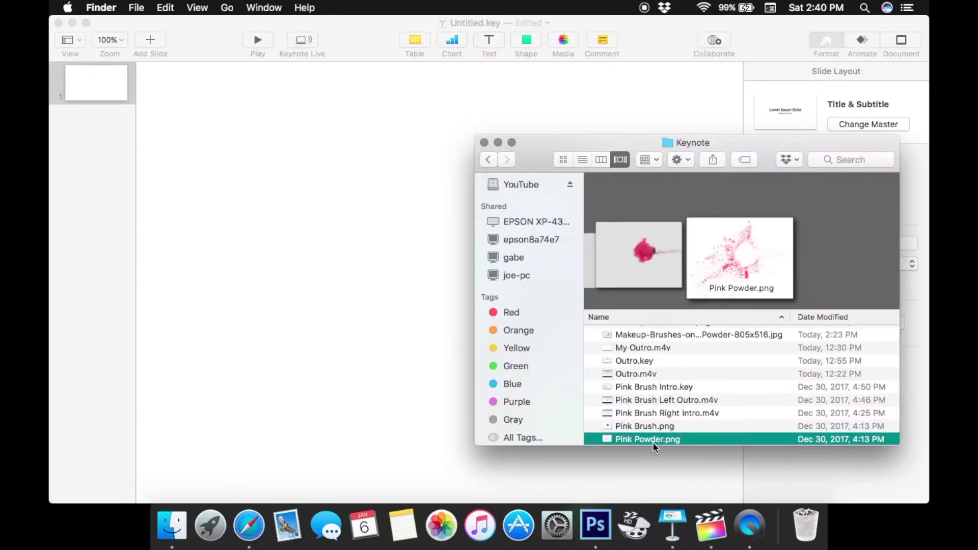
left_click_drag(655, 447, 387, 384)
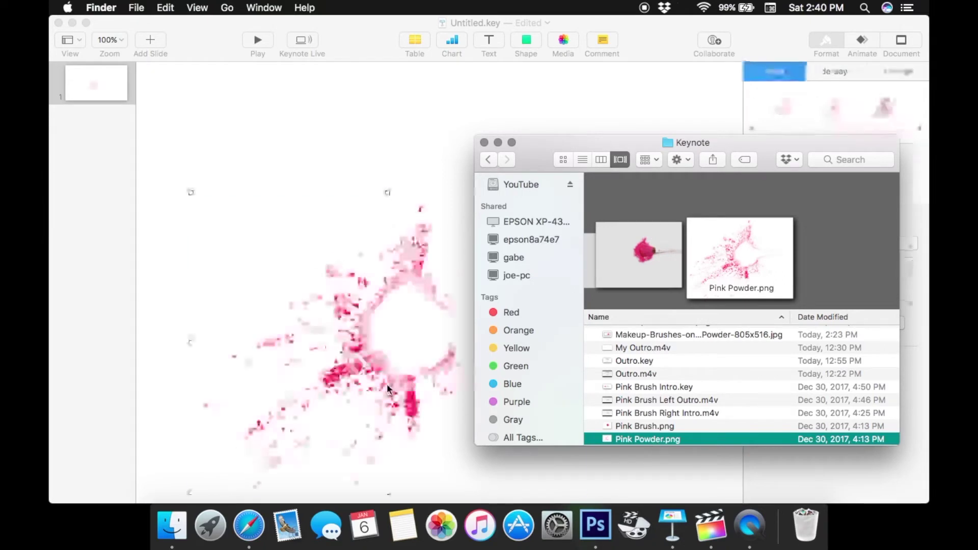
mouse_move(674, 430)
left_mouse_down()
mouse_move(531, 317)
mouse_move(384, 329)
left_mouse_up()
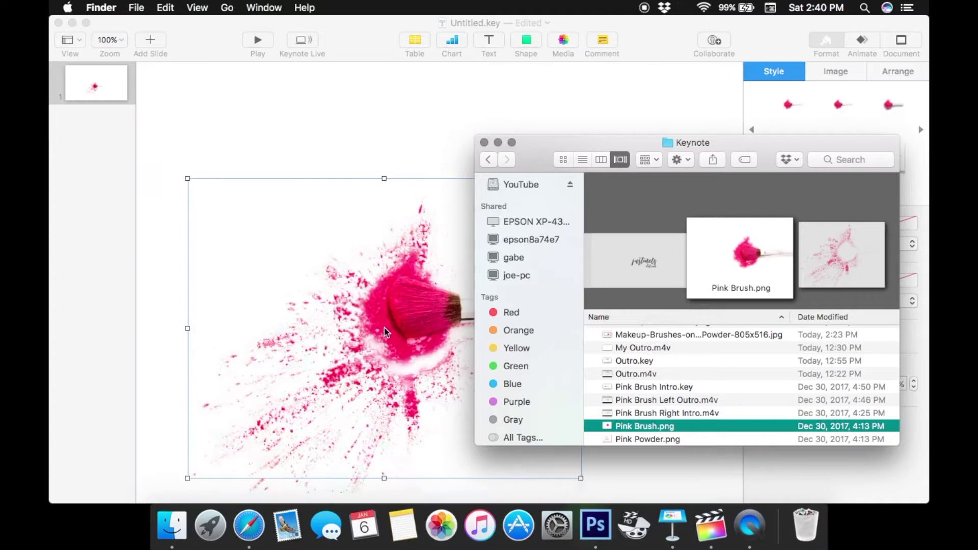
left_click(471, 112)
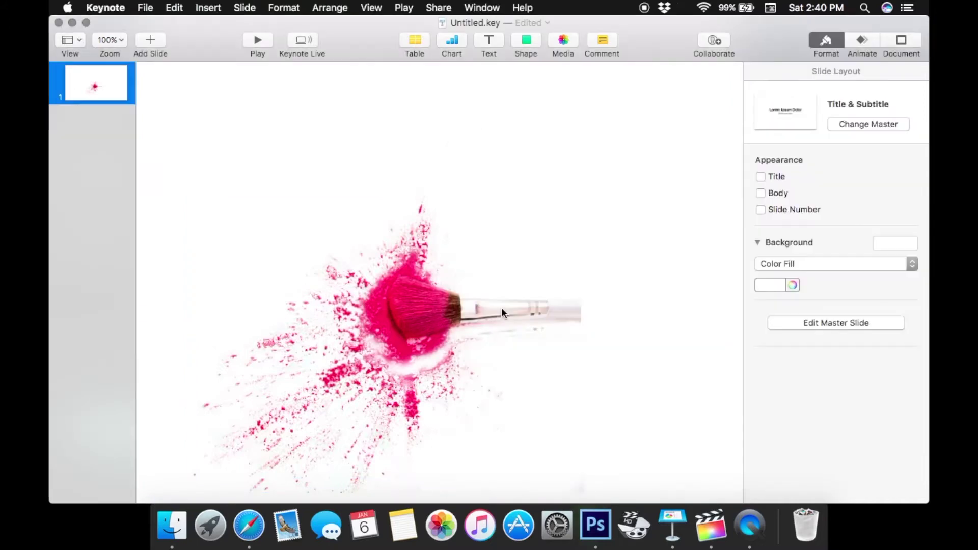
left_click_drag(463, 343, 573, 312)
Set the slide zoom to 50% and move the powder image back so it surrounds the brush head.
left_click(826, 41)
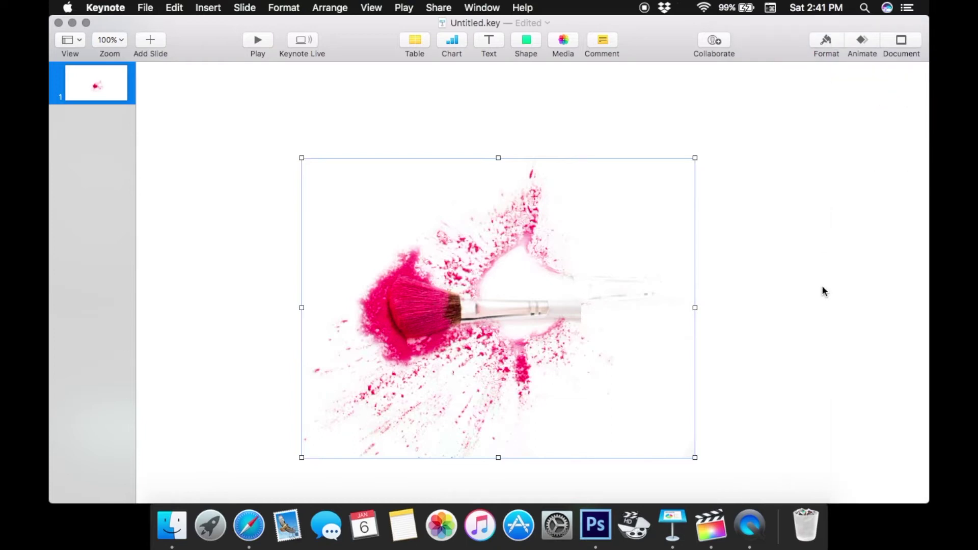
left_click(112, 44)
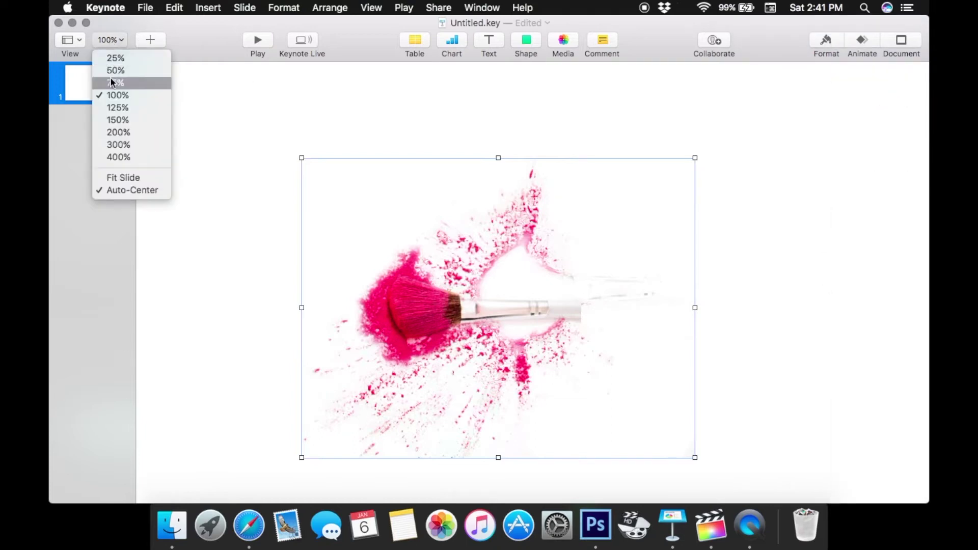
left_click(113, 83)
left_click(102, 40)
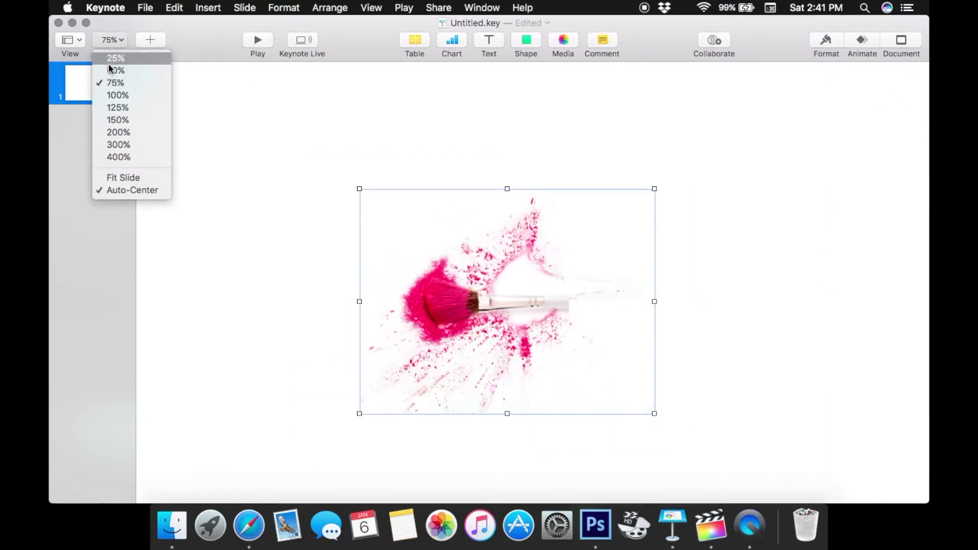
left_click(108, 72)
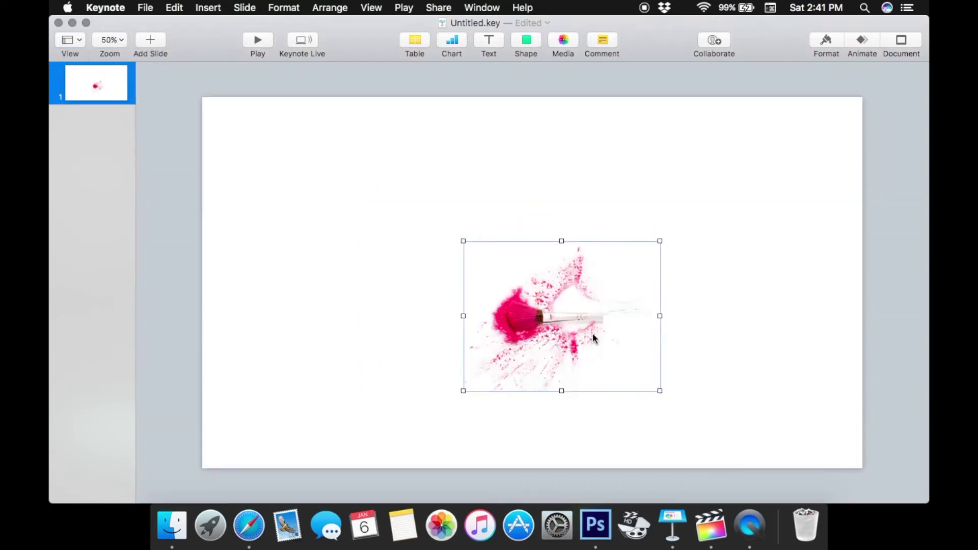
left_click_drag(594, 336, 542, 350)
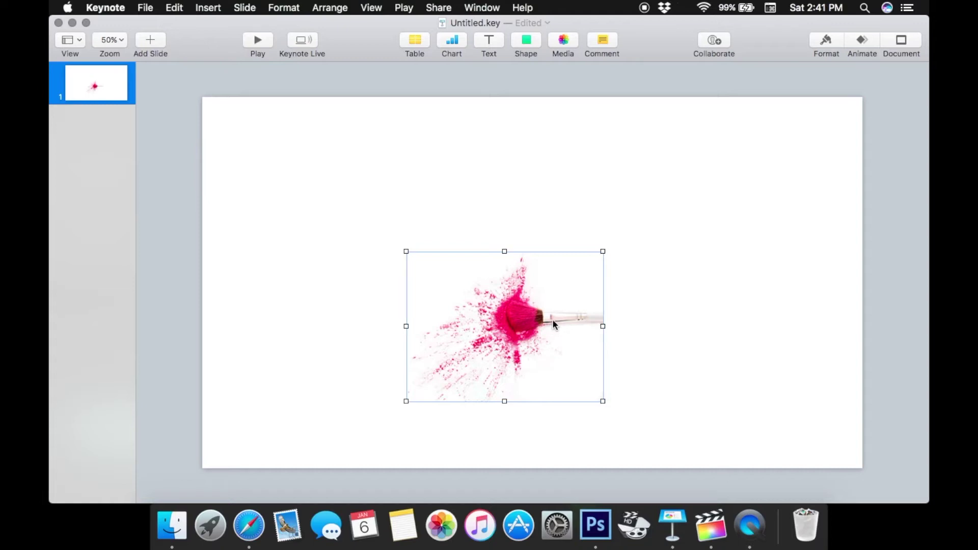
Flip the powder and brush images horizontally and move both to the slide's left edge, keeping the powder around the brush head.
left_click(329, 7)
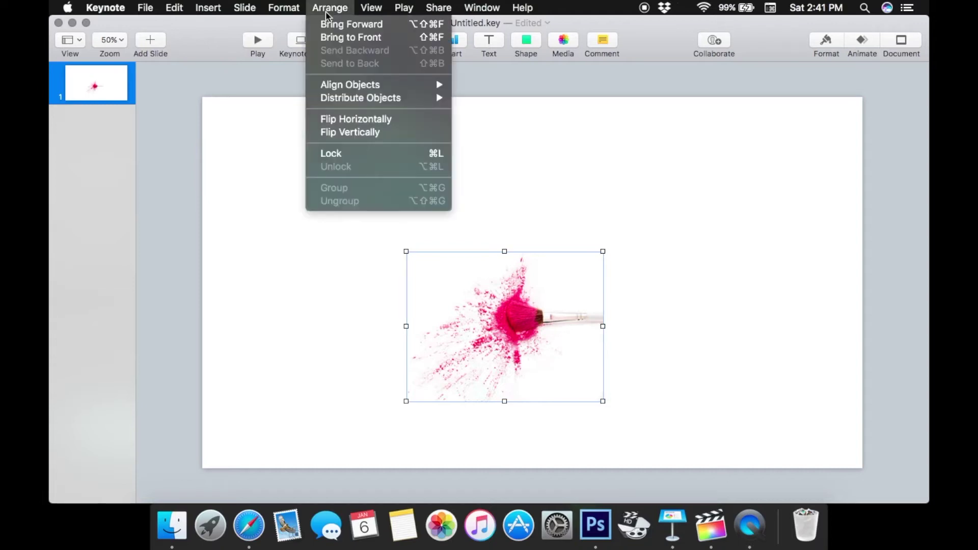
left_click(357, 118)
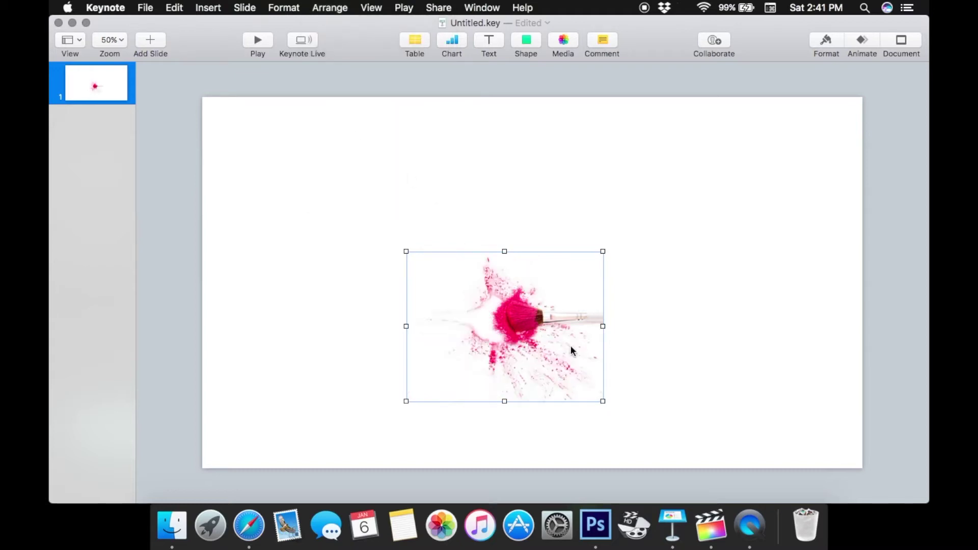
left_click(627, 309)
left_click(585, 319)
left_click(329, 8)
left_click(353, 118)
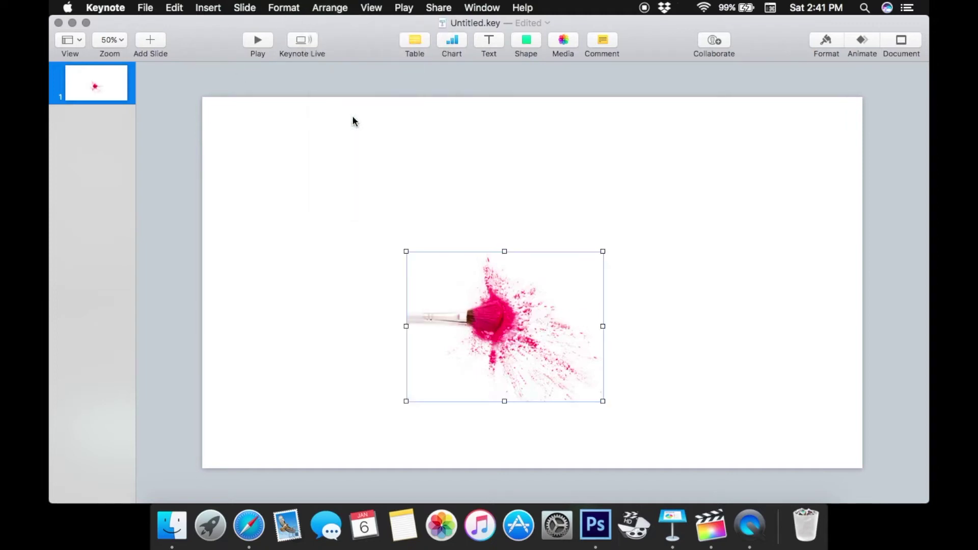
mouse_move(460, 317)
left_mouse_down()
mouse_move(257, 293)
mouse_move(265, 319)
mouse_move(264, 270)
mouse_move(254, 275)
left_mouse_up()
mouse_move(529, 350)
left_mouse_down()
mouse_move(498, 307)
mouse_move(322, 307)
left_mouse_up()
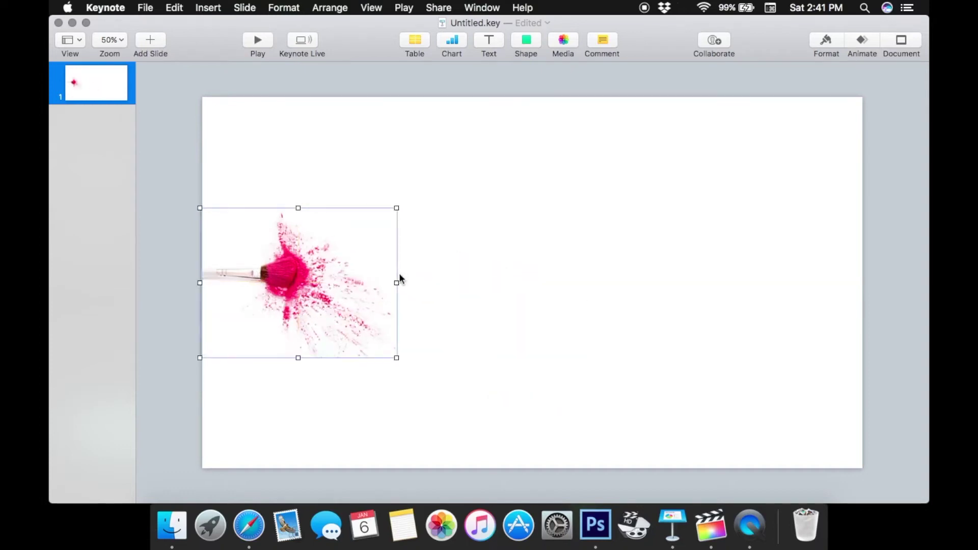
Enlarge the powder and brush images proportionally and realign them so the powder bursts from the brush head at the slide's left edge.
left_click(826, 41)
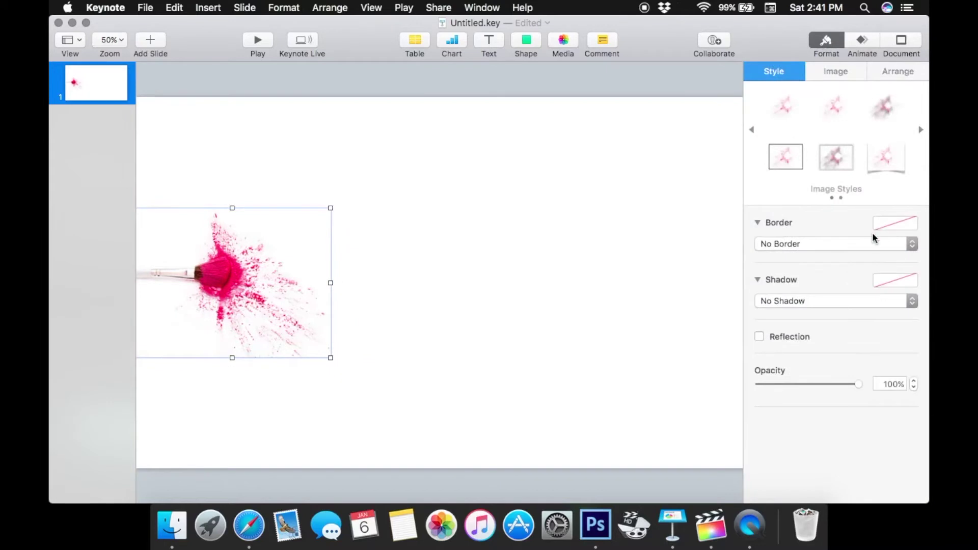
left_click(899, 76)
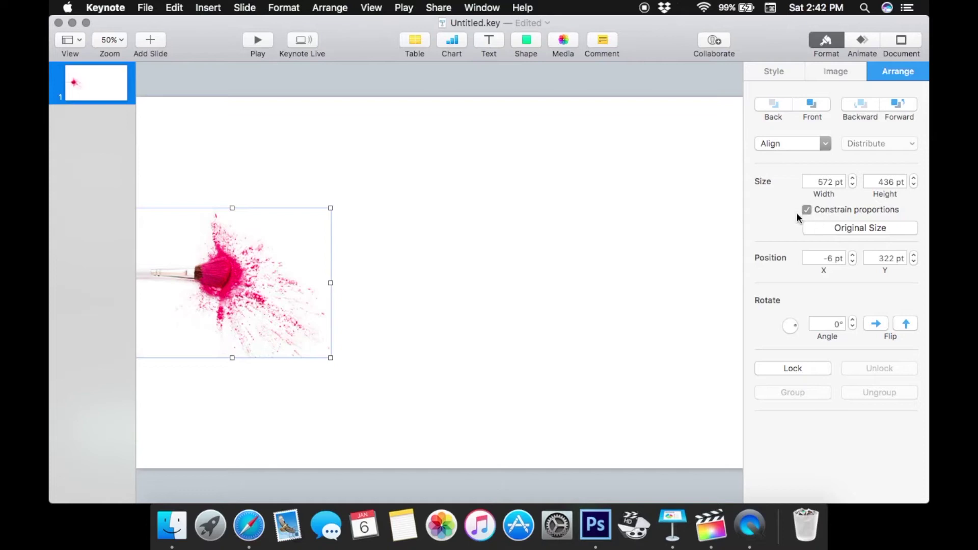
left_click_drag(330, 207, 466, 104)
left_click_drag(485, 153, 483, 155)
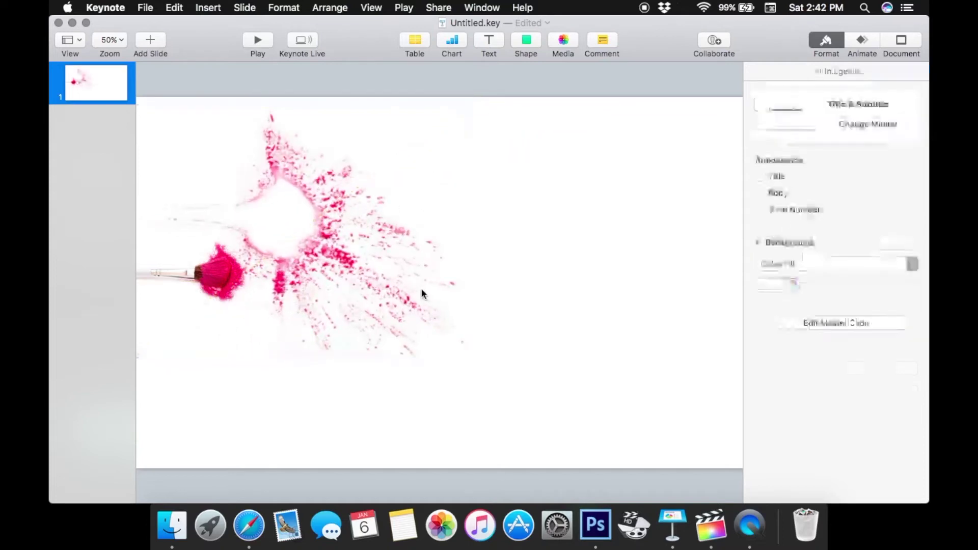
left_click_drag(373, 255, 326, 321)
key("super+z")
left_click_drag(328, 359, 466, 460)
left_click_drag(298, 335, 270, 293)
left_click_drag(390, 333, 395, 330)
left_click(548, 357)
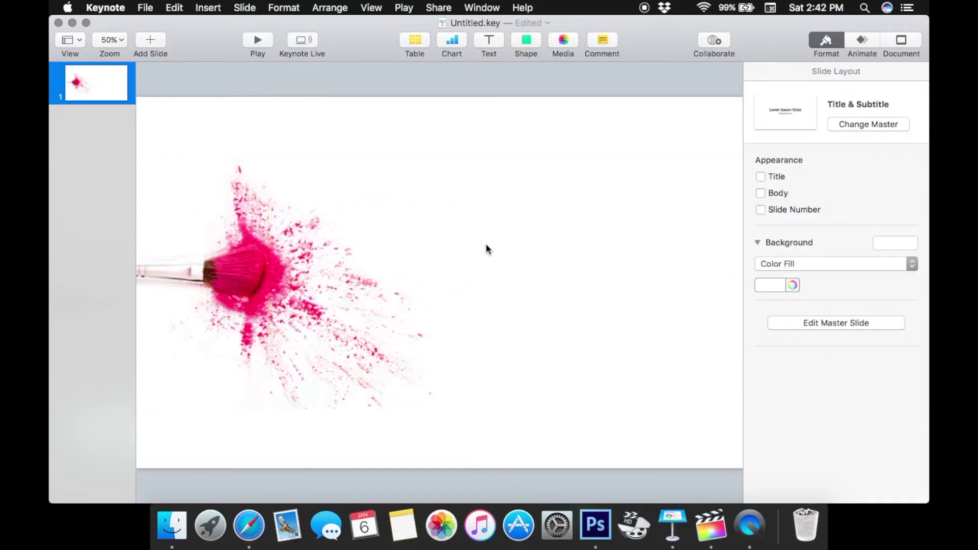
Add a text box reading "justmels" and set its font size to 200 pt.
left_click(488, 41)
type("justmels")
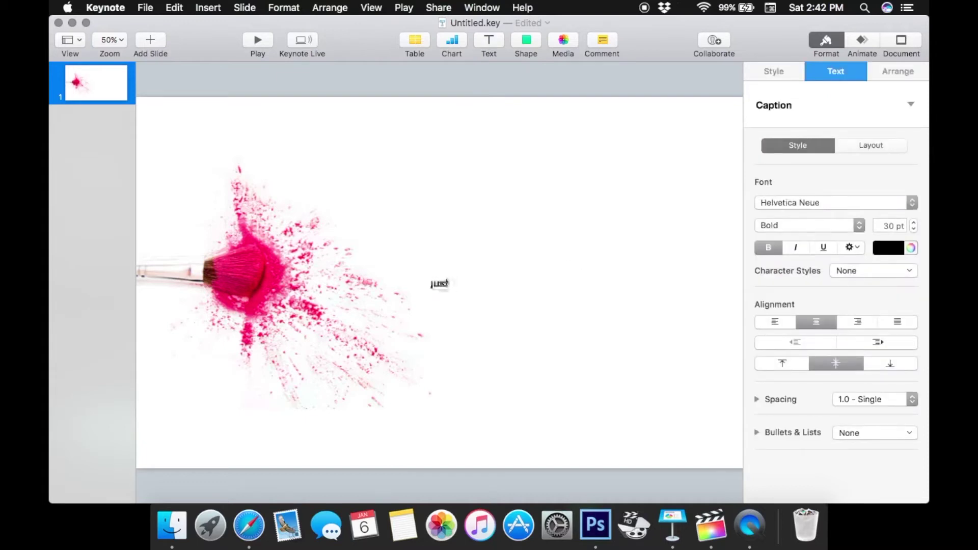
double_click(437, 284)
left_click(890, 225)
left_click_drag(890, 226, 884, 226)
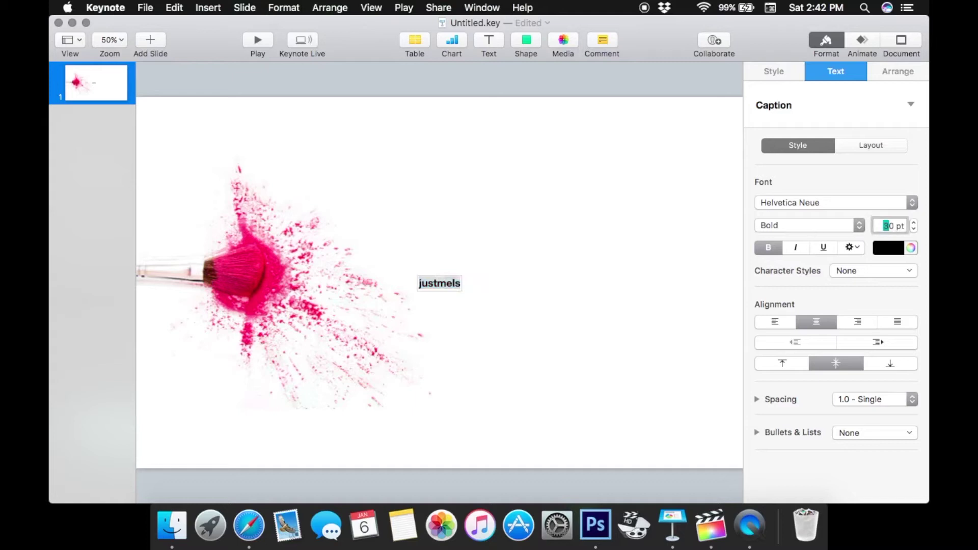
type("20")
key("Return")
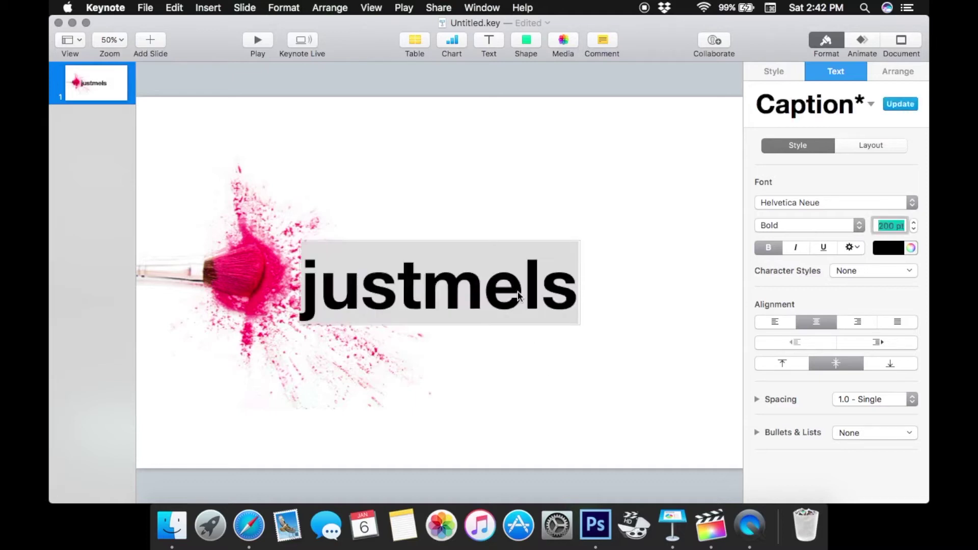
Change the "justmels" text to the Loveline font and move it to about X 644 pt, Y 233 pt.
left_click(803, 208)
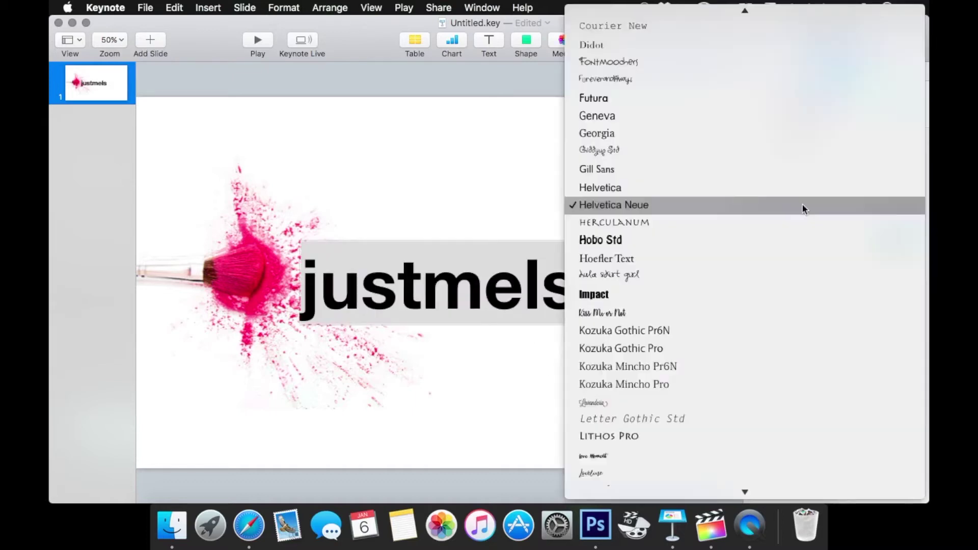
left_click(617, 478)
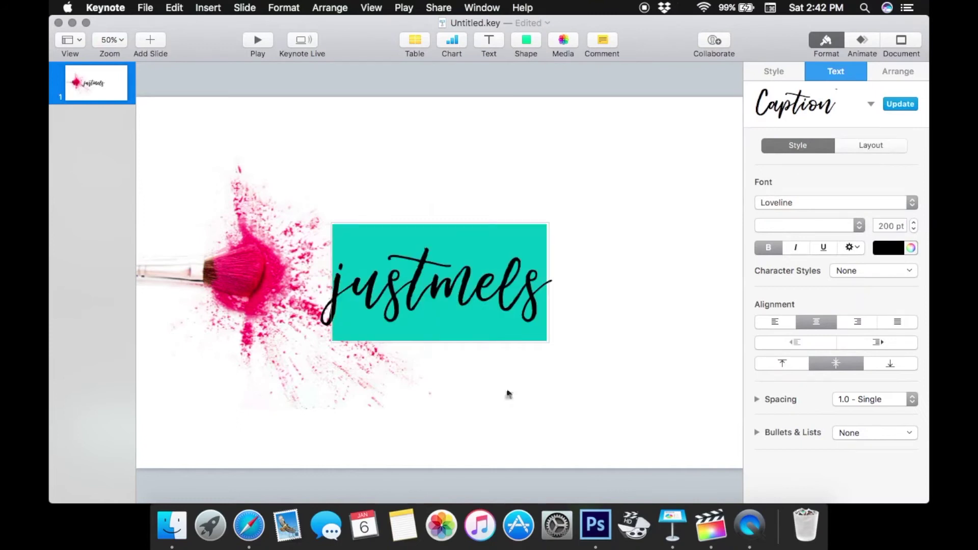
left_click(499, 355)
left_click_drag(481, 297, 508, 250)
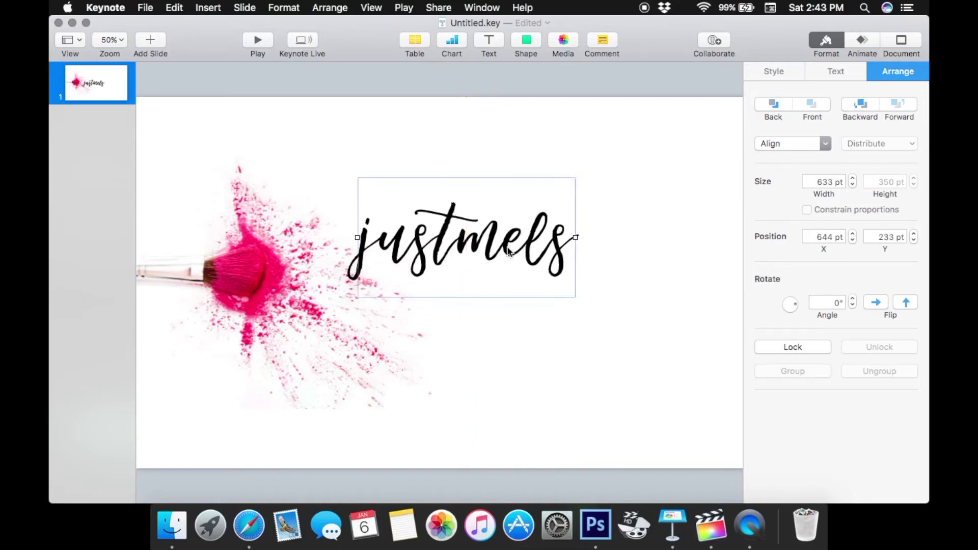
left_click(646, 327)
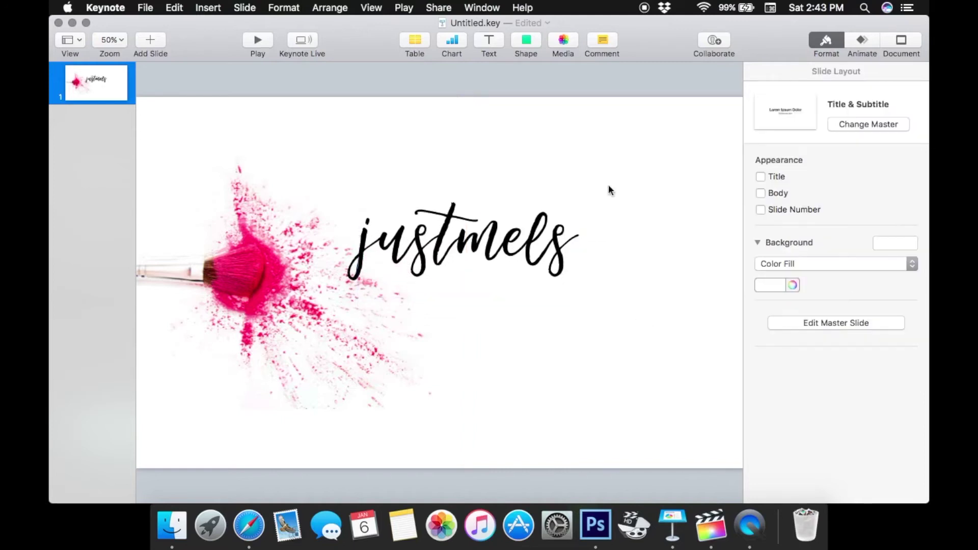
Add a second text box reading "dotcom", set it in the Loveline font and change its font size.
left_click(488, 42)
type("dotcom")
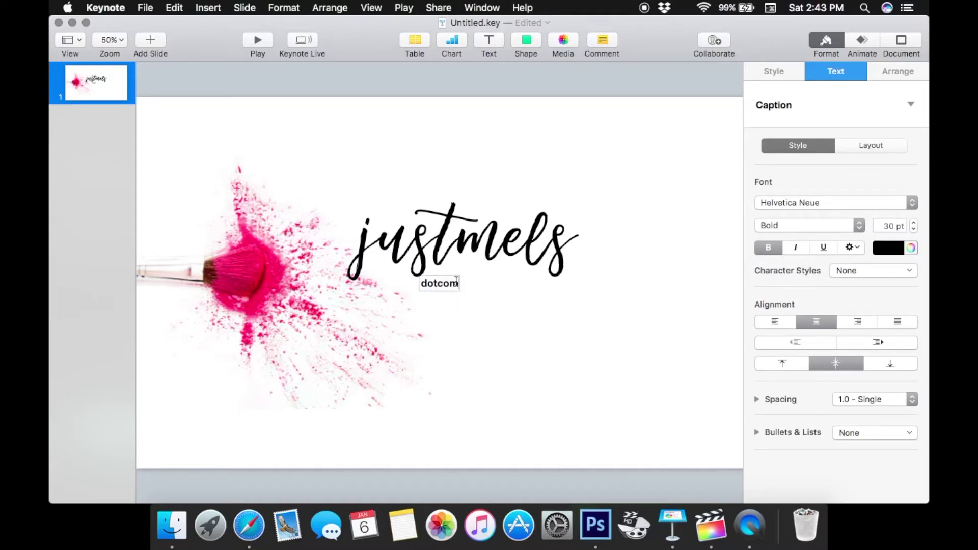
double_click(451, 281)
left_click(808, 203)
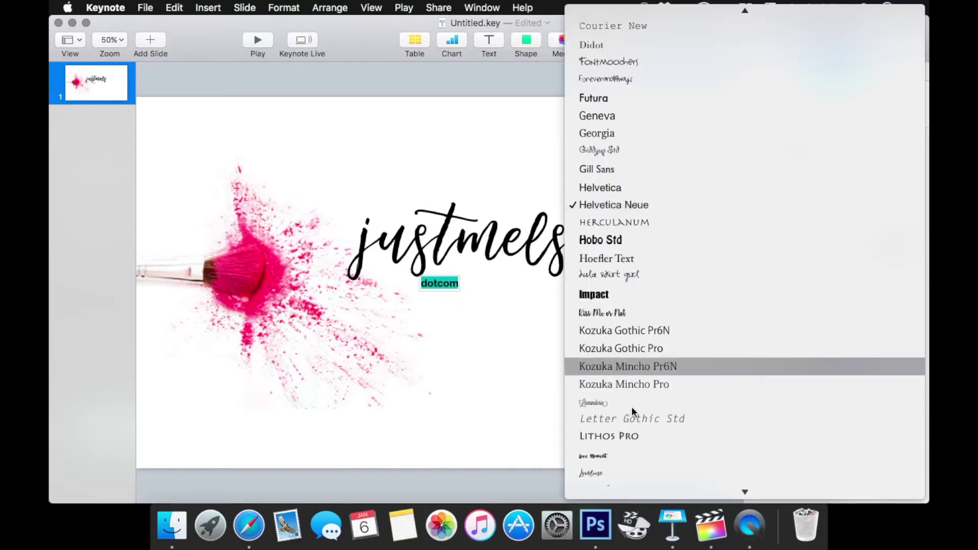
left_click(594, 477)
double_click(889, 226)
type("8")
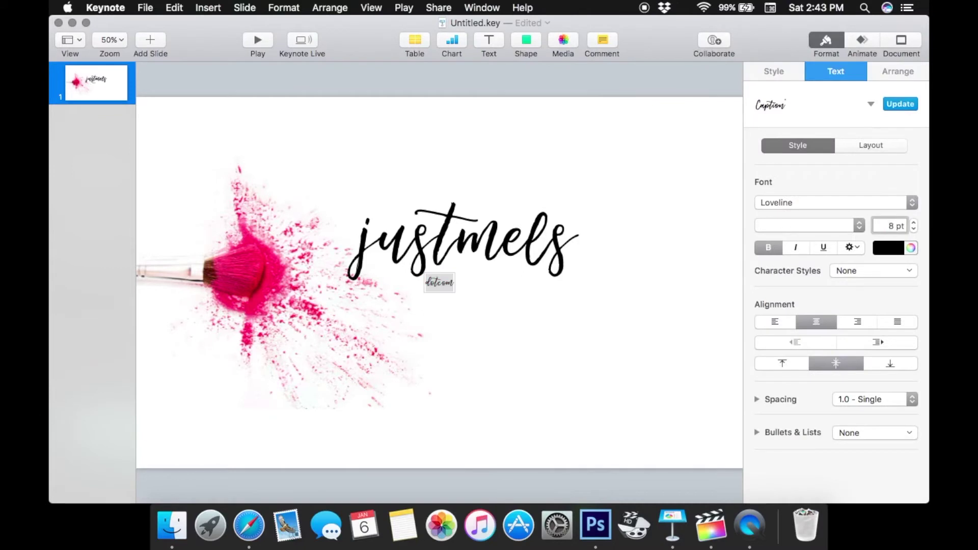
key("Return")
Place the "dotcom" text beneath the end of "justmels" and set its font size to 100 pt.
left_click(472, 312)
left_click_drag(459, 293, 588, 293)
left_click(564, 345)
left_click(525, 290)
left_click(525, 289)
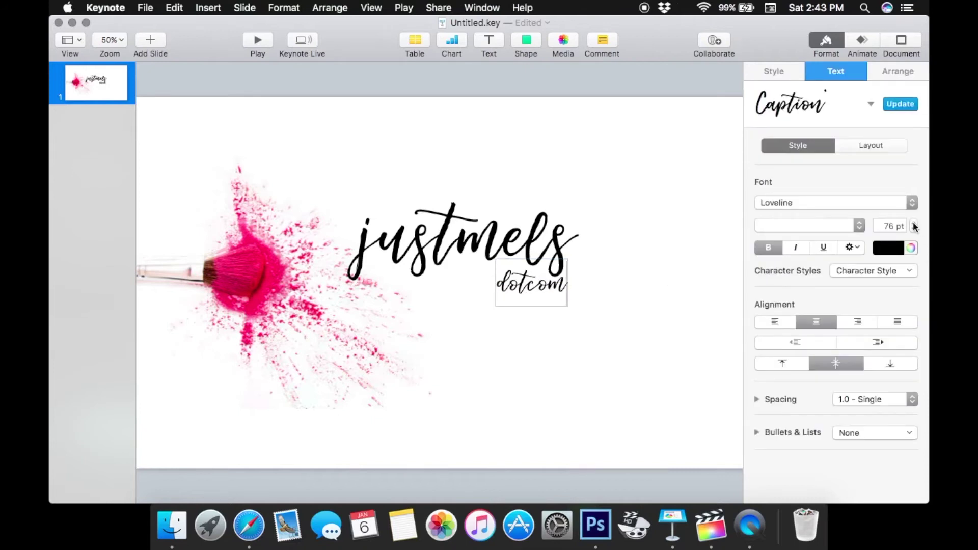
key("super+a")
double_click(892, 226)
type("100")
key("Return")
left_click(584, 311)
mouse_move(550, 301)
left_mouse_down()
mouse_move(548, 291)
mouse_move(546, 299)
left_mouse_up()
Preview the Sparkle and Shimmer build-in effects on the "justmels" text and apply Sparkle.
left_click(862, 41)
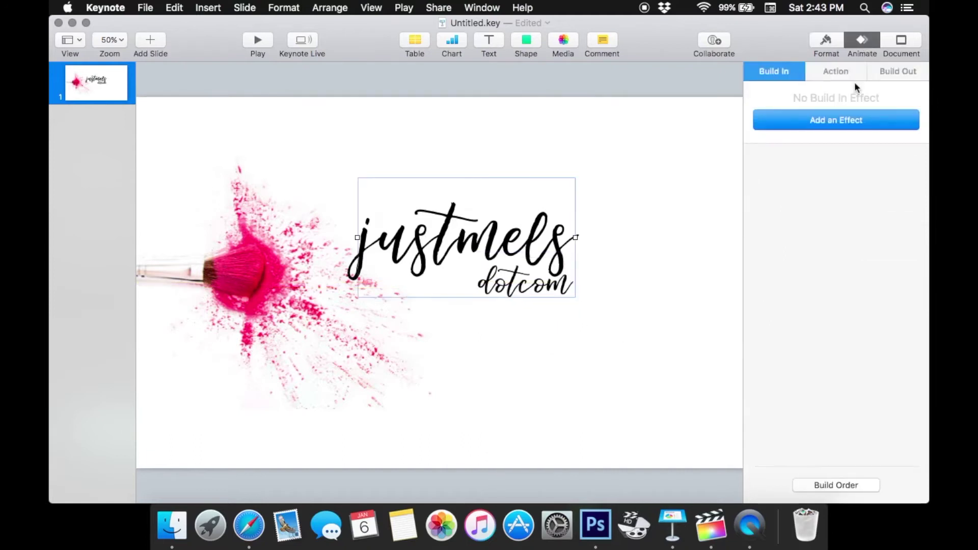
left_click(832, 124)
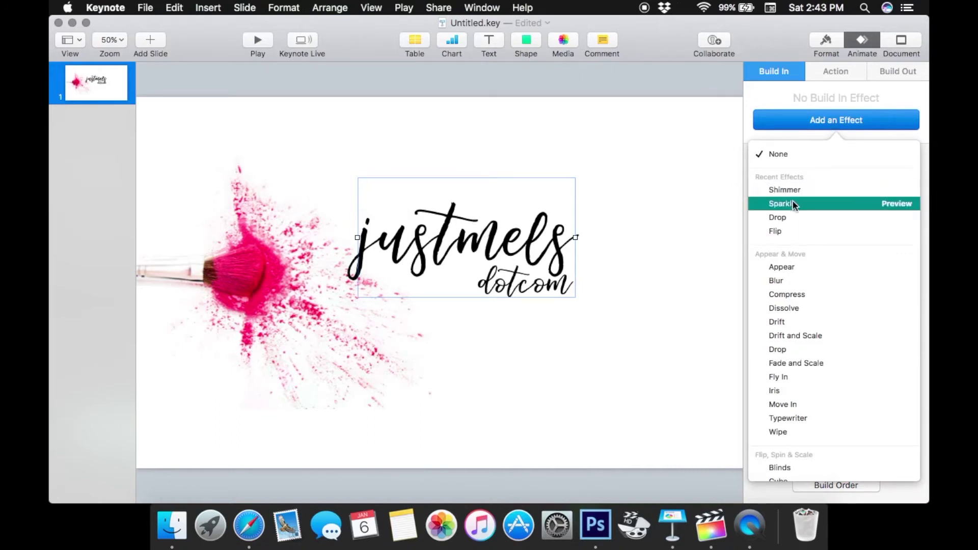
left_click(889, 203)
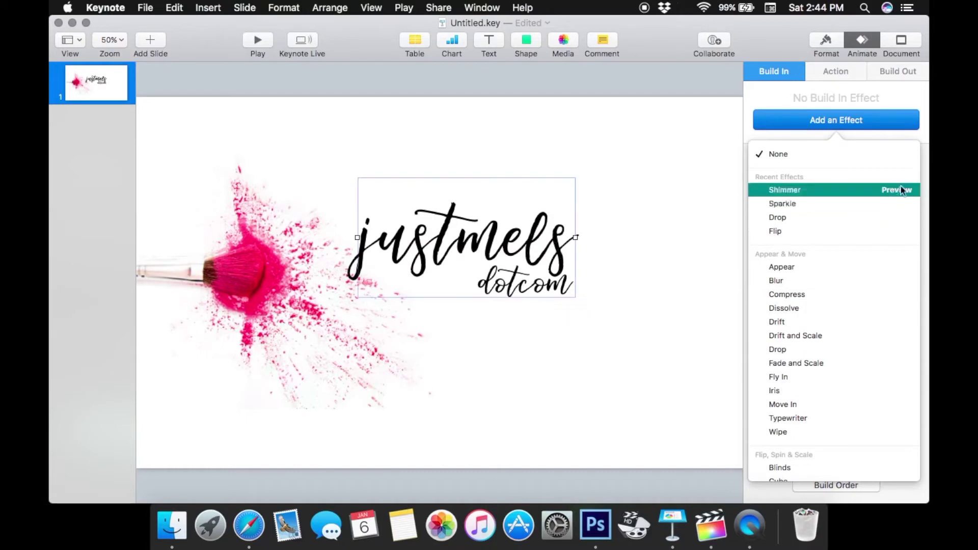
left_click(900, 191)
left_click(790, 204)
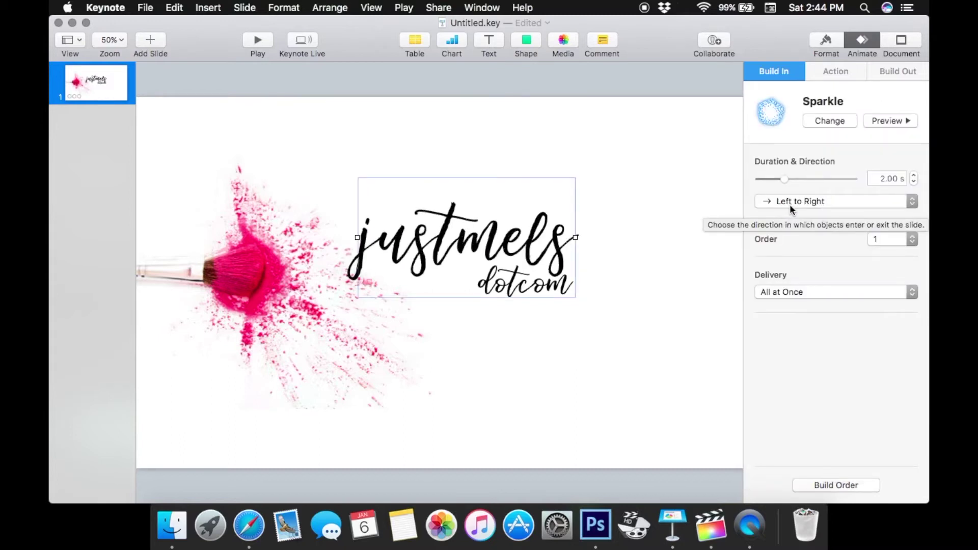
Try other Sparkle directions on "justmels", previewing Top to Bottom, and return the direction to Left to Right.
left_click(798, 202)
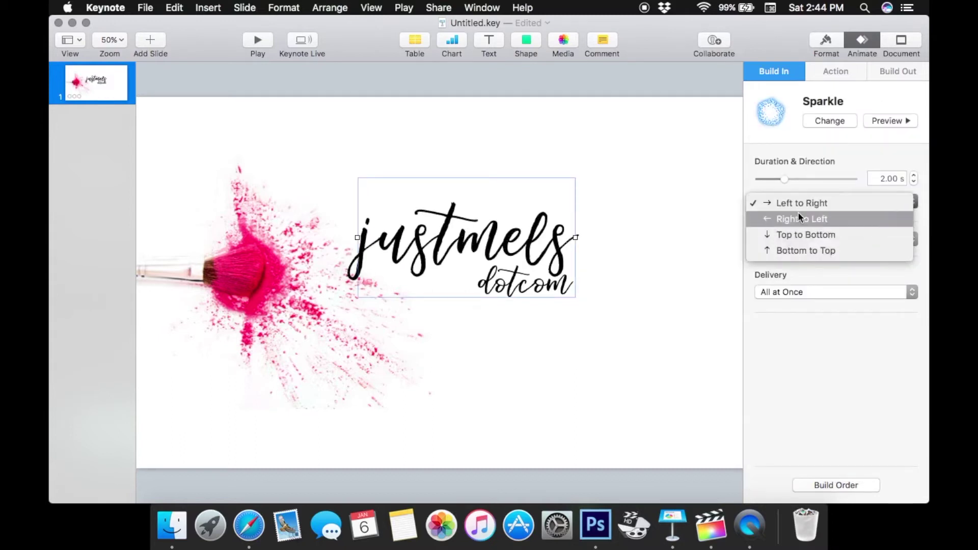
left_click(798, 215)
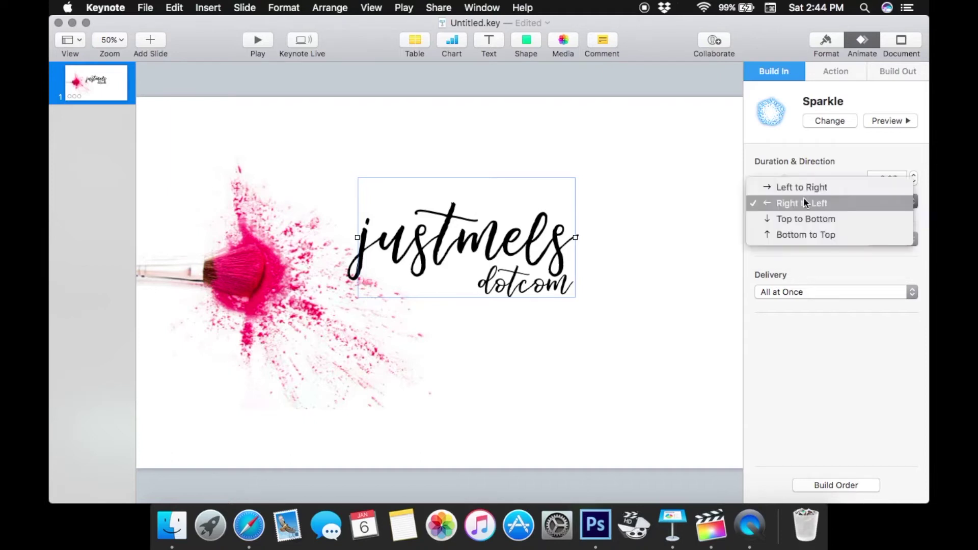
left_click(804, 197)
left_click(888, 121)
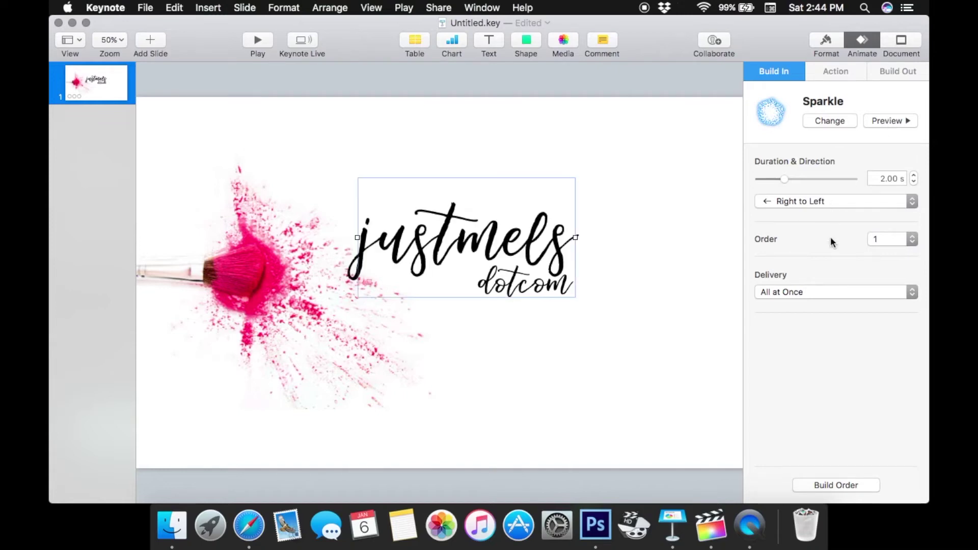
left_click(815, 200)
left_click(816, 213)
left_click(887, 121)
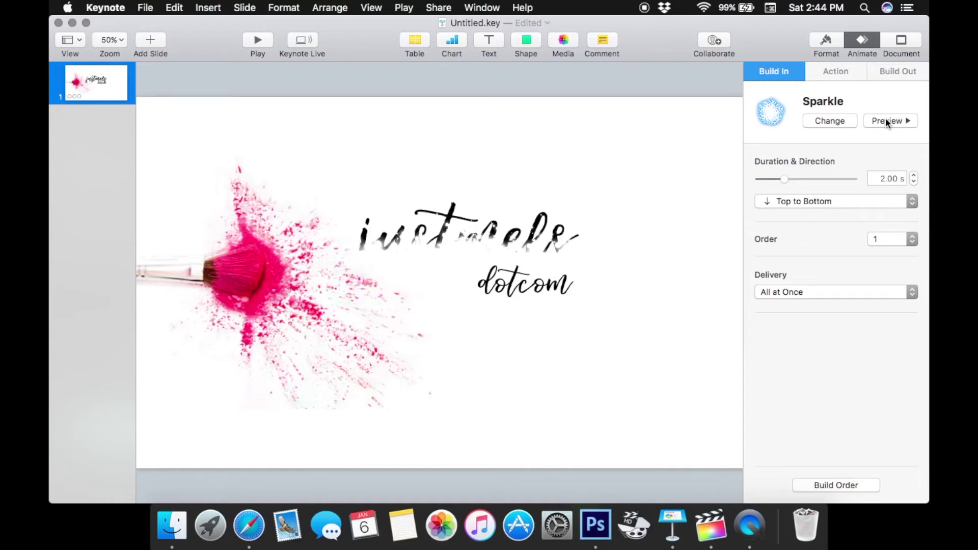
left_click(845, 201)
left_click(809, 167)
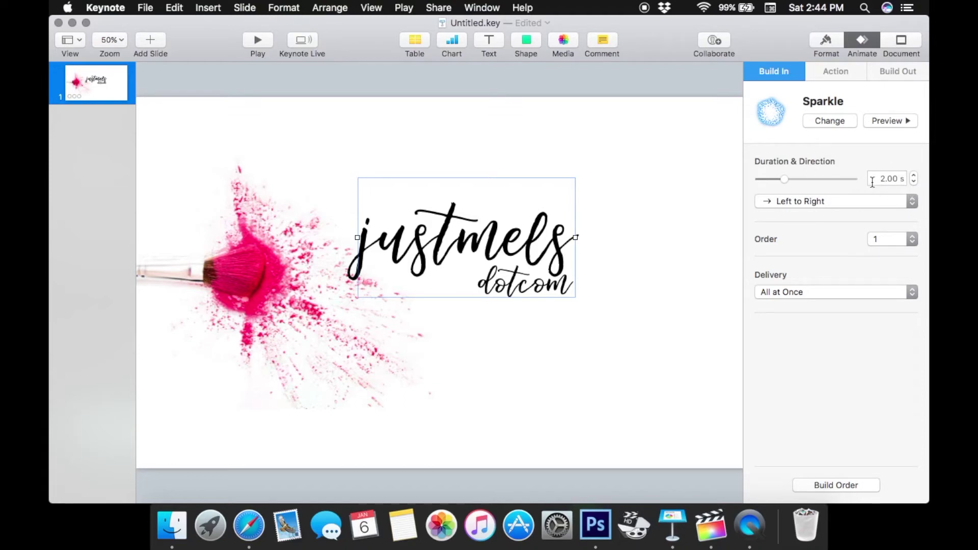
Preview the Drop, Flip and Appear build-in effects on the "dotcom" text and try Drift and Scale.
left_click(555, 292)
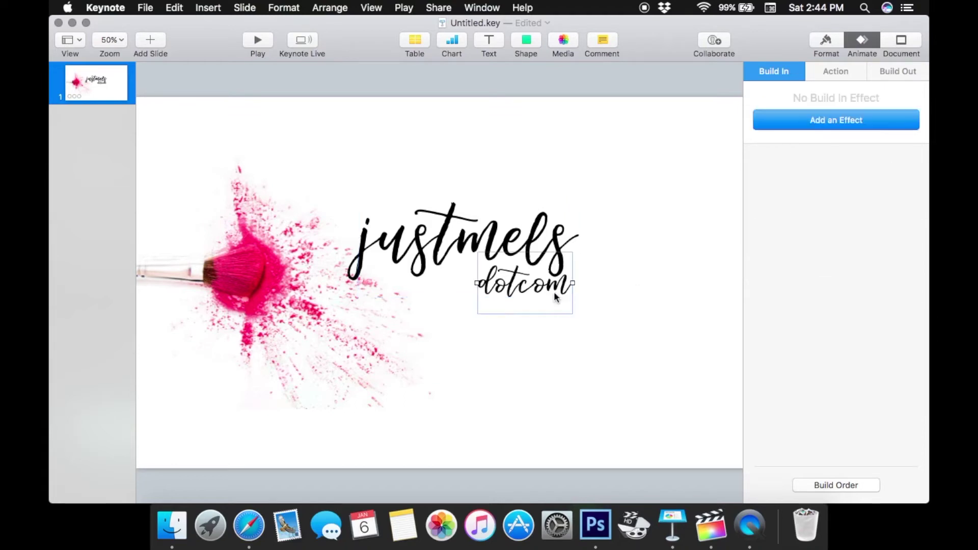
left_click(793, 118)
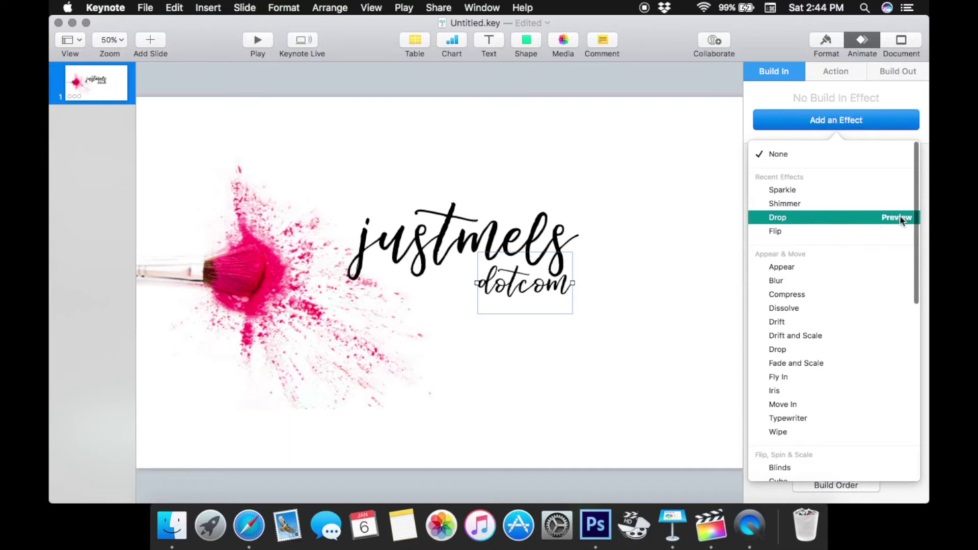
left_click(900, 217)
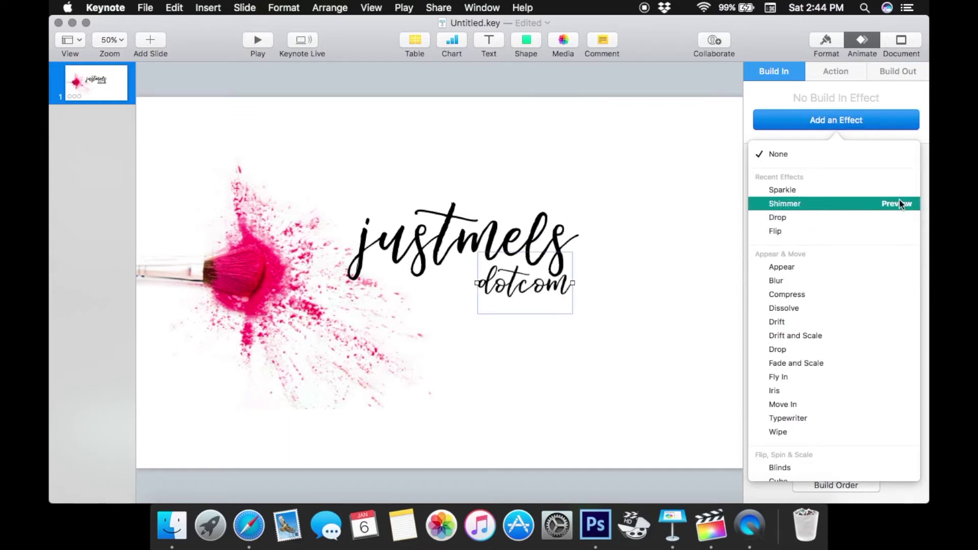
left_click(897, 230)
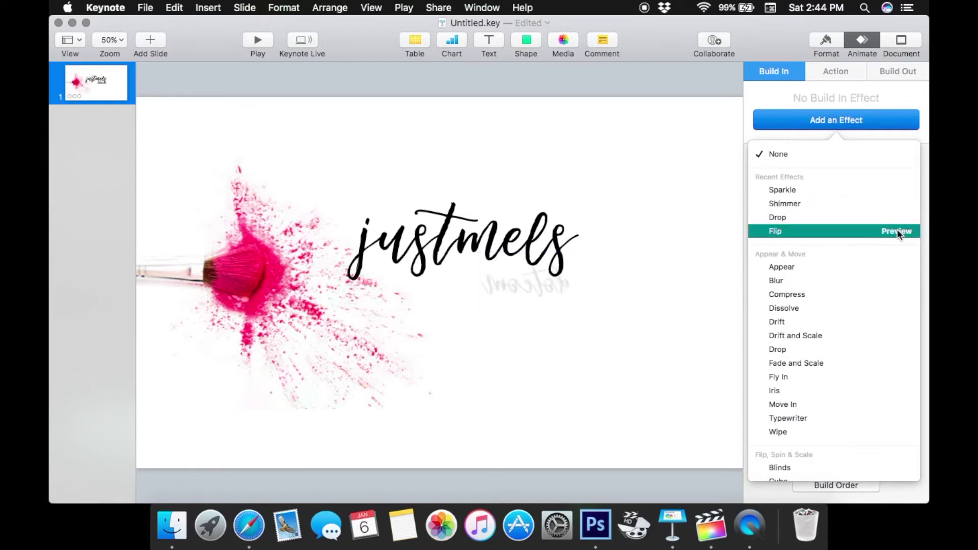
left_click(896, 269)
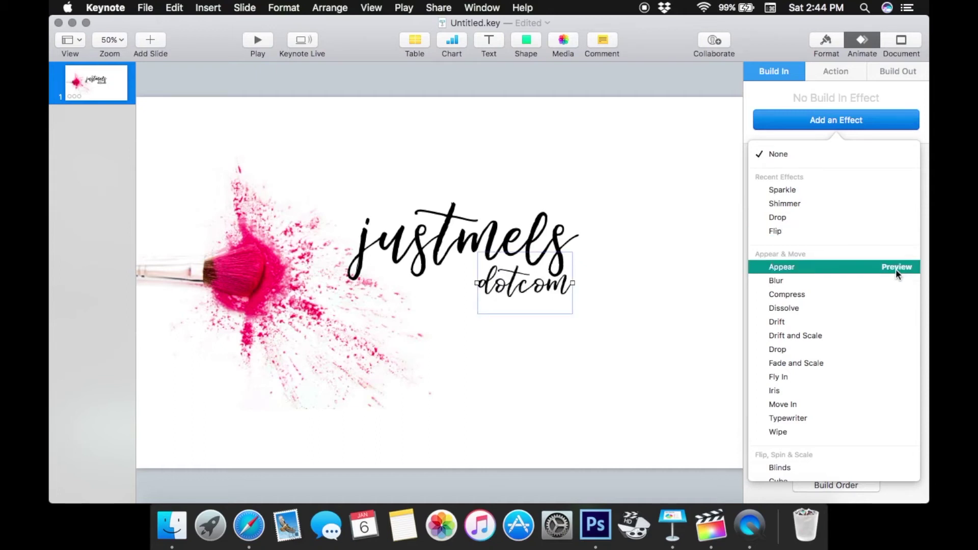
left_click(898, 334)
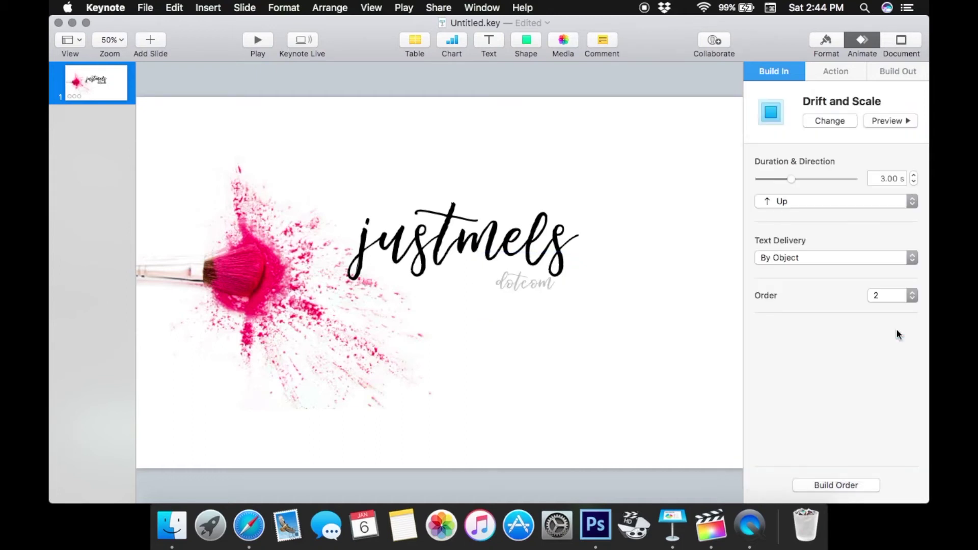
Change the "dotcom" build-in effect to Drop, set its duration to 1.50 s and preview it.
left_click(833, 121)
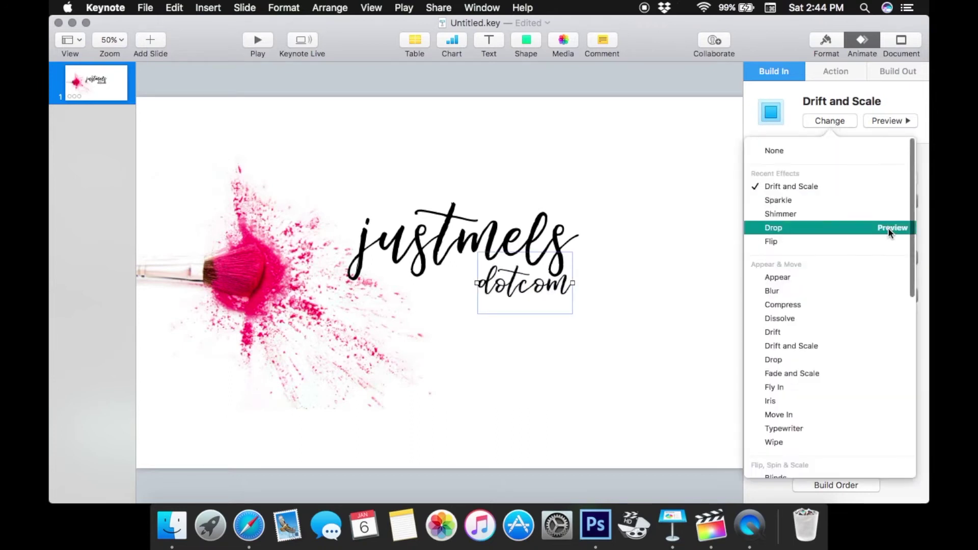
left_click(888, 227)
left_click(769, 229)
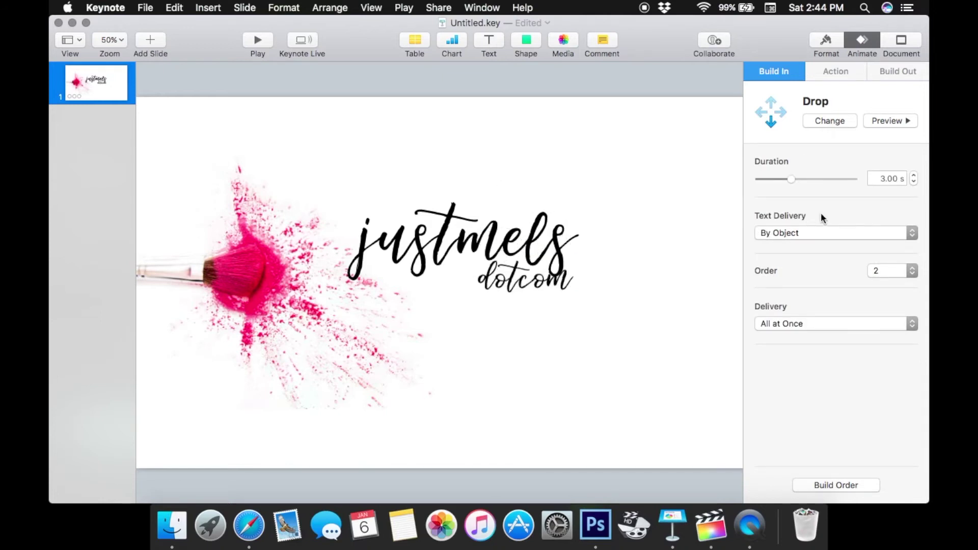
left_click_drag(791, 181, 781, 180)
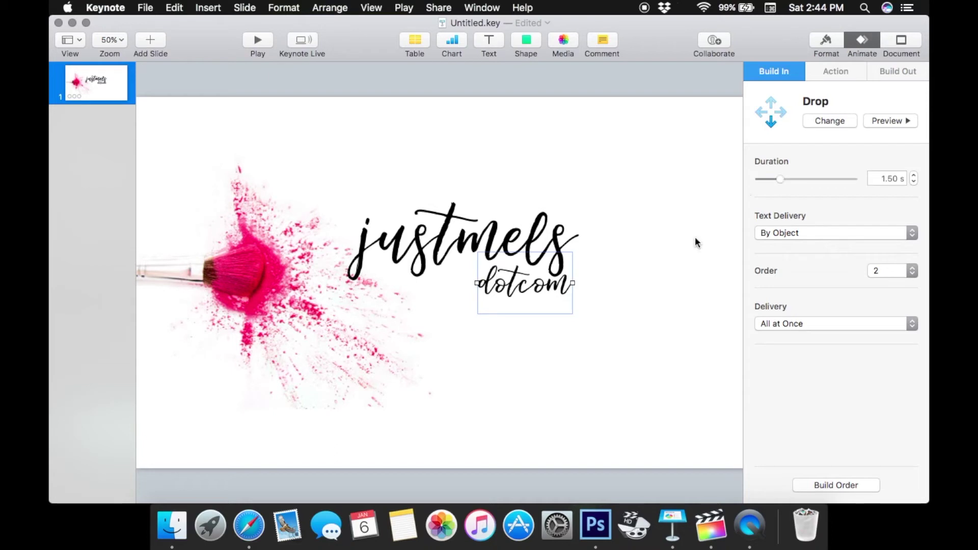
left_click(902, 122)
left_click(604, 163)
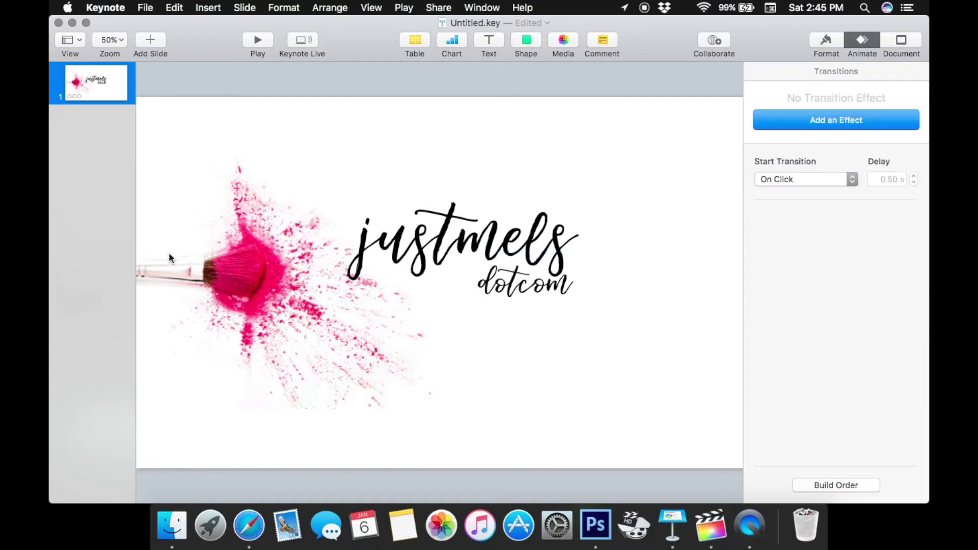
Select the pink powder graphic and preview the Appear build-in effect on it.
left_click(243, 288)
key("shift+Up")
key("shift+Up")
left_click_drag(397, 358, 395, 359)
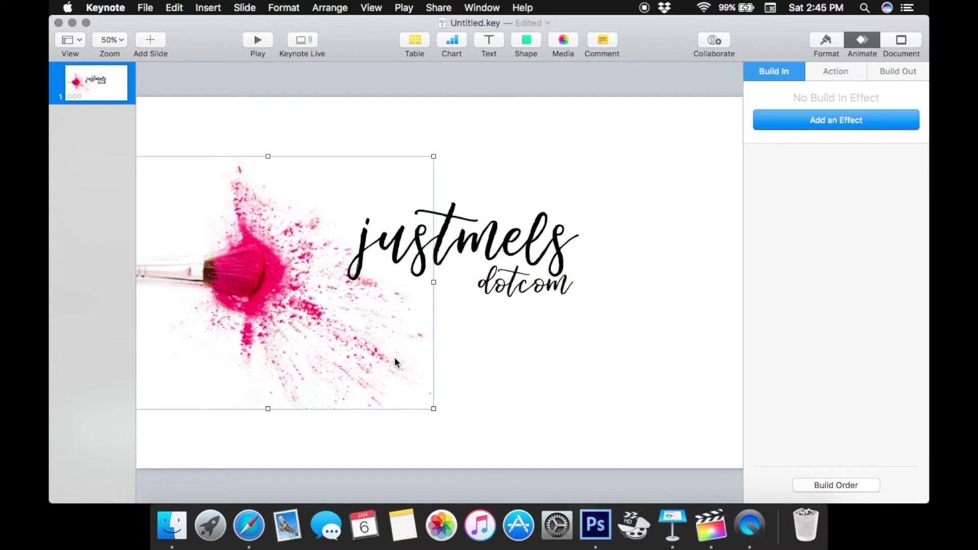
left_click(817, 120)
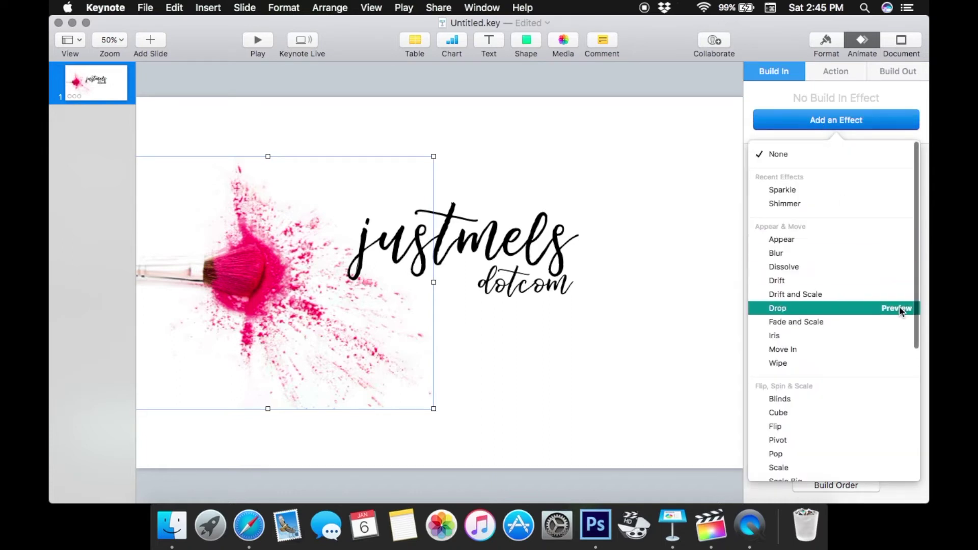
left_click(903, 239)
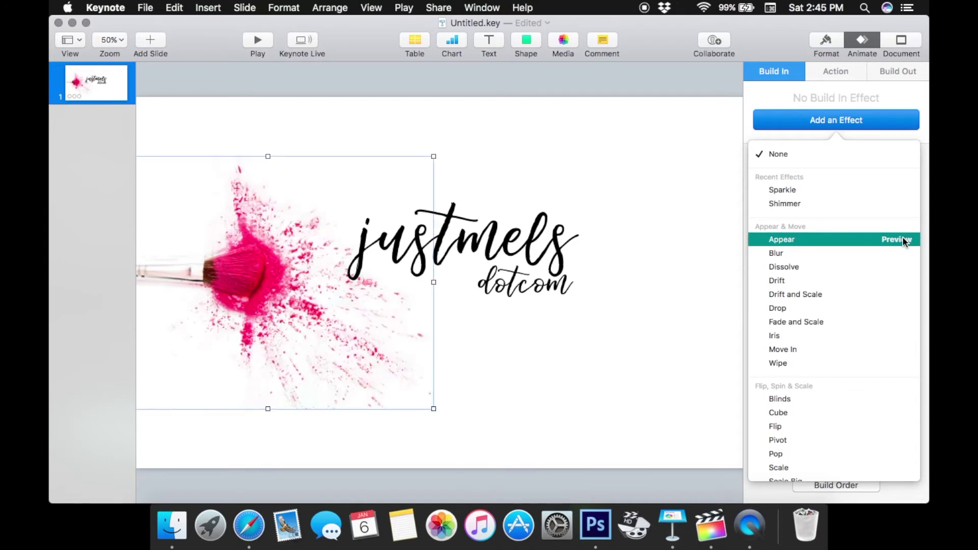
left_click(371, 349)
Preview the Drop, Appear and Scale Big build-in effects on the brush graphic and apply Scale Big.
left_click_drag(271, 293, 236, 280)
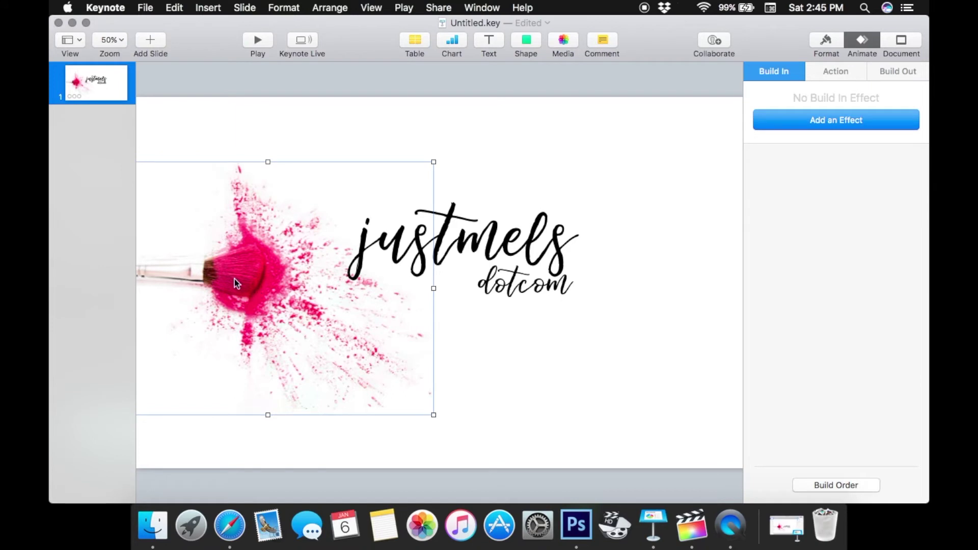
left_click(841, 126)
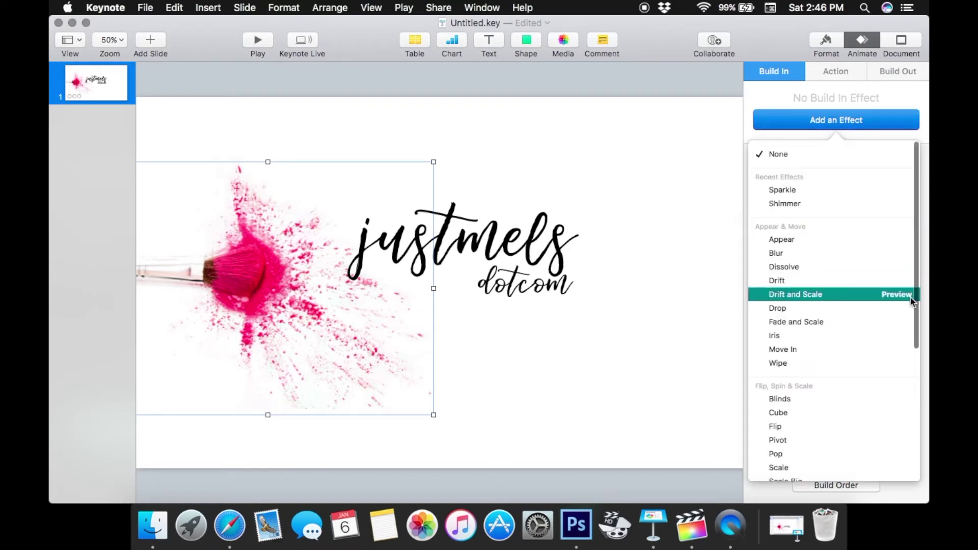
left_click(897, 309)
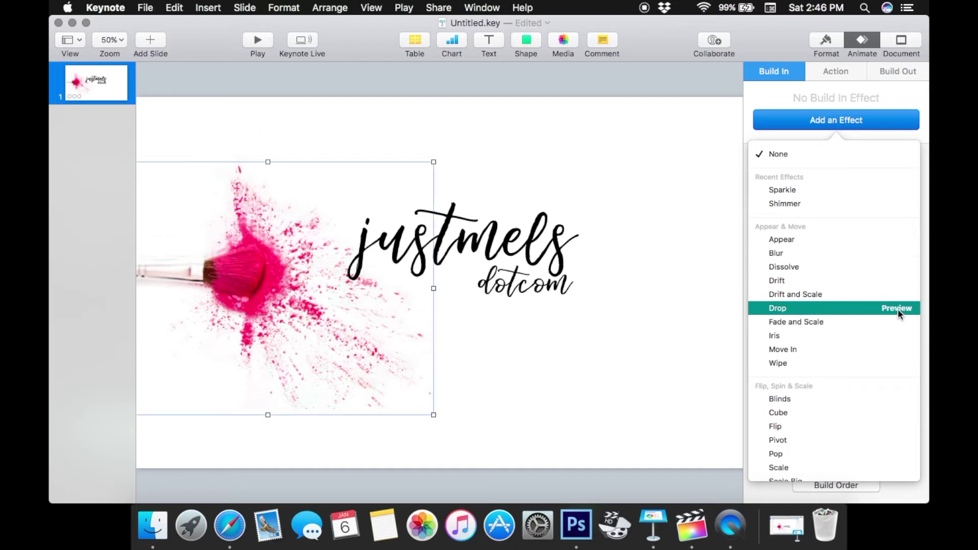
left_click(901, 243)
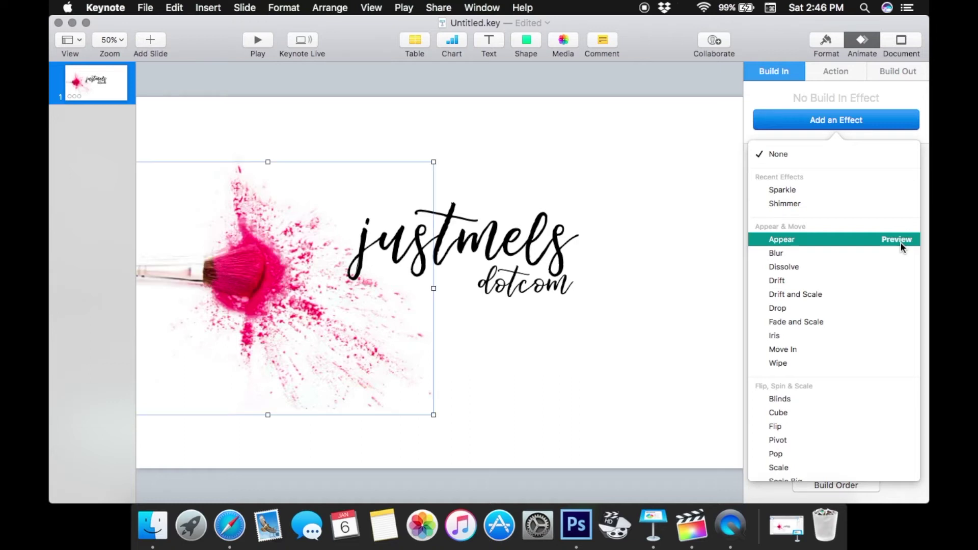
left_click(693, 395)
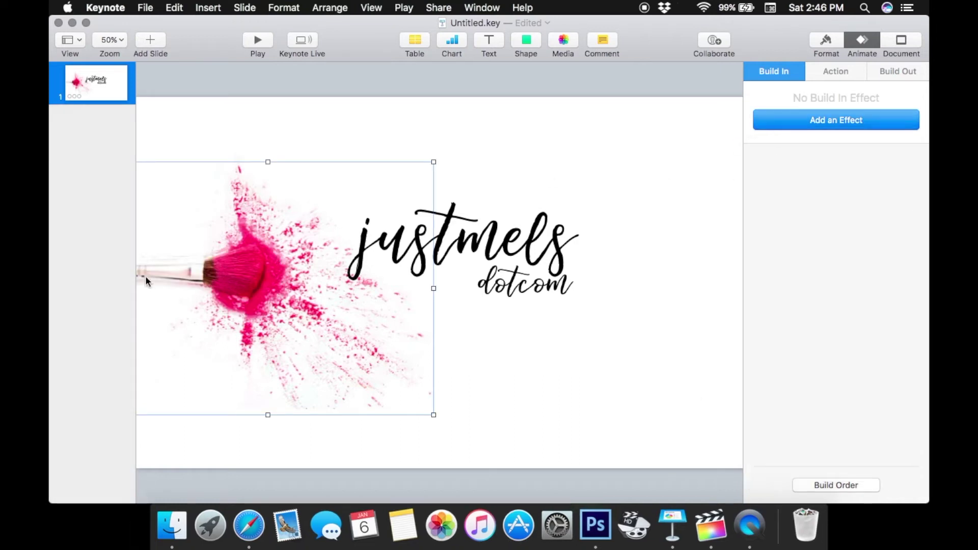
left_click(797, 125)
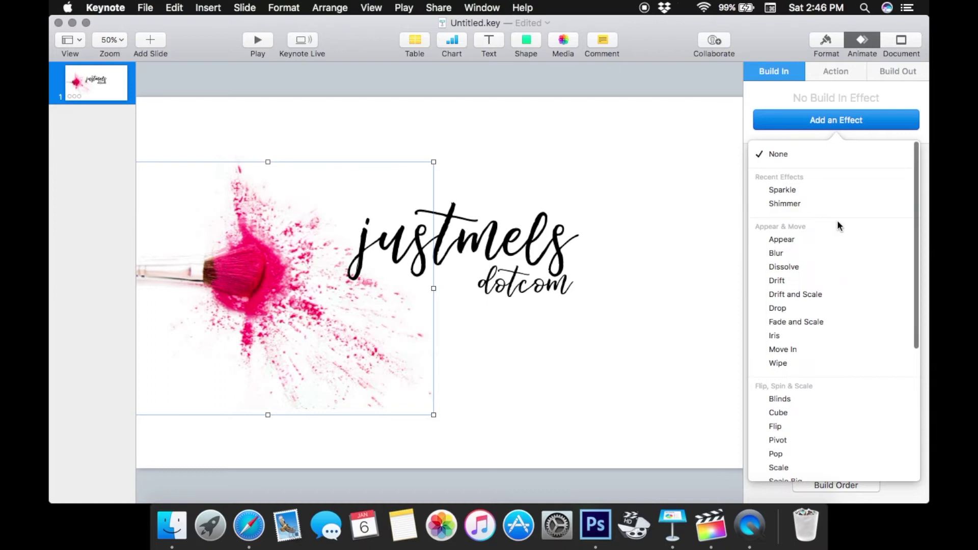
scroll(870, 338, "down", 10)
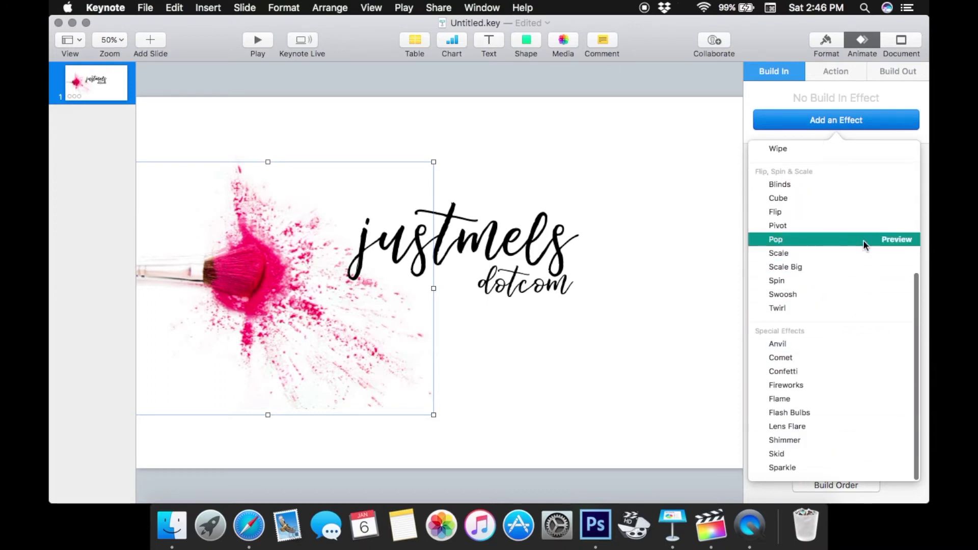
left_click(899, 270)
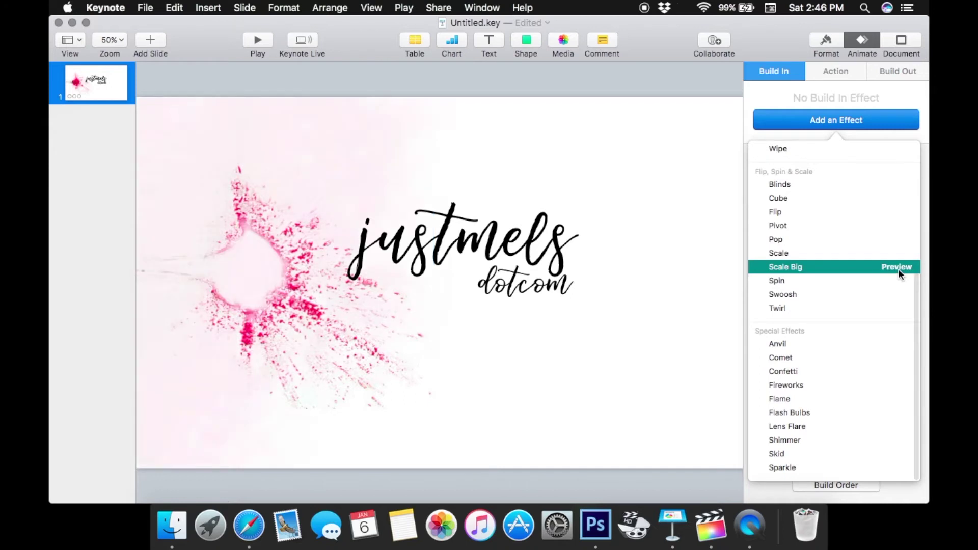
left_click(794, 269)
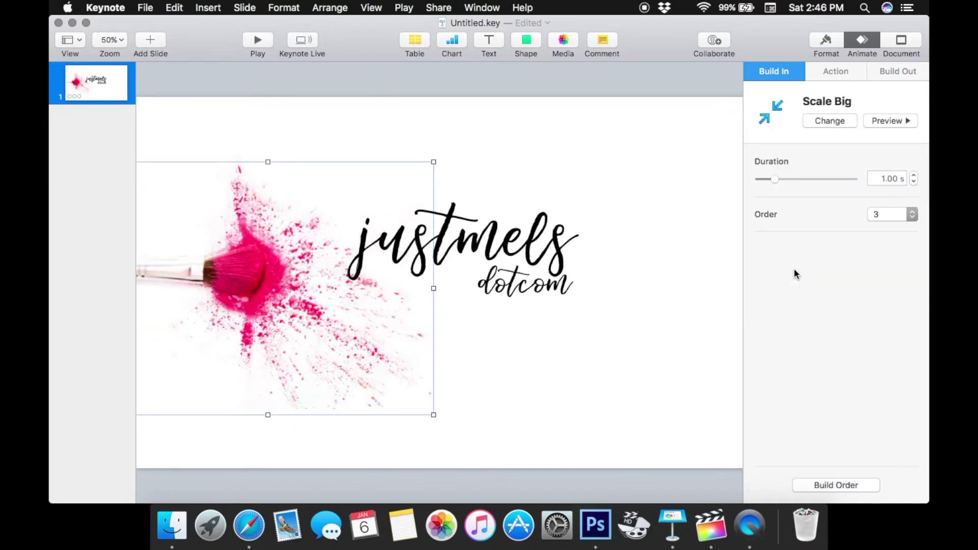
Preview the Iris build-in effect on the pink powder graphic and apply it.
left_click(384, 399)
left_click(376, 349)
left_click(832, 122)
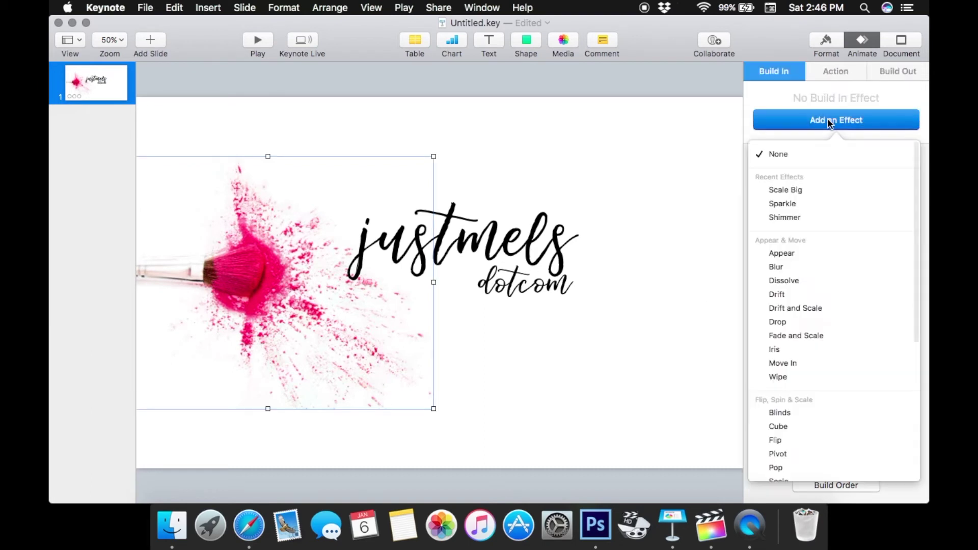
scroll(902, 274, "down", 3)
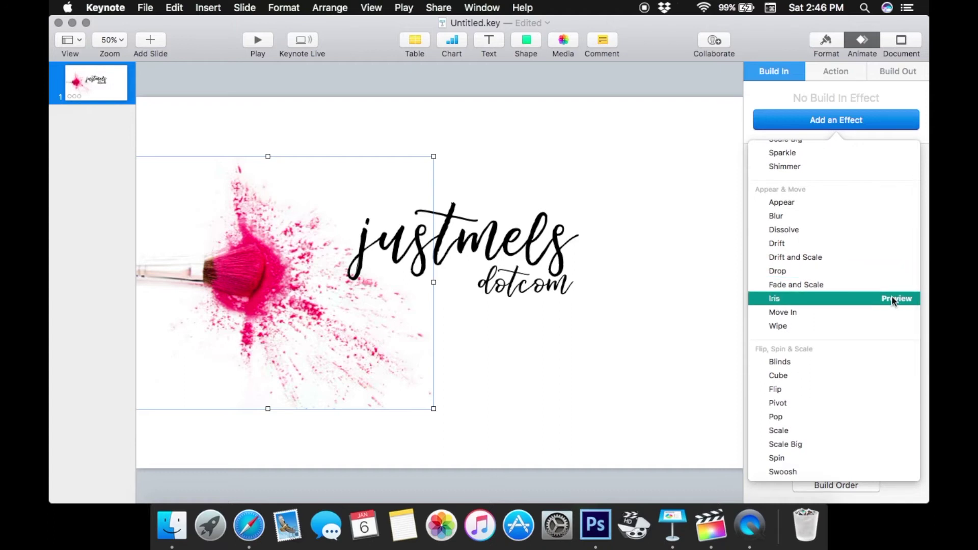
left_click(892, 298)
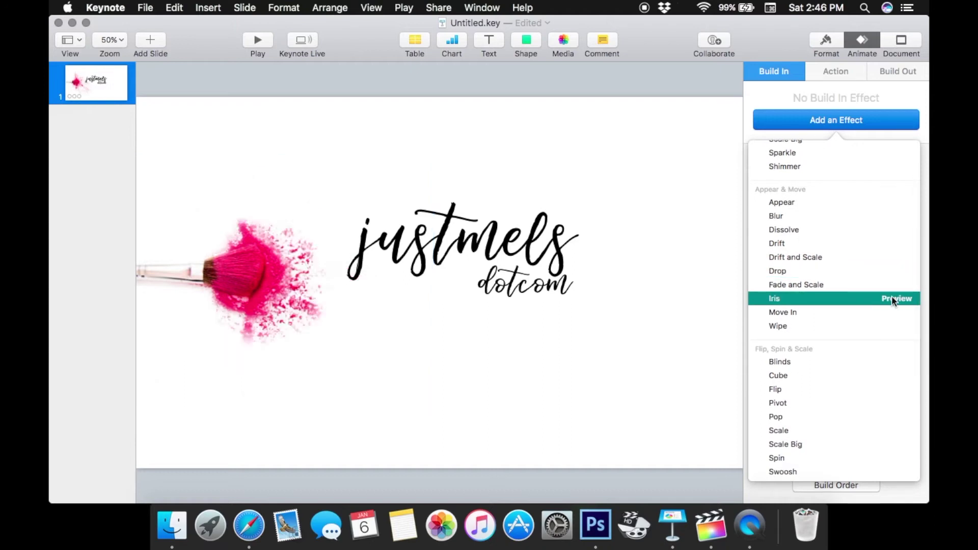
left_click(776, 299)
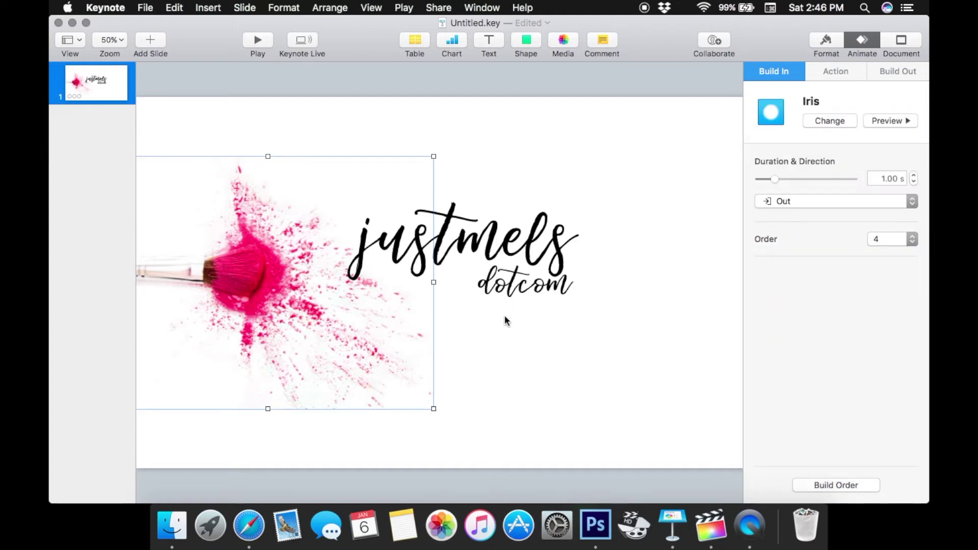
Open the build order, preview the builds, and set the "justmels" Sparkle build to start After Transition.
left_click(849, 486)
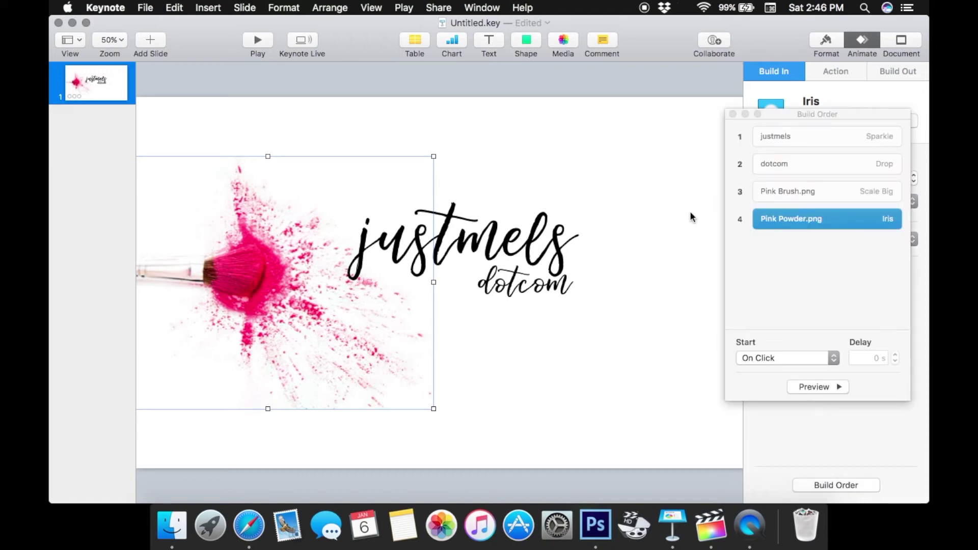
left_click(823, 386)
left_click(822, 136)
left_click(821, 387)
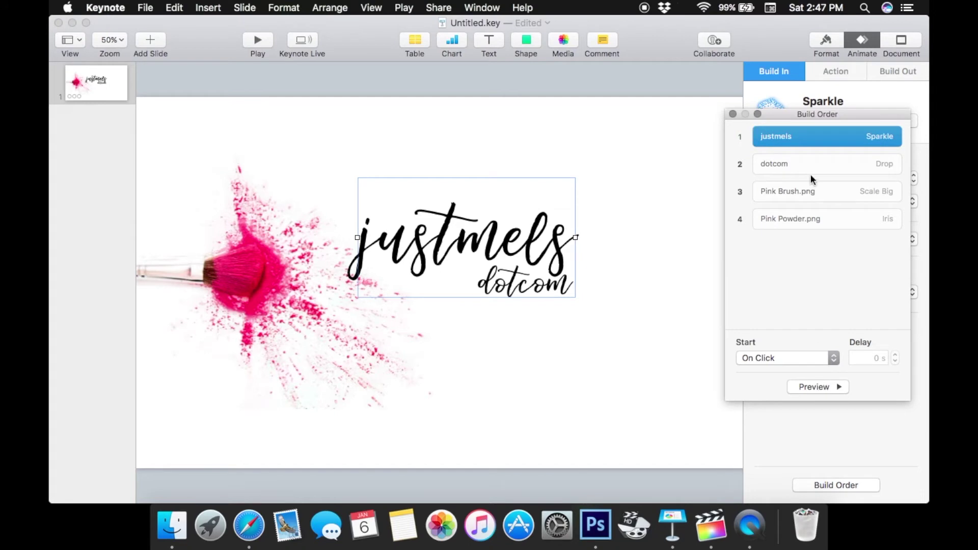
left_click(778, 358)
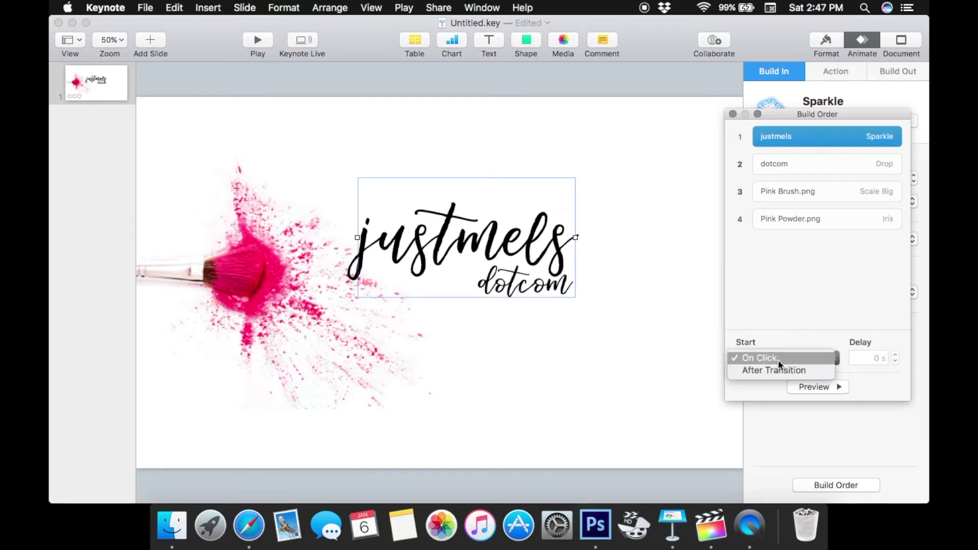
left_click(775, 370)
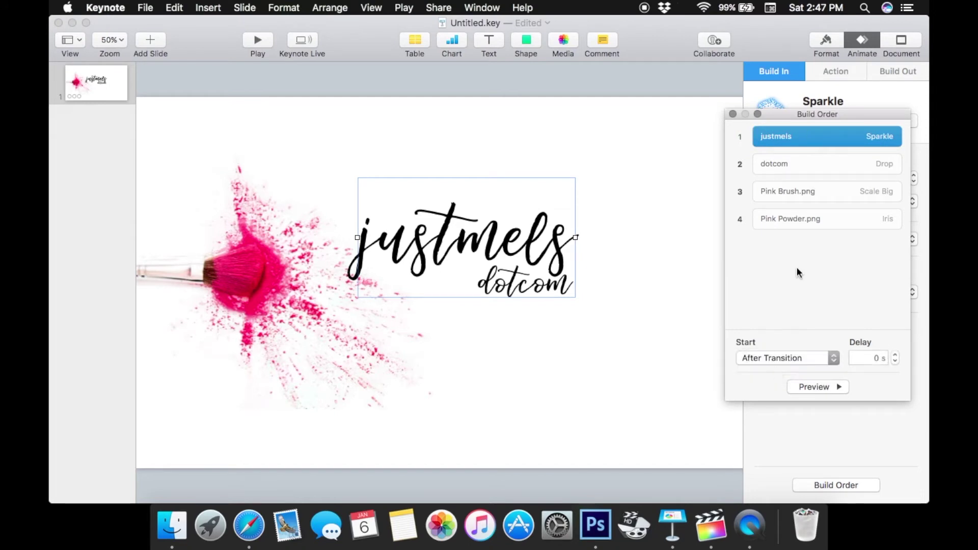
Set the "dotcom" Drop build to start With Build 1 and preview the combined animation.
left_click(815, 163)
left_click(796, 354)
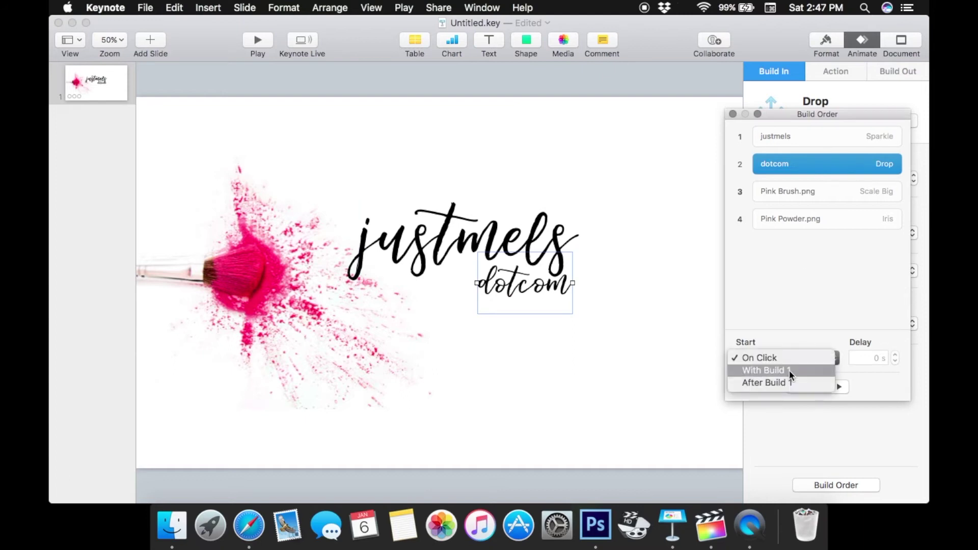
left_click(790, 369)
left_click(821, 388)
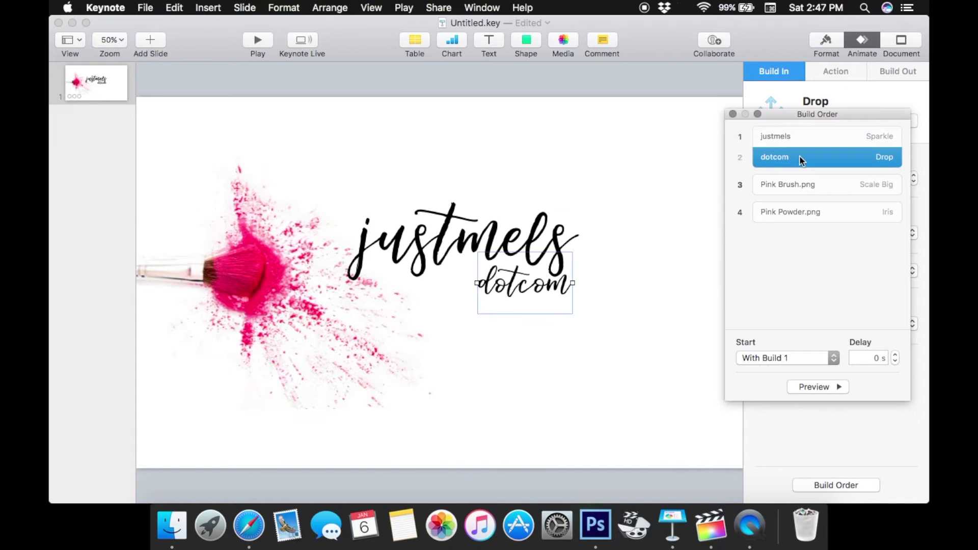
left_click(781, 357)
left_click(779, 370)
left_click(813, 387)
Set the Pink Brush.png Scale Big build to start With Build 2 and preview the sequence.
left_click(813, 189)
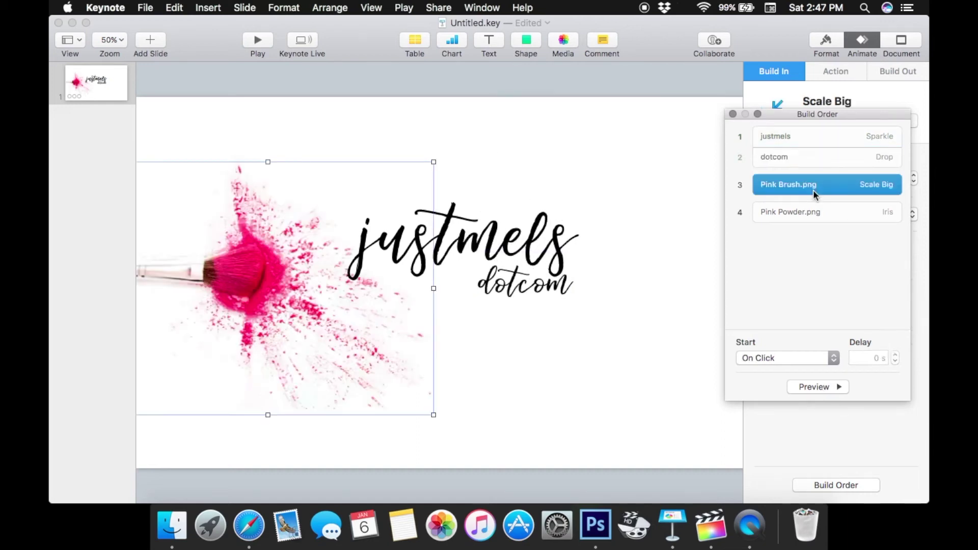
left_click(804, 359)
left_click(778, 372)
left_click(828, 389)
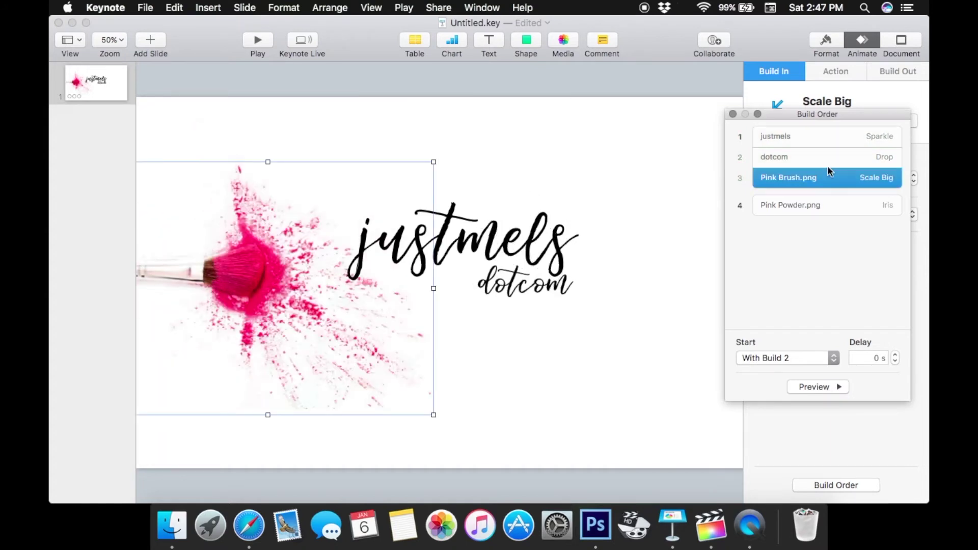
left_click(778, 355)
left_click(778, 367)
Try starting the Pink Powder.png Iris build After Build 3 and preview the sequence.
left_click(805, 217)
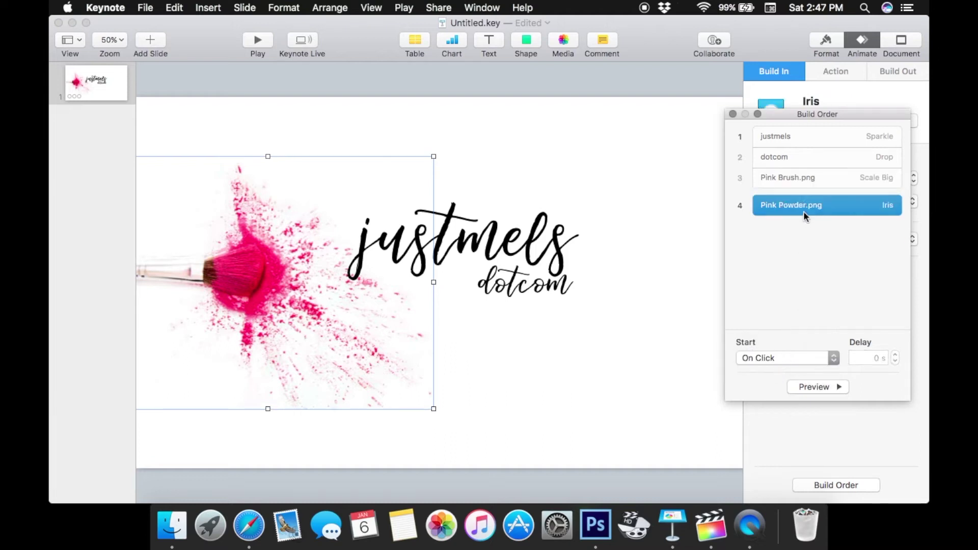
left_click(793, 359)
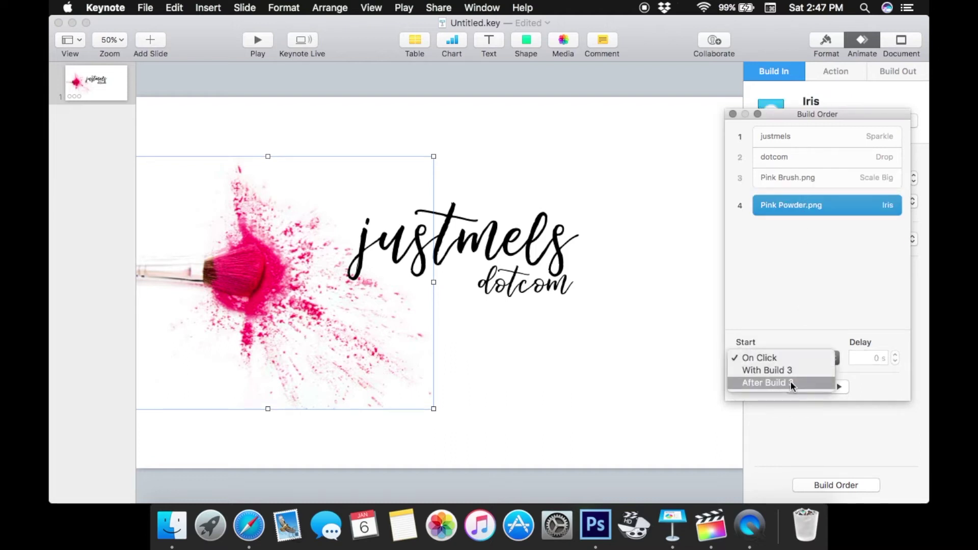
left_click(803, 384)
left_click(816, 388)
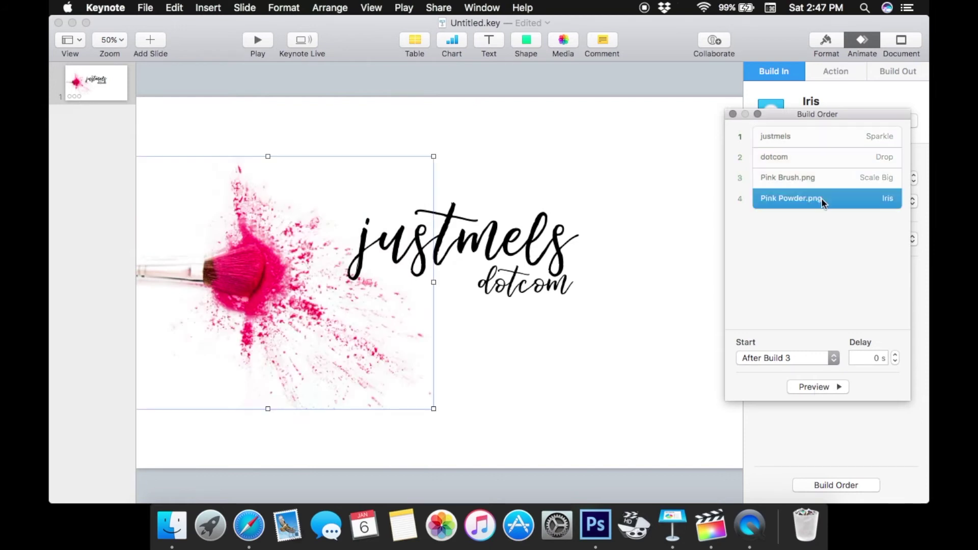
Set the Pink Powder.png Iris build to start With Build 3 with a 0.20 s delay.
left_click(801, 357)
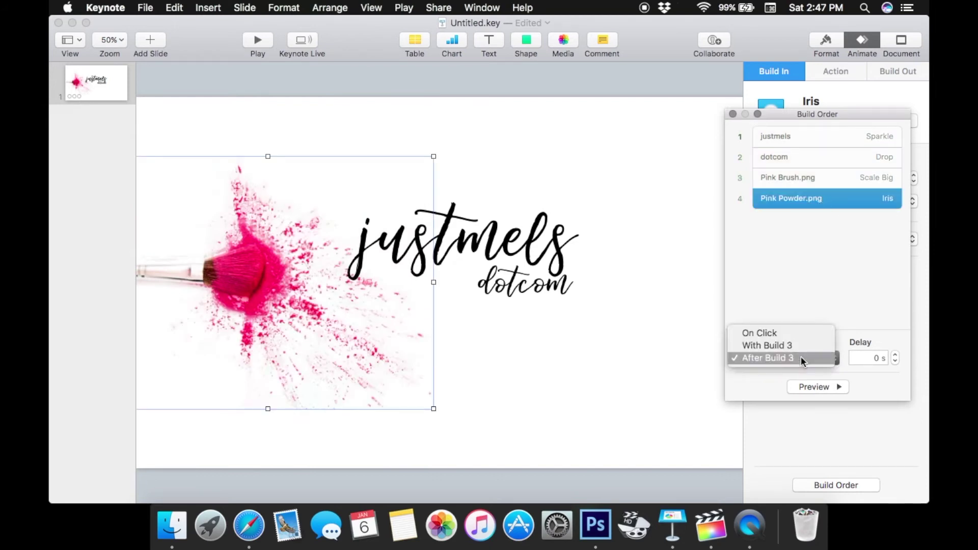
left_click(798, 348)
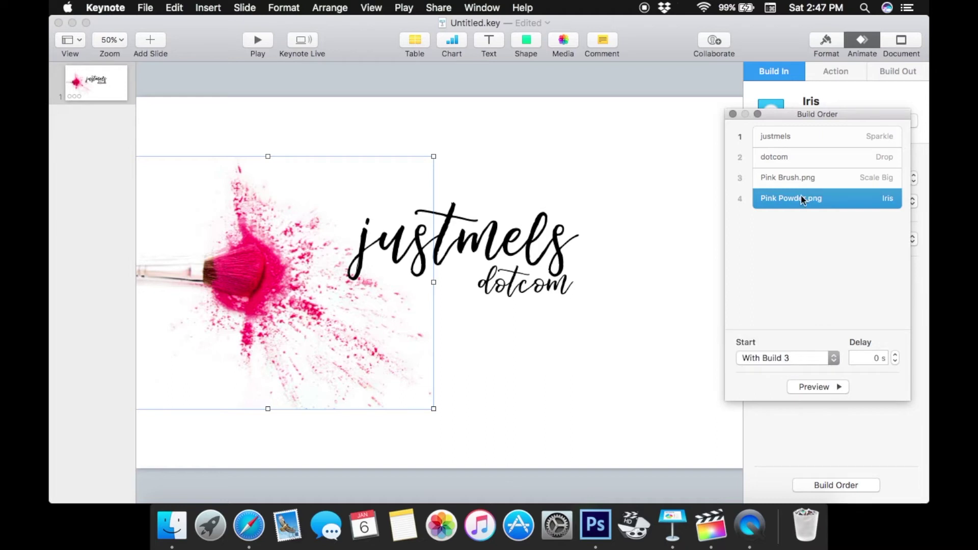
left_click(869, 358)
type("99")
key("Return")
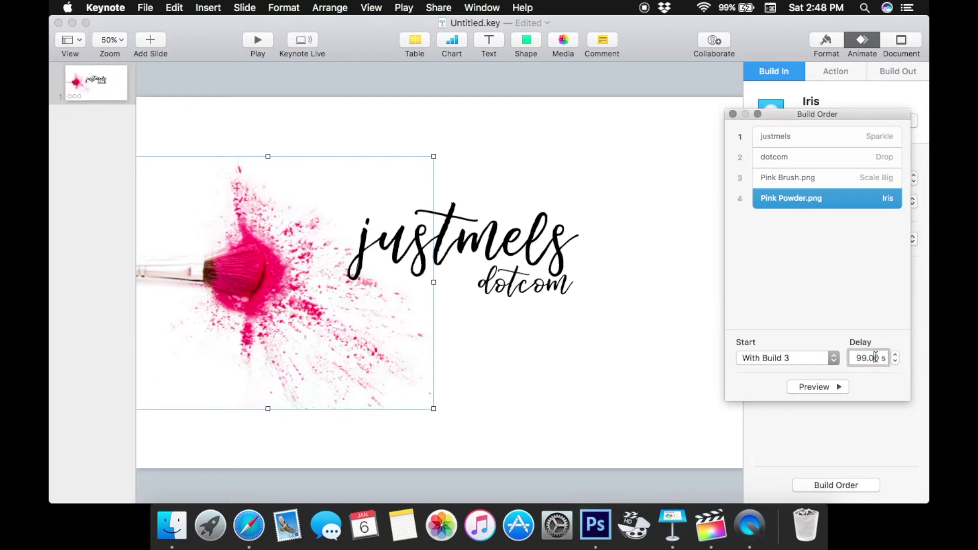
left_click_drag(868, 358, 806, 361)
key("BackSpace")
type("2")
key("Return")
Preview the complete build sequence with the delayed powder effect and close the build order.
left_click(793, 389)
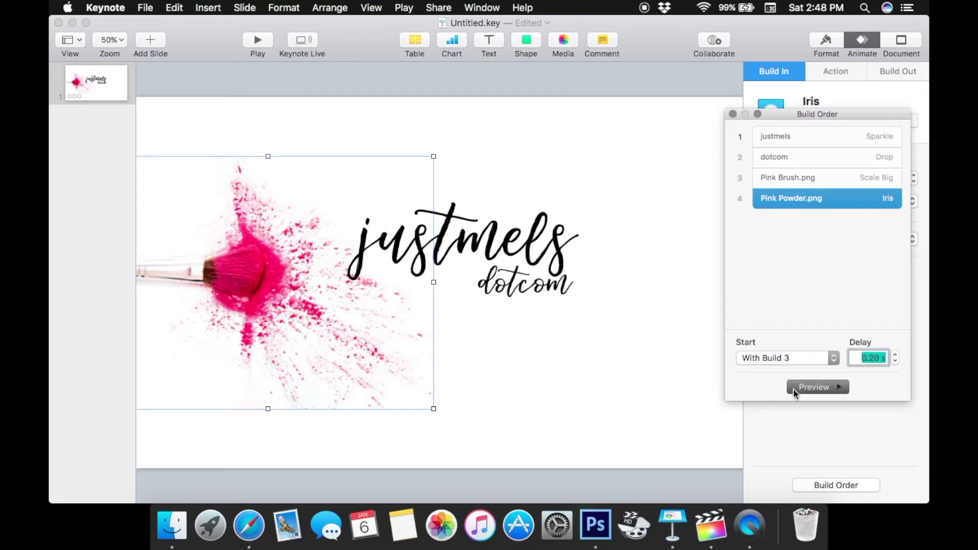
left_click(821, 388)
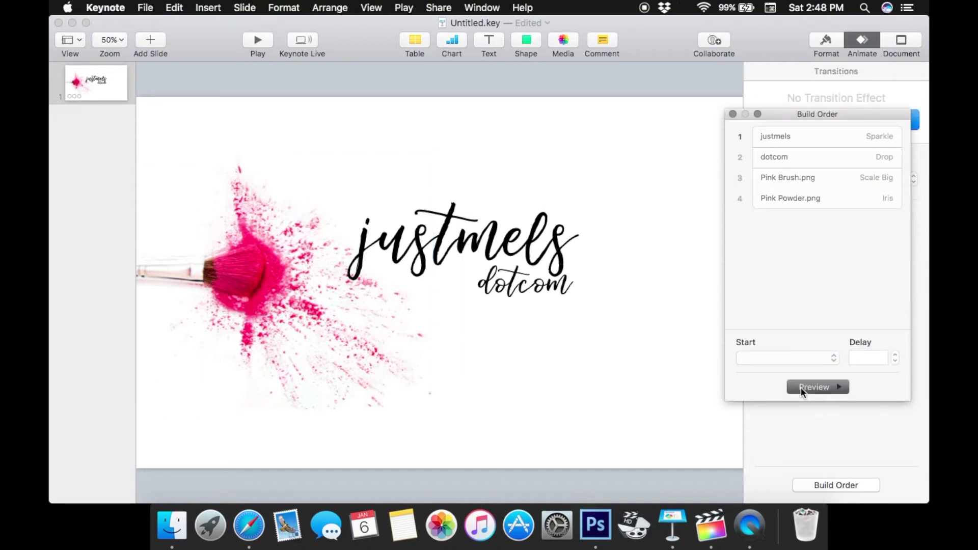
left_click(803, 198)
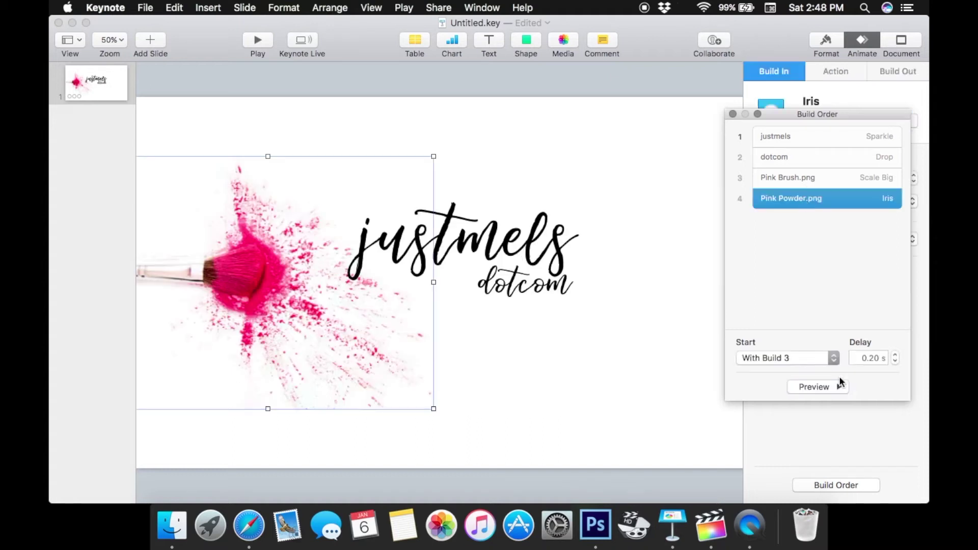
left_click(829, 390)
left_click(732, 114)
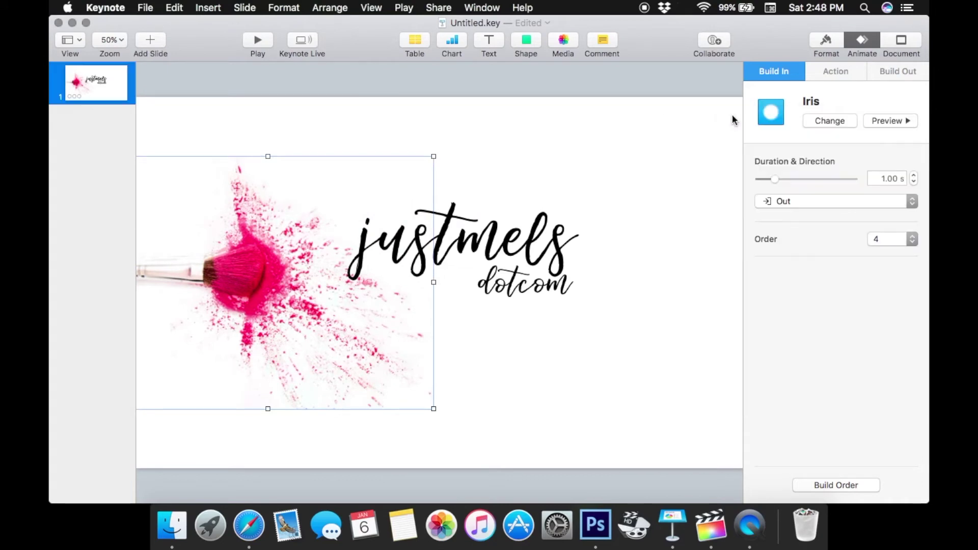
Set up a self-playing QuickTime export in 1080p with 0 seconds before the next slide and 0 seconds before the next build.
left_click(146, 9)
mouse_move(187, 151)
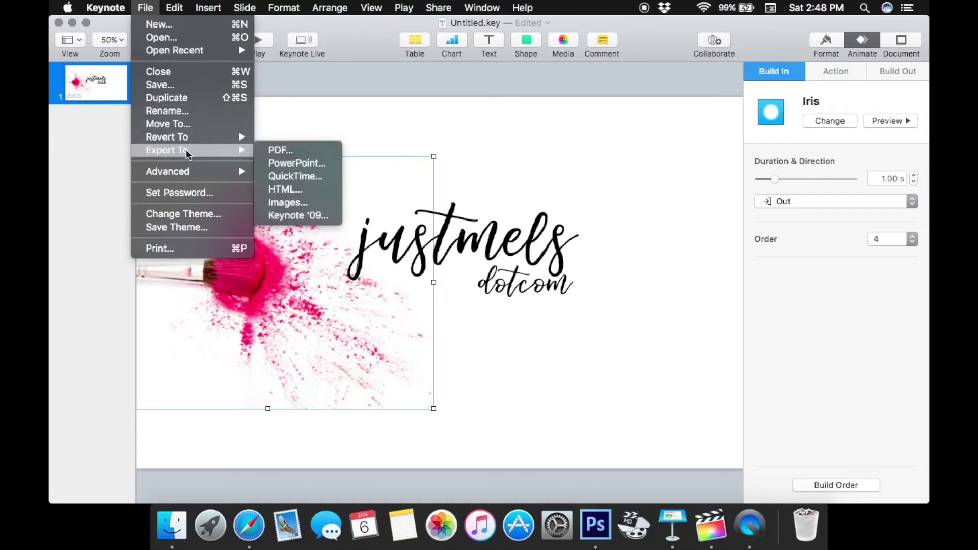
left_click(281, 177)
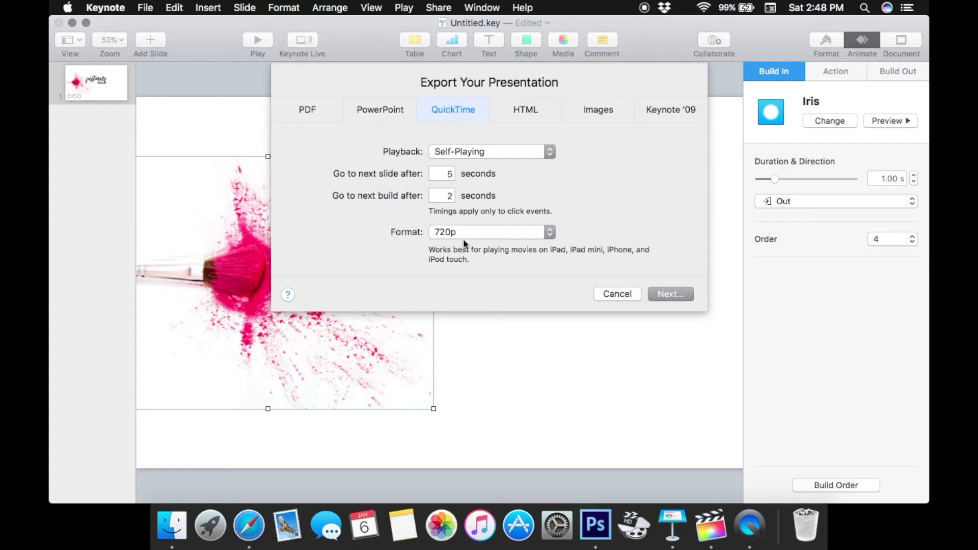
left_click(474, 230)
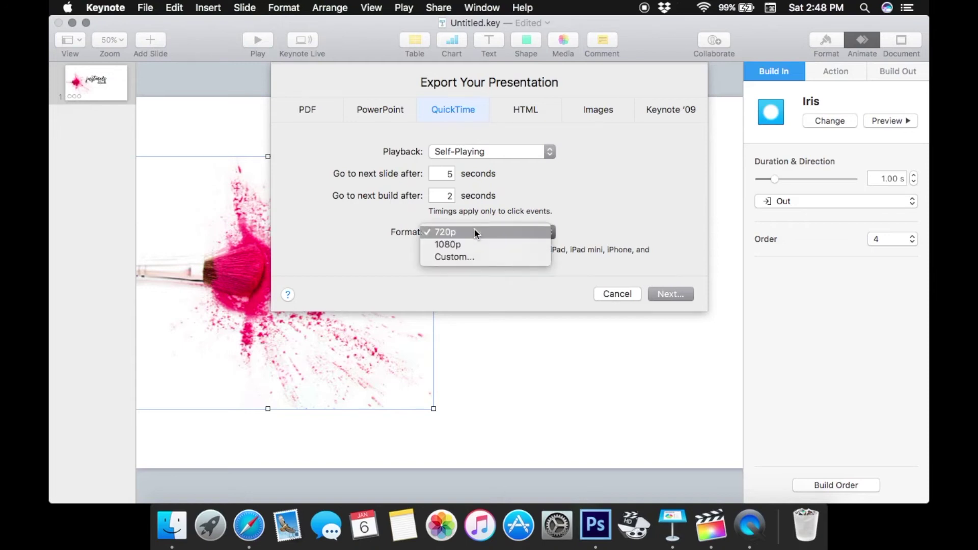
left_click(468, 243)
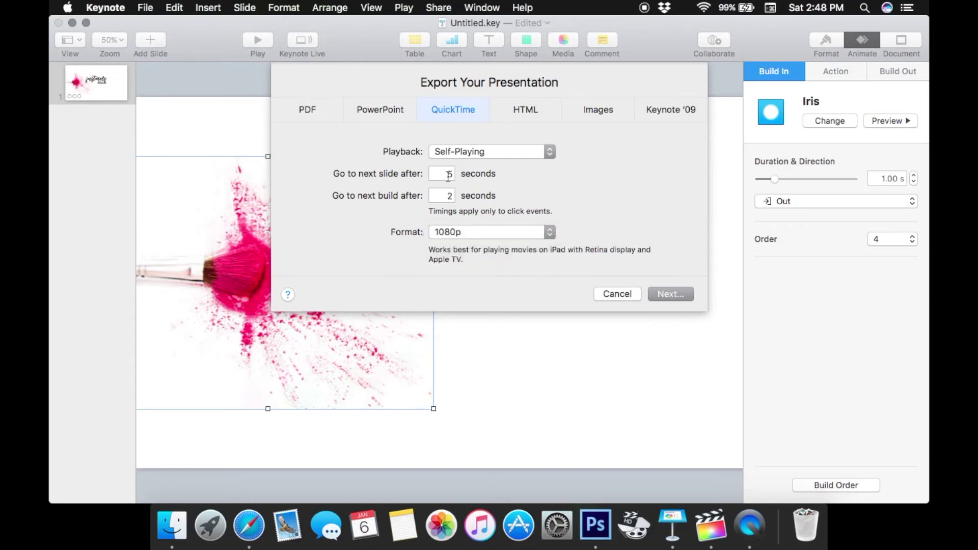
type("0")
key("Tab")
type("0")
left_click(669, 294)
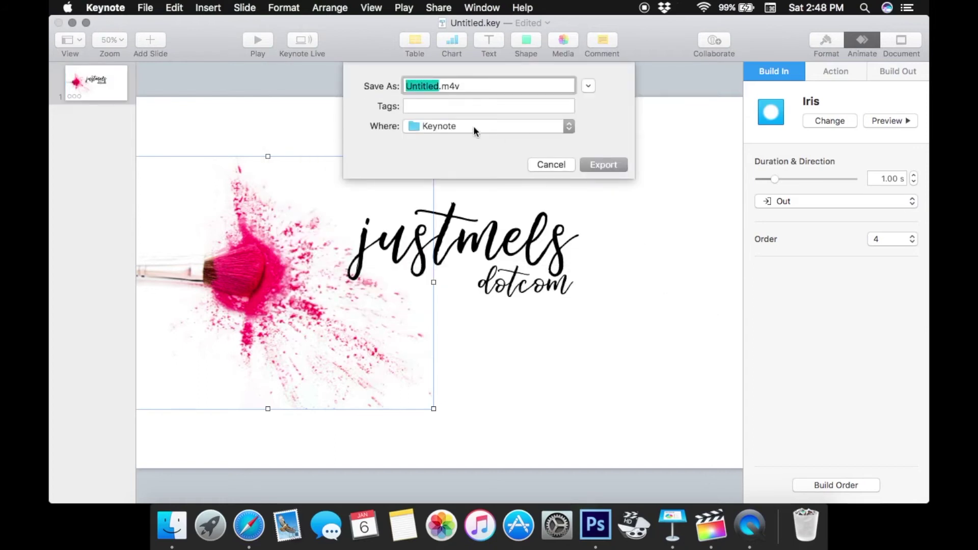
Export the movie as IntroTest.m4v to the Keynote folder.
type("Intro")
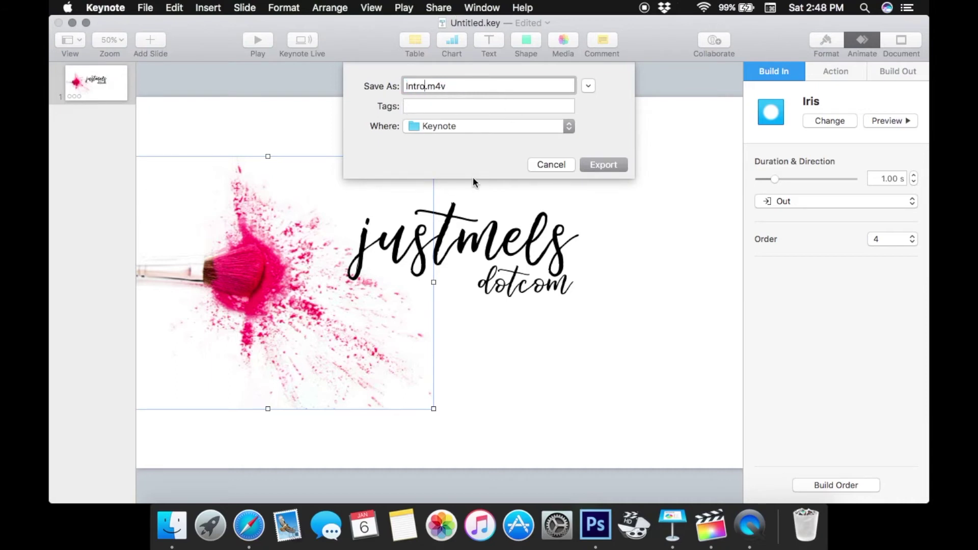
type("Test")
left_click(610, 164)
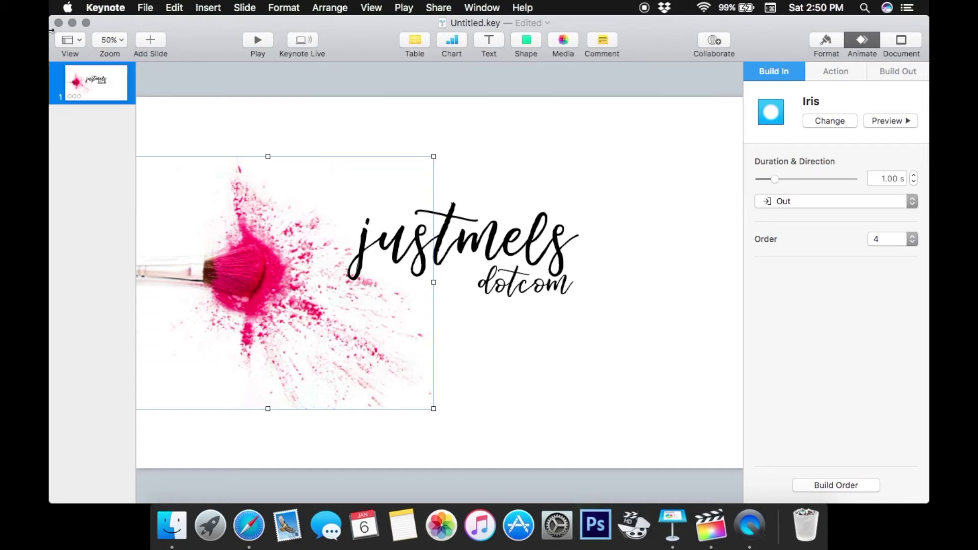
left_click(147, 8)
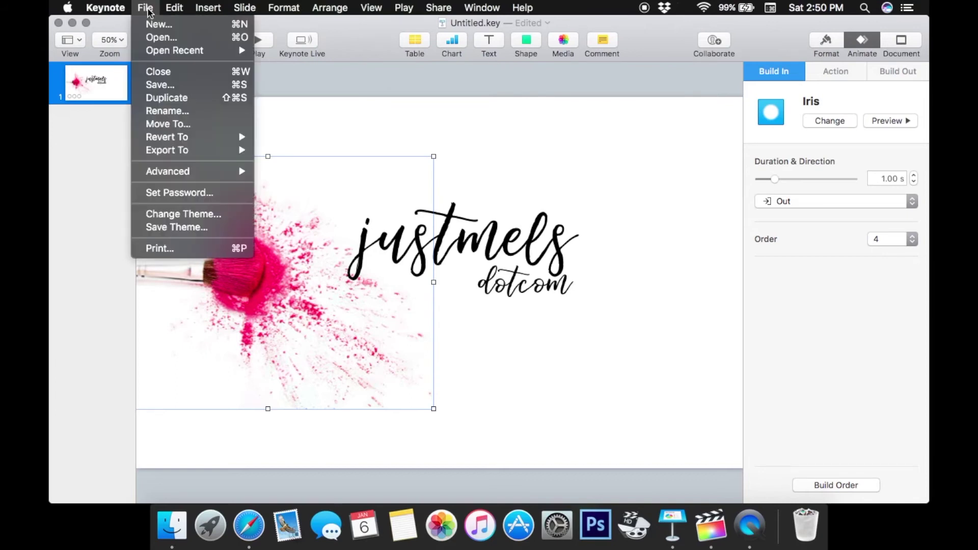
left_click(168, 80)
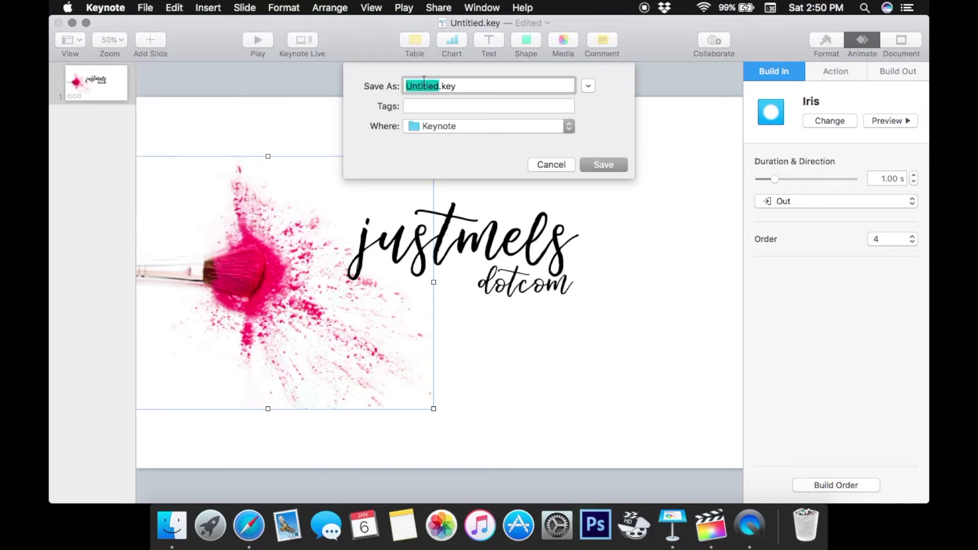
type("Sunday")
key("BackSpace")
key("BackSpace")
key("BackSpace")
key("BackSpace")
key("BackSpace")
key("BackSpace")
type("IntroTest")
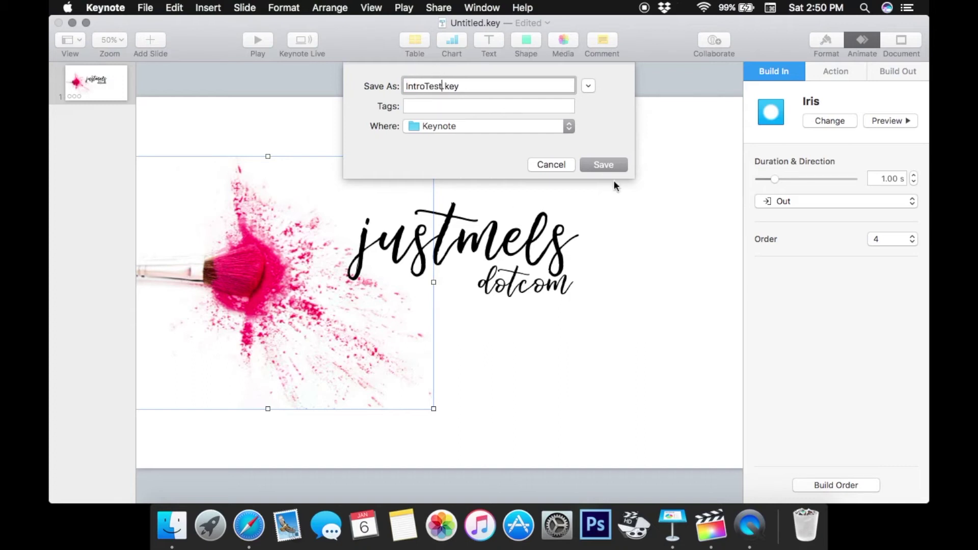
left_click(553, 165)
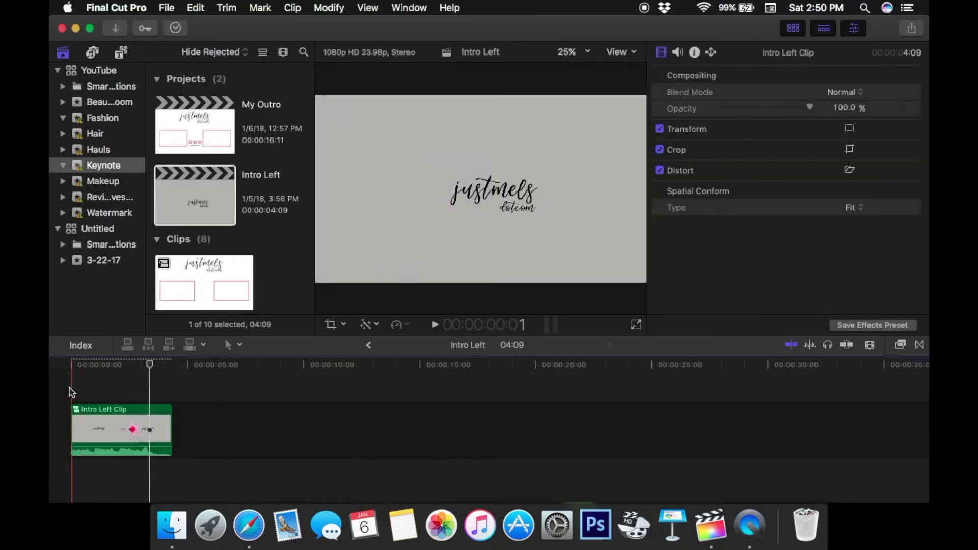
Switch to Final Cut Pro, play part of the existing Intro Left project, and return to its beginning.
left_click(69, 411)
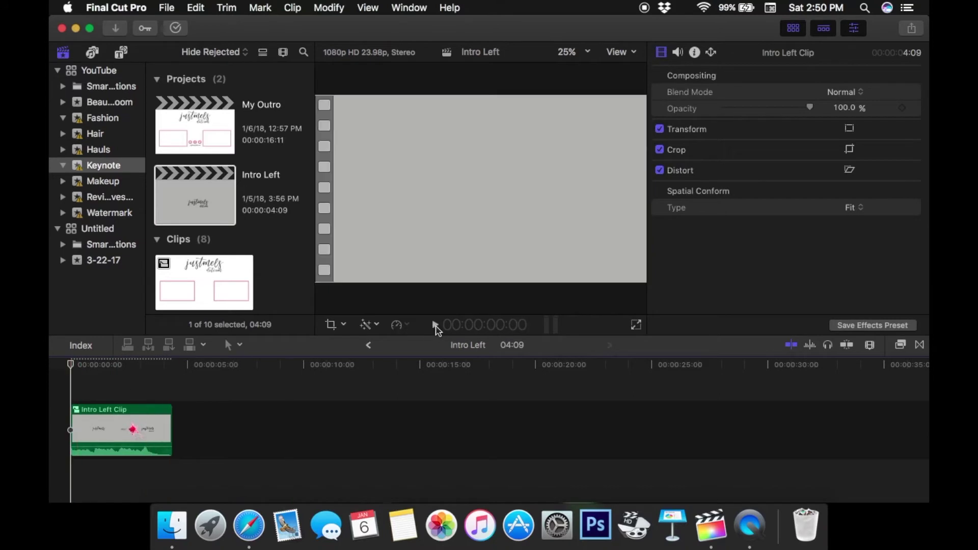
left_click(436, 325)
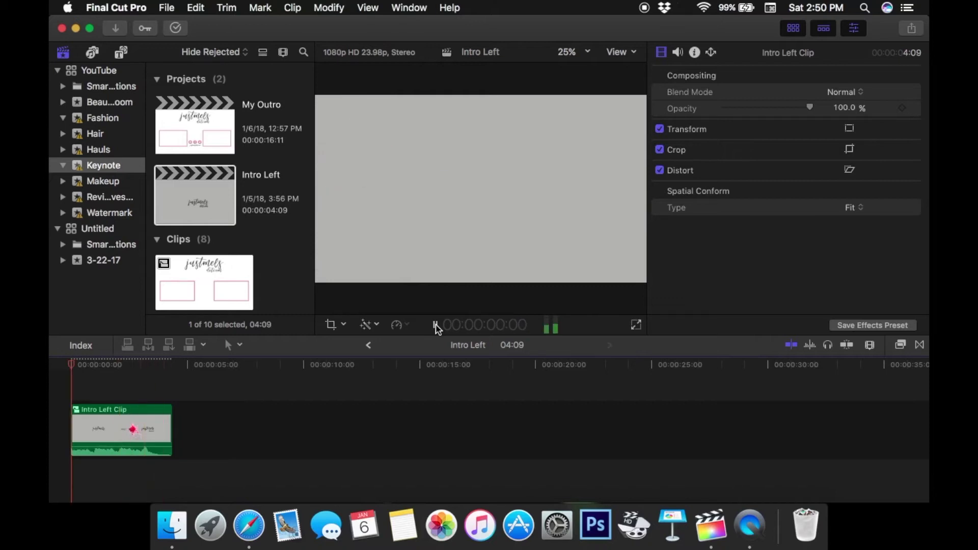
left_click(437, 325)
left_click(65, 394)
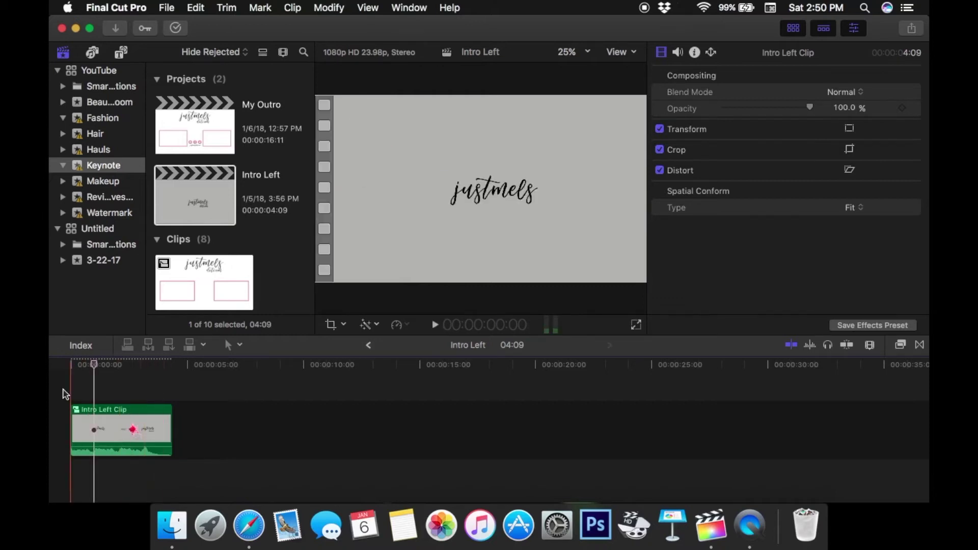
Create a new project named Intro Test in the Keynote event.
left_click(166, 10)
mouse_move(230, 26)
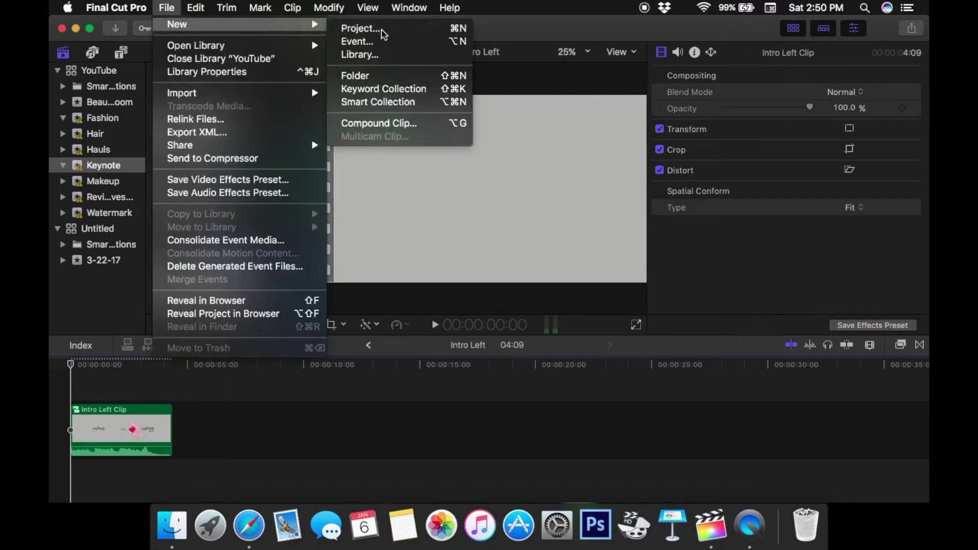
left_click(383, 32)
type("Intro Test")
left_click(685, 267)
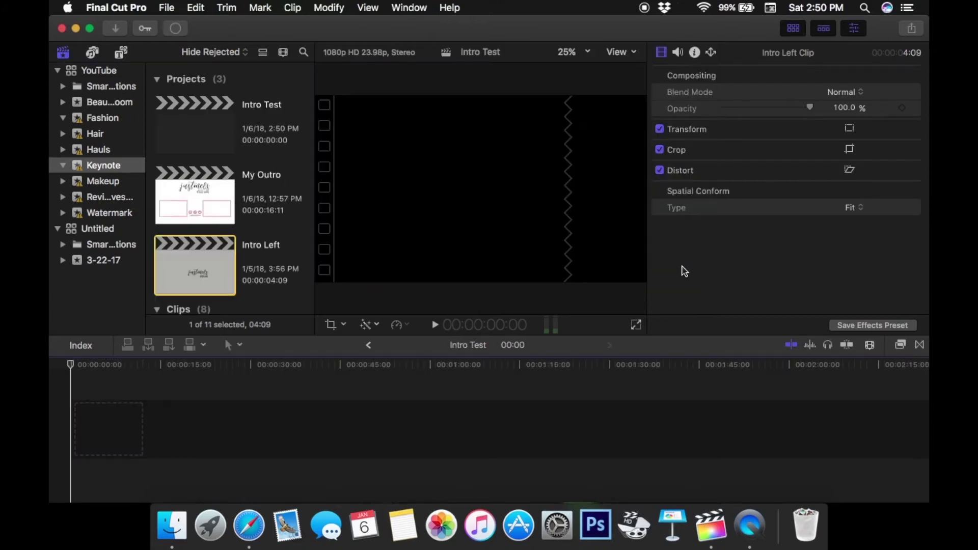
Find the Pink Brush Left Outro clip among the event's clips and add it to the start of the Intro Test timeline.
left_click(201, 109)
scroll(250, 219, "down", 3)
scroll(249, 219, "down", 8)
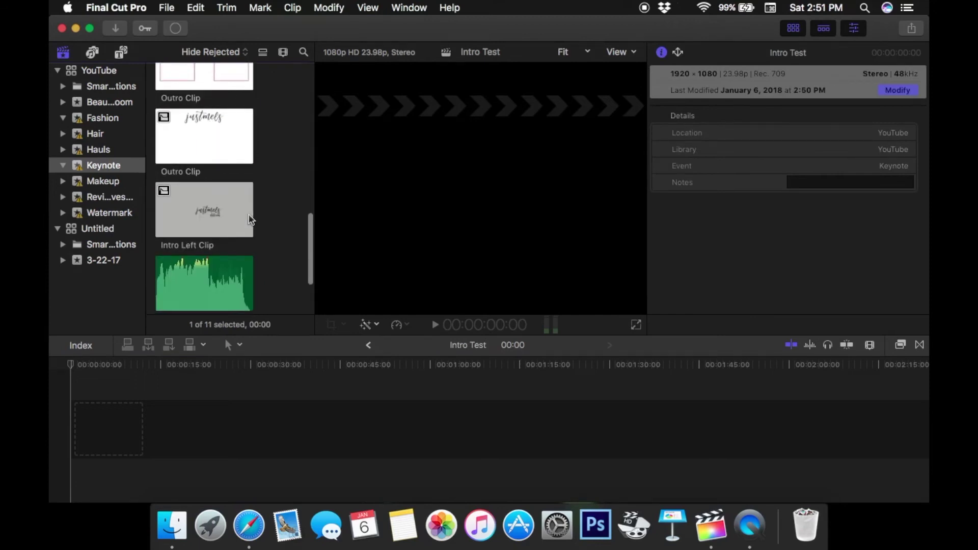
left_click(200, 221)
scroll(264, 274, "down", 3)
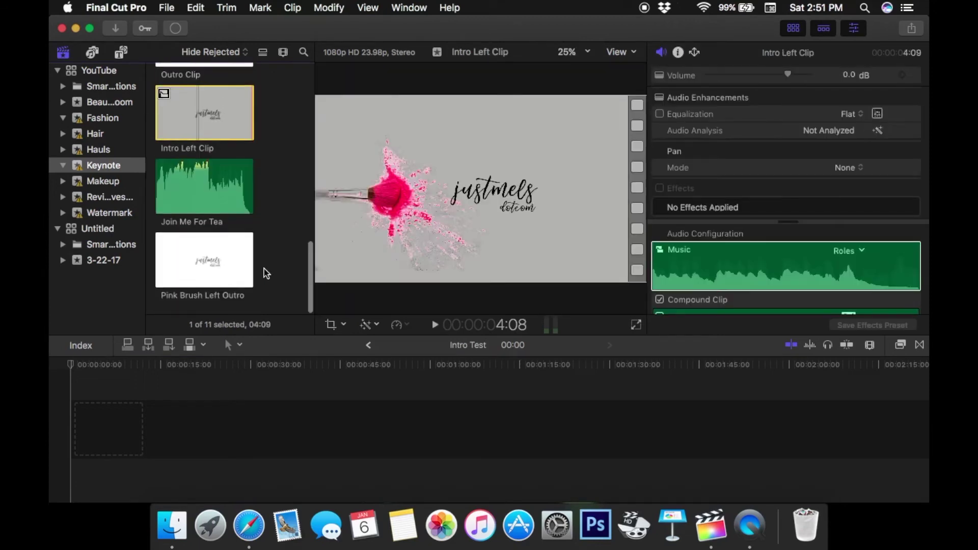
left_click(203, 260)
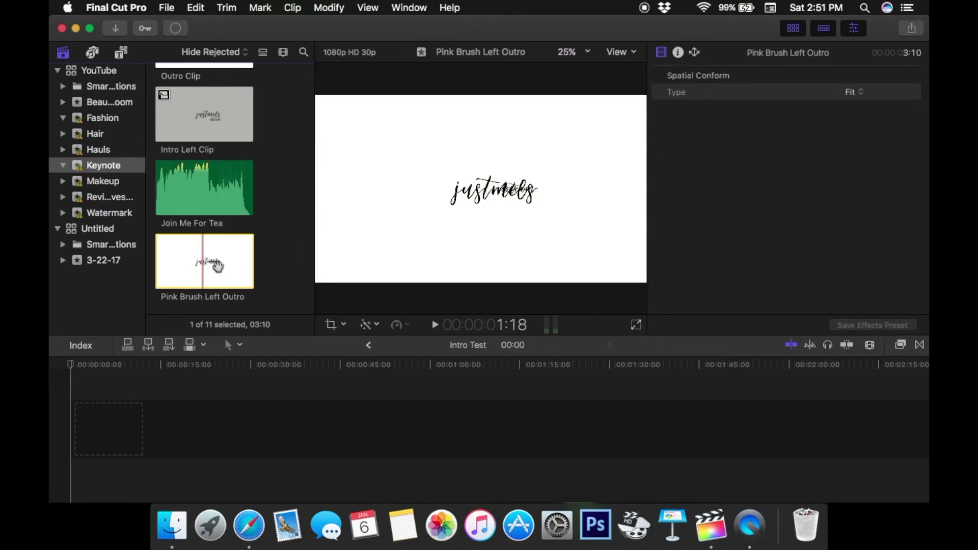
left_click_drag(218, 266, 84, 432)
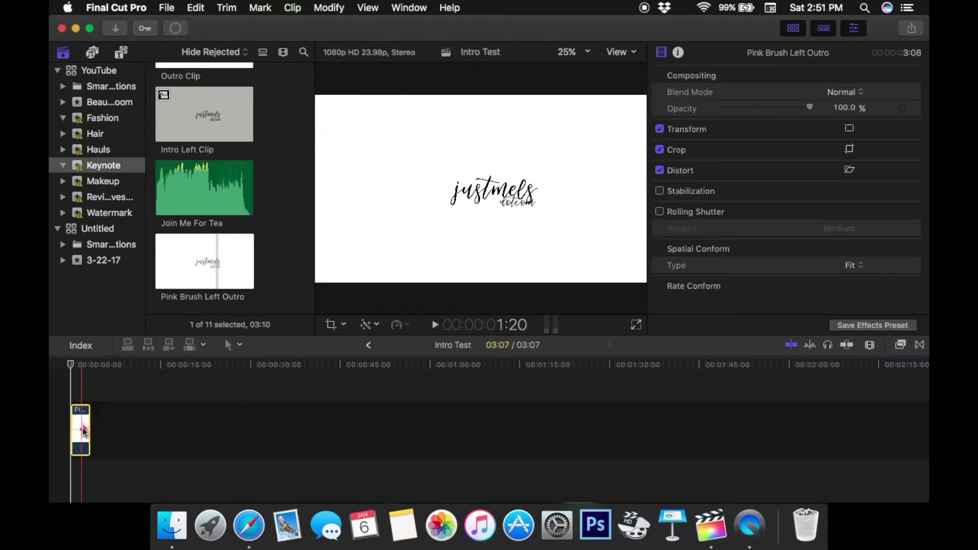
Search all installed video and audio effects for "key".
scroll(84, 432, "up", 10)
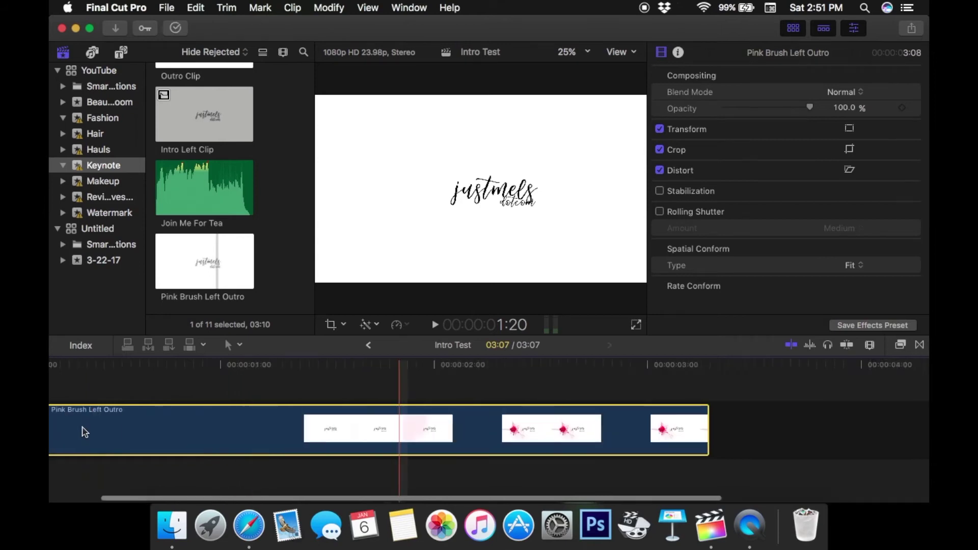
key("Home")
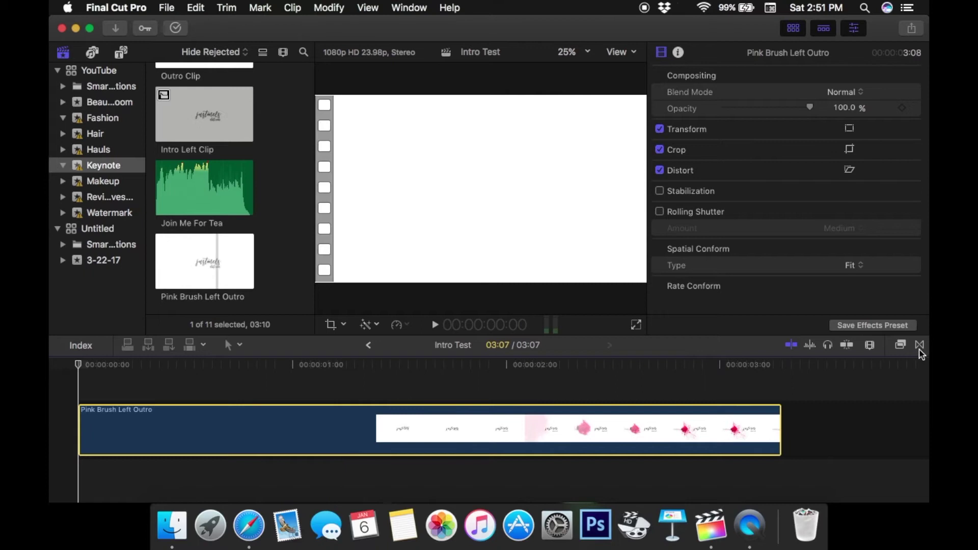
left_click(900, 345)
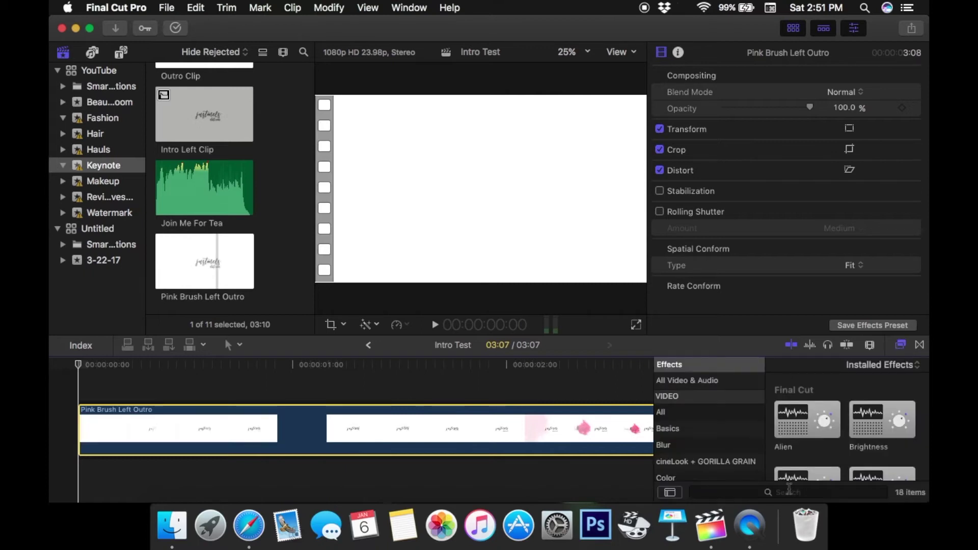
left_click(820, 496)
type("key")
scroll(722, 400, "up", 3)
left_click(699, 383)
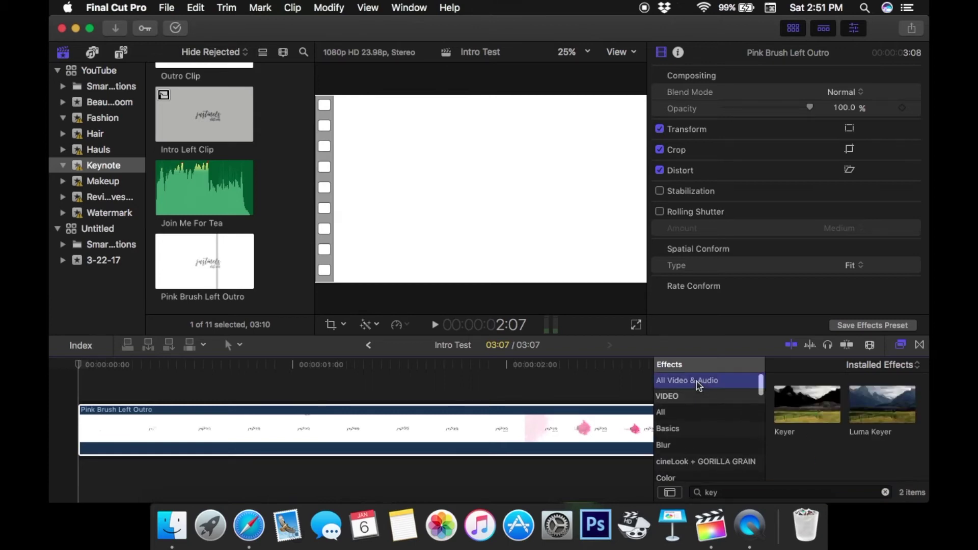
Apply the Keyer effect to the Pink Brush Left Outro clip and close the effects collection.
left_click(797, 413)
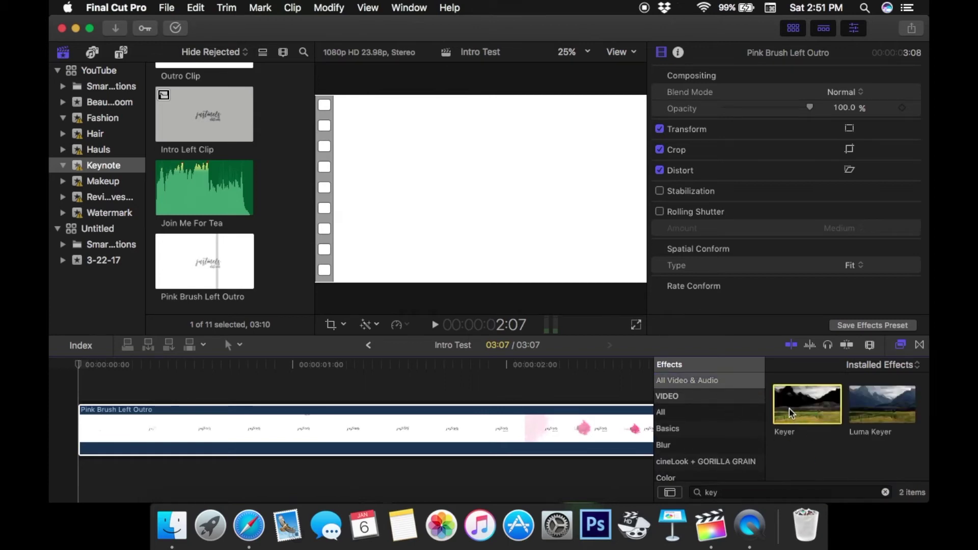
left_click(472, 451)
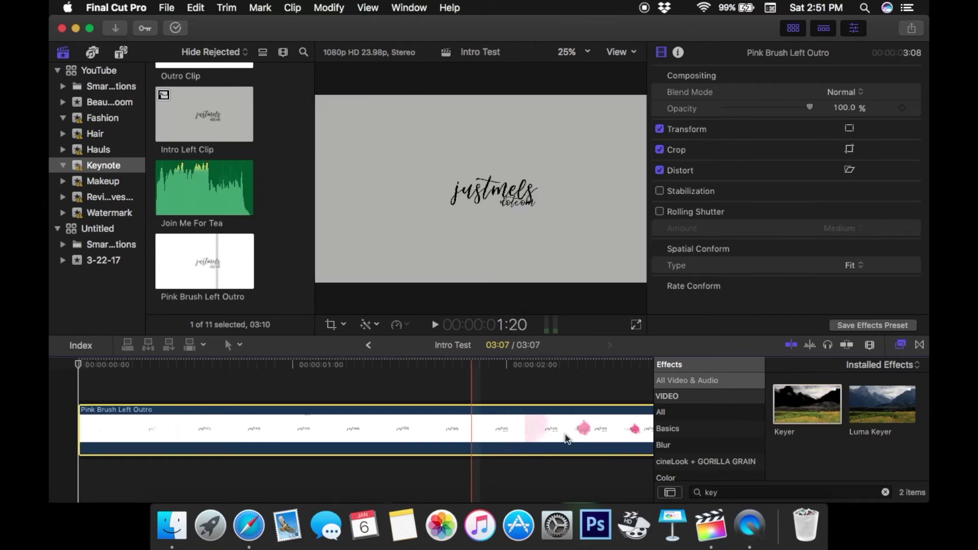
left_click(567, 439)
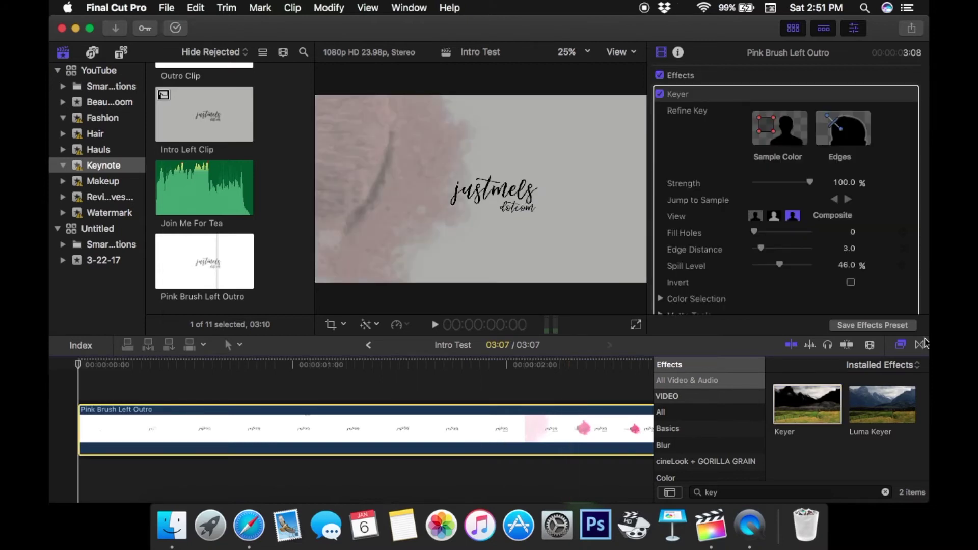
left_click(901, 345)
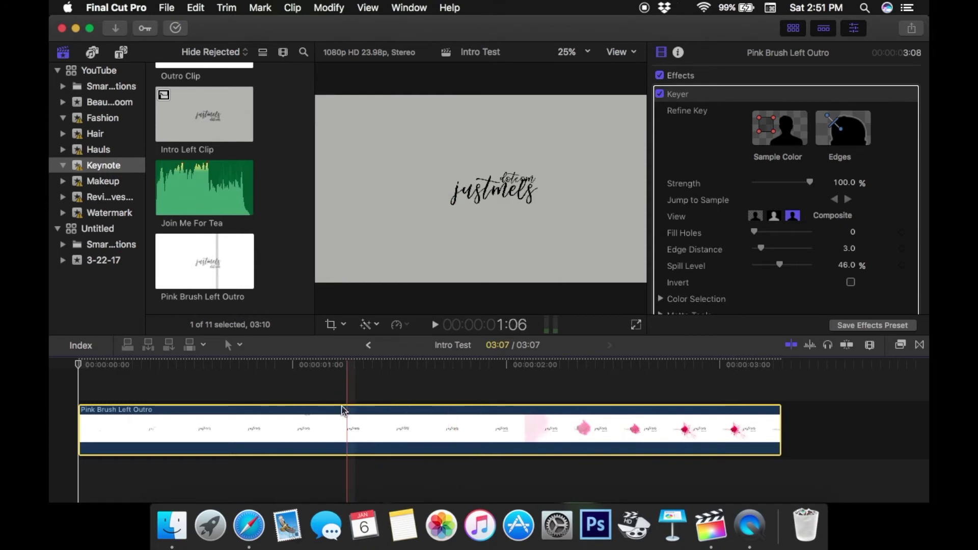
At 2:16, set the Keyer's color selection graph to Manual and shift the chroma range from magenta toward blue and cyan to restore the brush's pink.
left_click(655, 405)
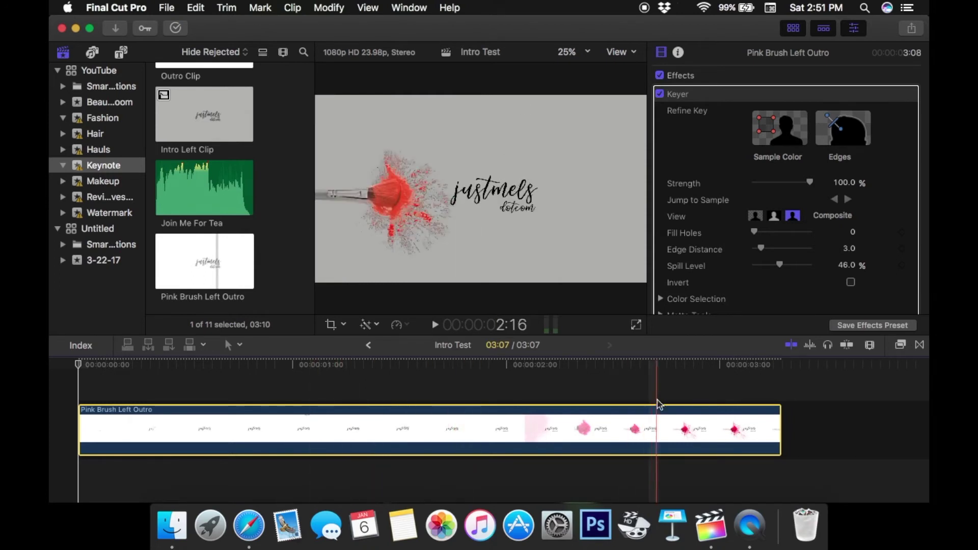
left_click(657, 396)
left_click(402, 192)
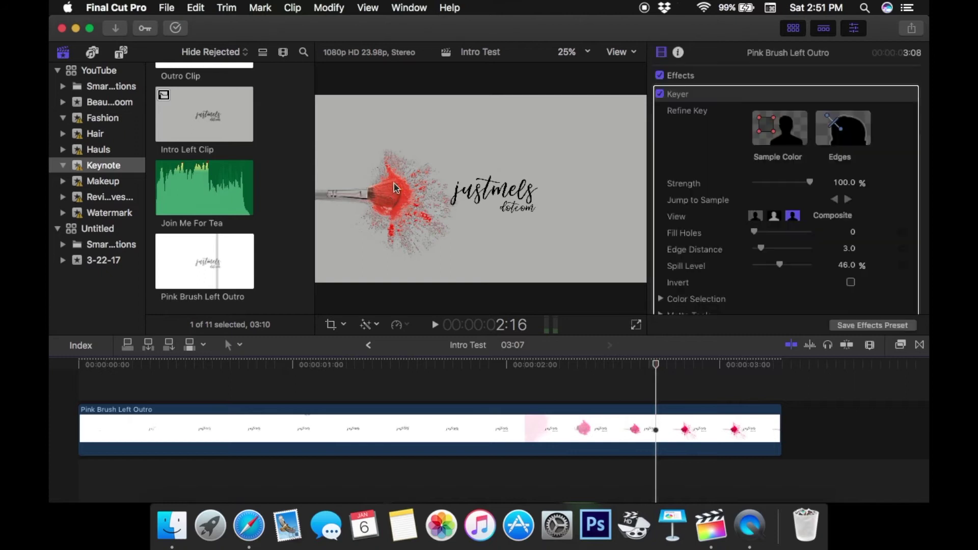
scroll(771, 247, "down", 5)
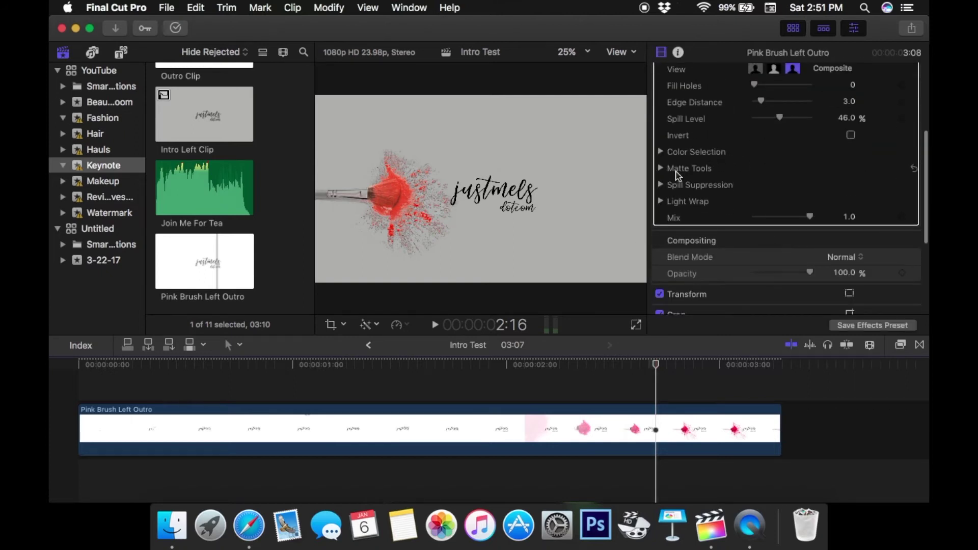
left_click(661, 155)
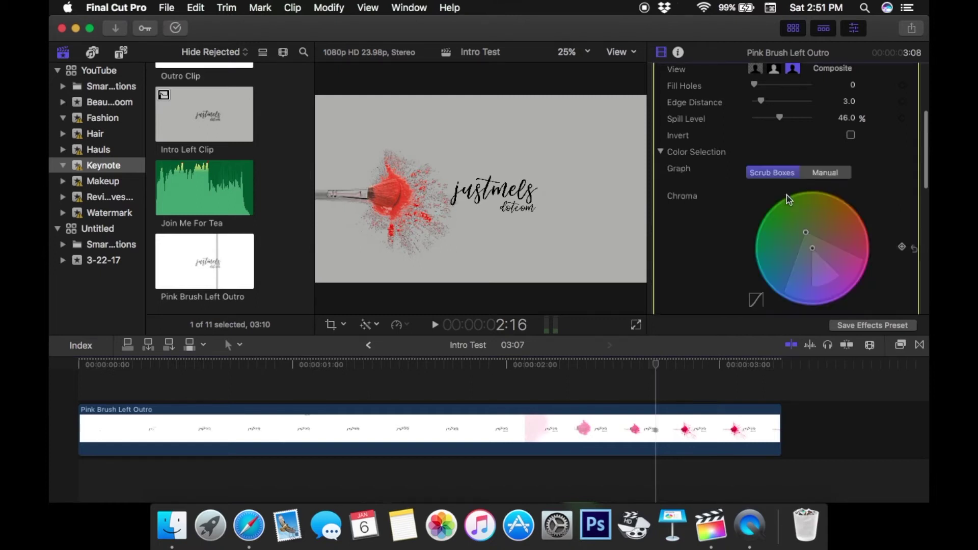
scroll(827, 256, "down", 2)
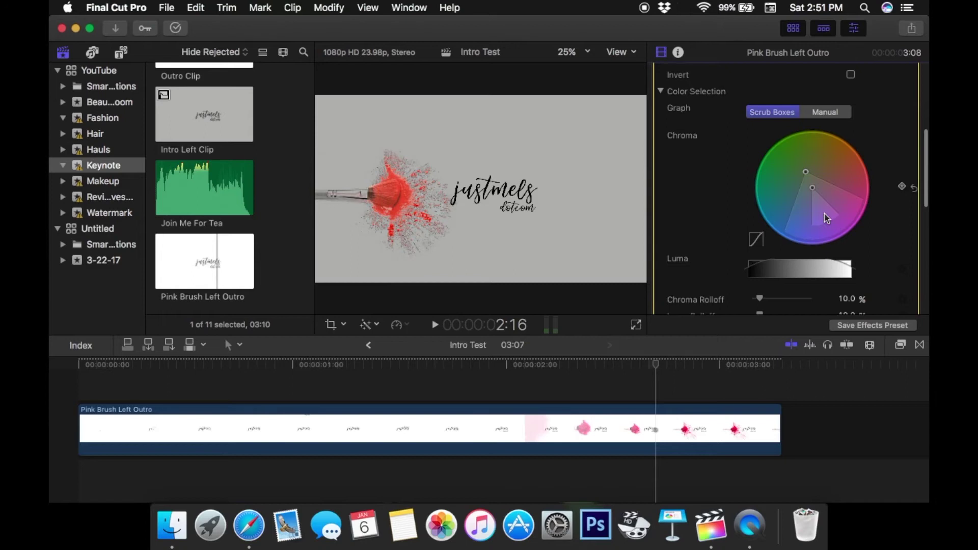
left_click(821, 114)
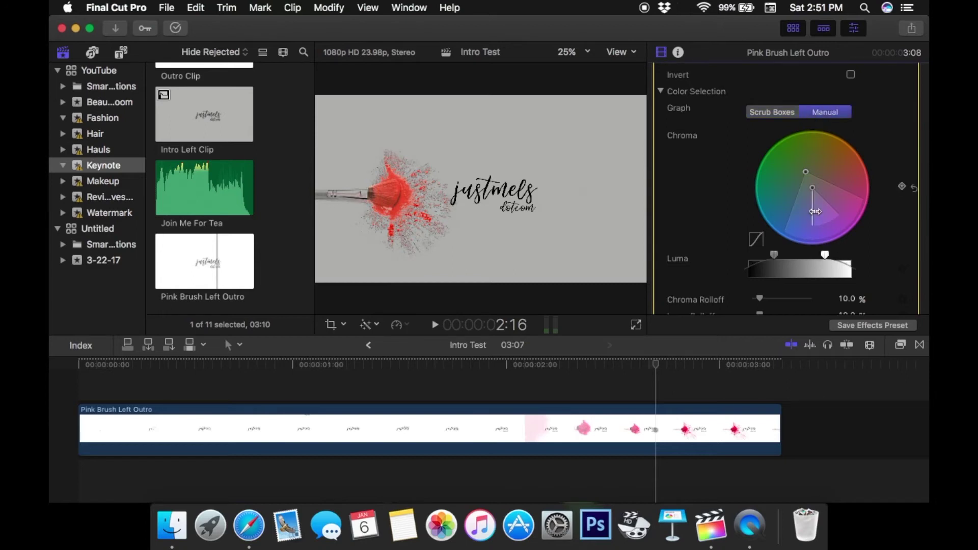
mouse_move(799, 223)
left_mouse_down()
mouse_move(788, 215)
mouse_move(825, 178)
left_mouse_up()
mouse_move(842, 210)
left_mouse_down()
mouse_move(818, 232)
mouse_move(795, 224)
mouse_move(784, 180)
left_mouse_up()
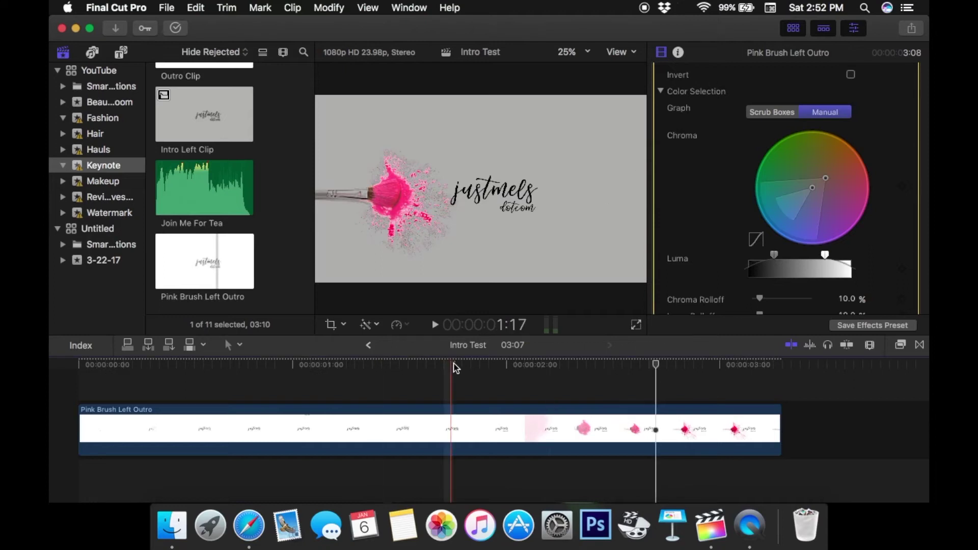
Play the keyed Intro Test project from its beginning.
left_click(66, 391)
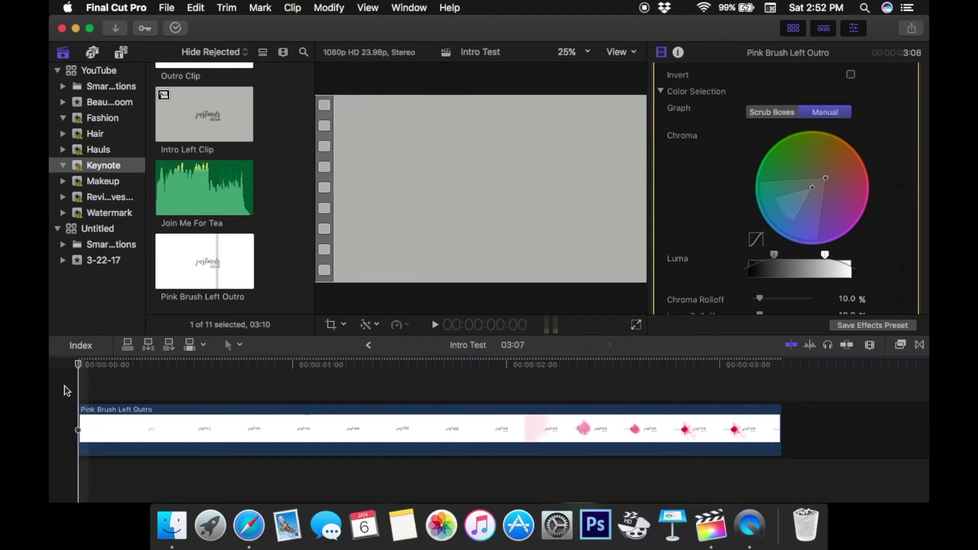
left_click(436, 326)
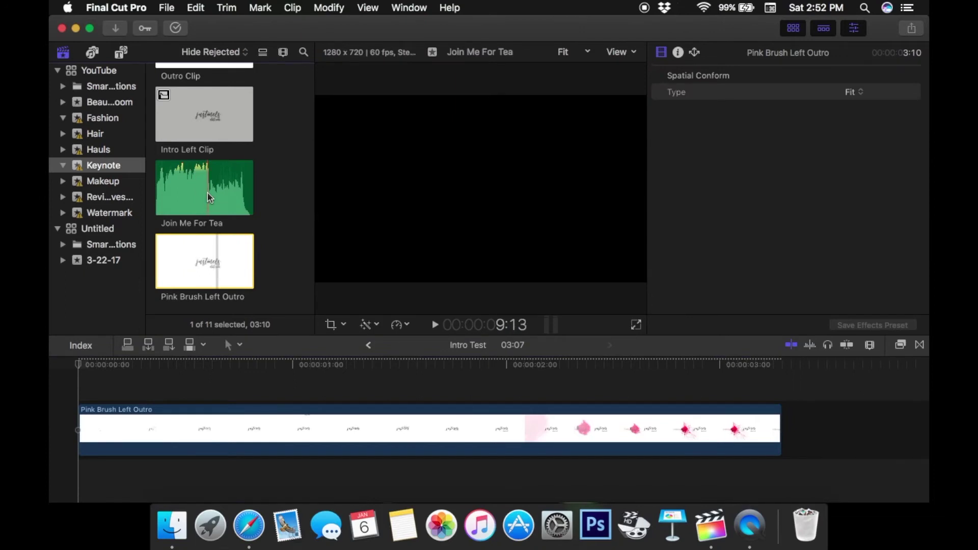
scroll(210, 197, "down", 1)
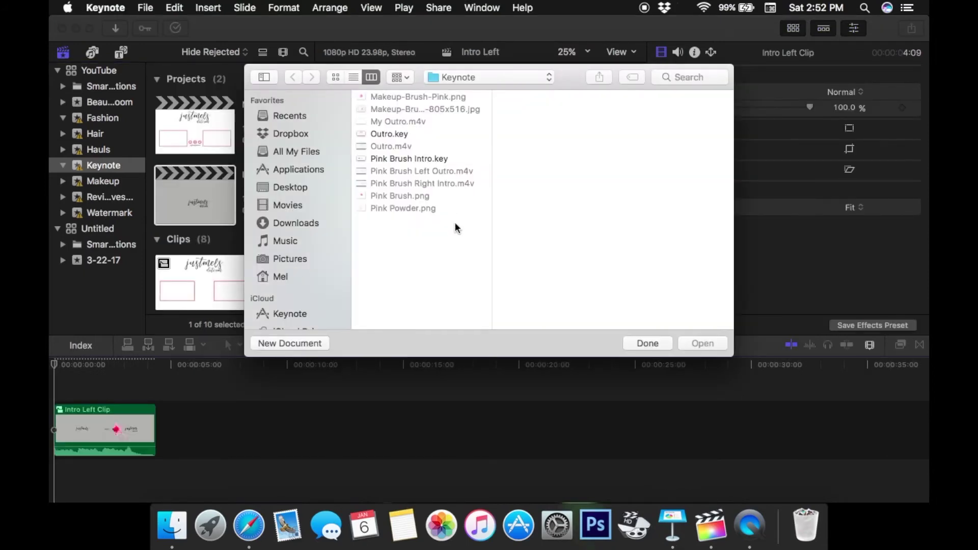
Switch to Keynote, create a wide presentation with the White theme, and delete the title and subtitle placeholders.
left_click(307, 340)
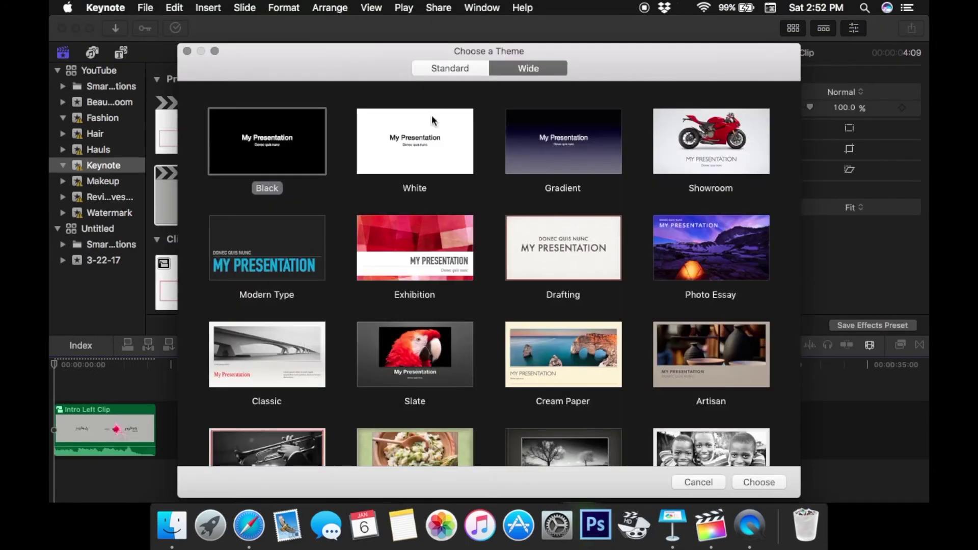
left_click(439, 139)
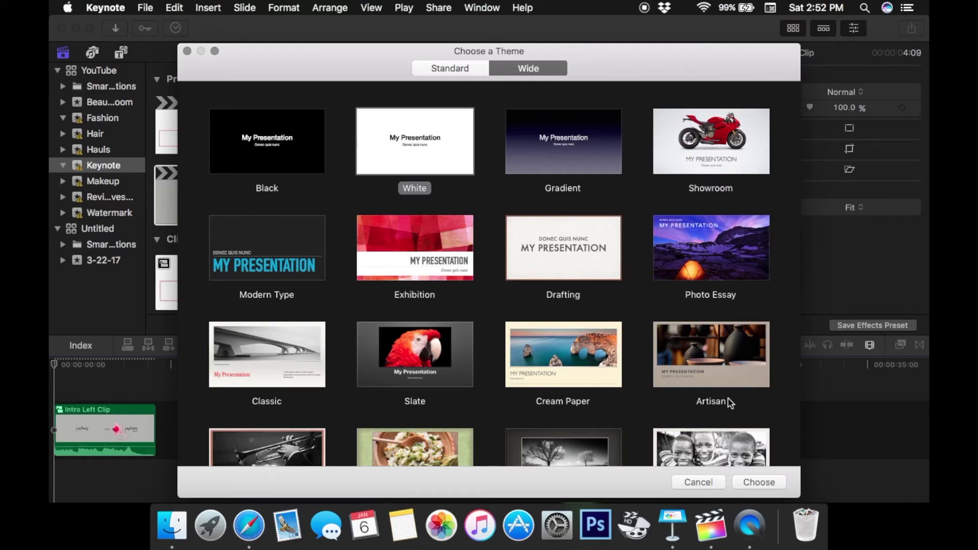
left_click(759, 482)
left_click(527, 334)
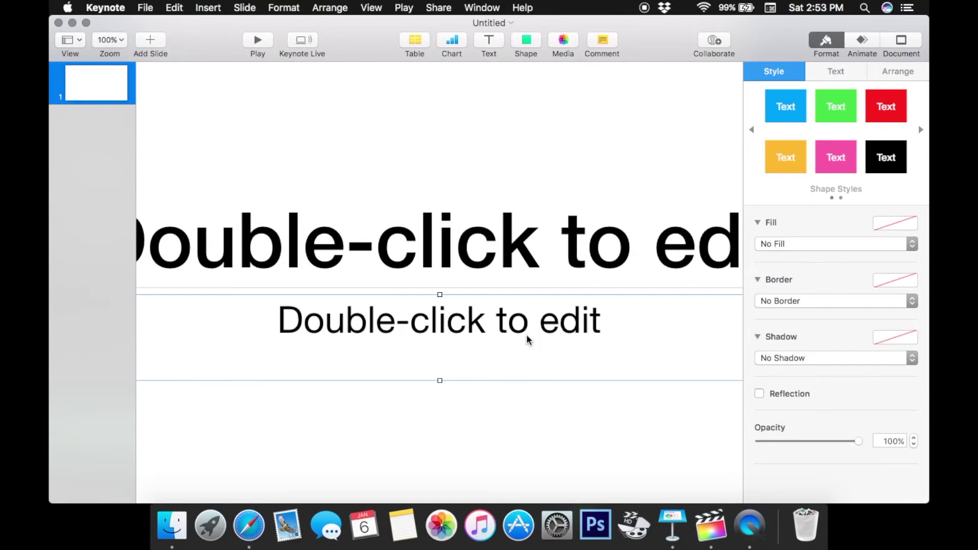
key("Delete")
left_click(506, 258)
key("Delete")
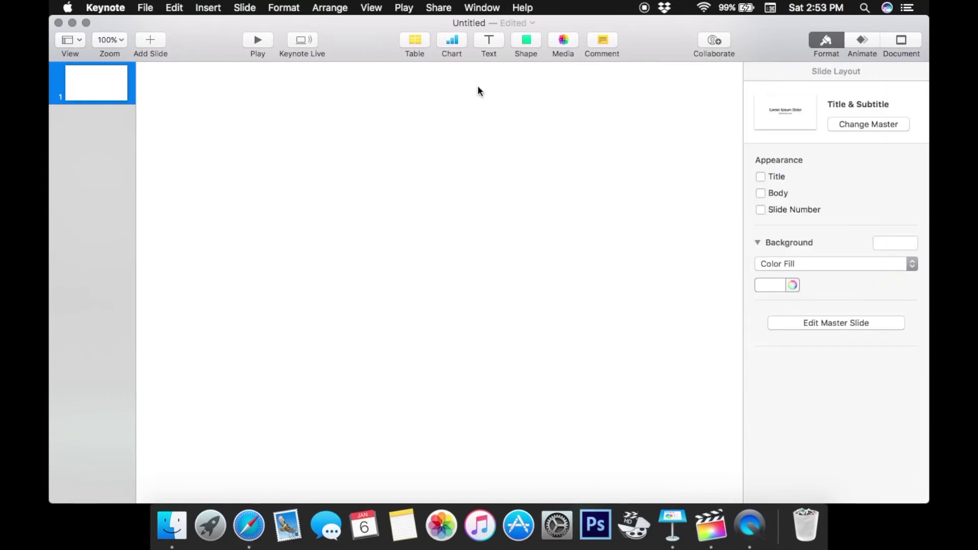
Add a text box reading "justmels" in the Loveline font at 250 pt.
left_click(489, 41)
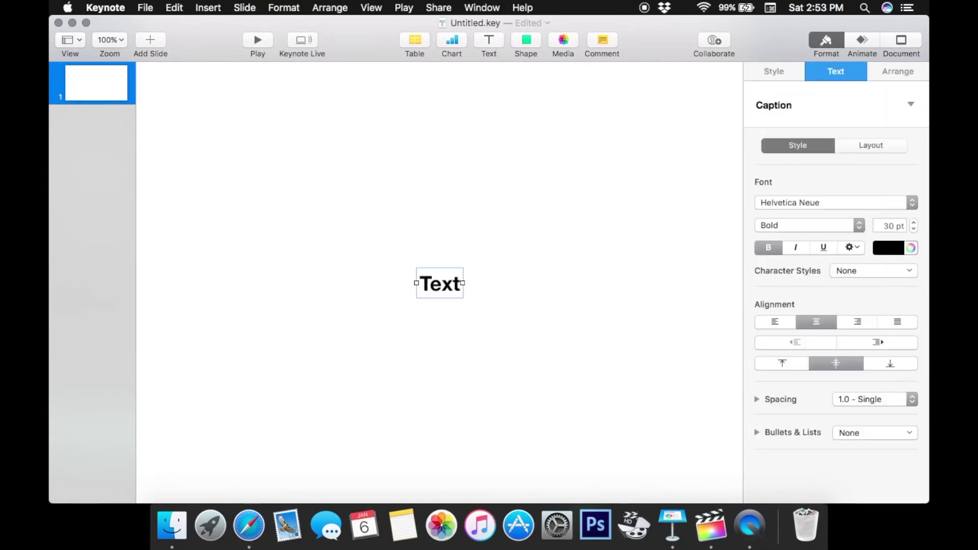
type("justmels")
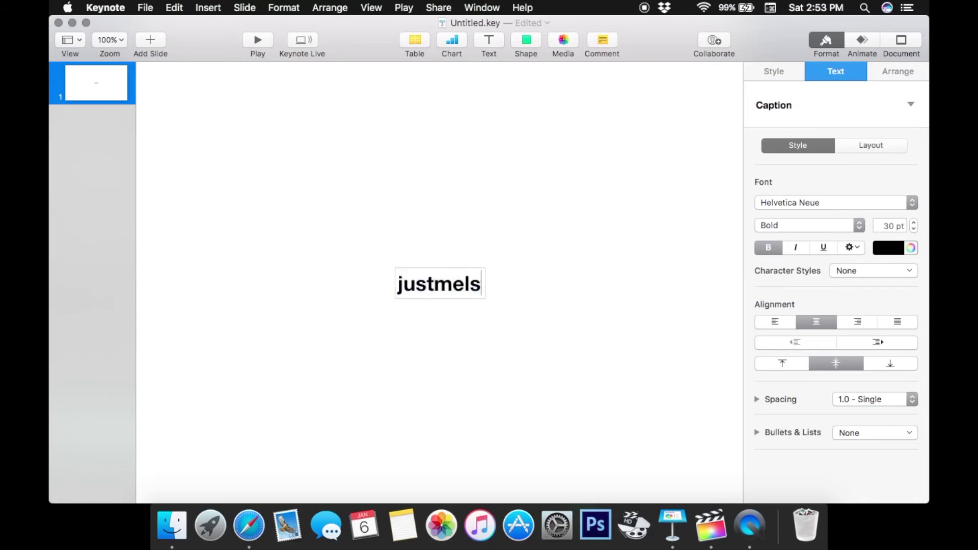
left_click_drag(480, 284, 399, 288)
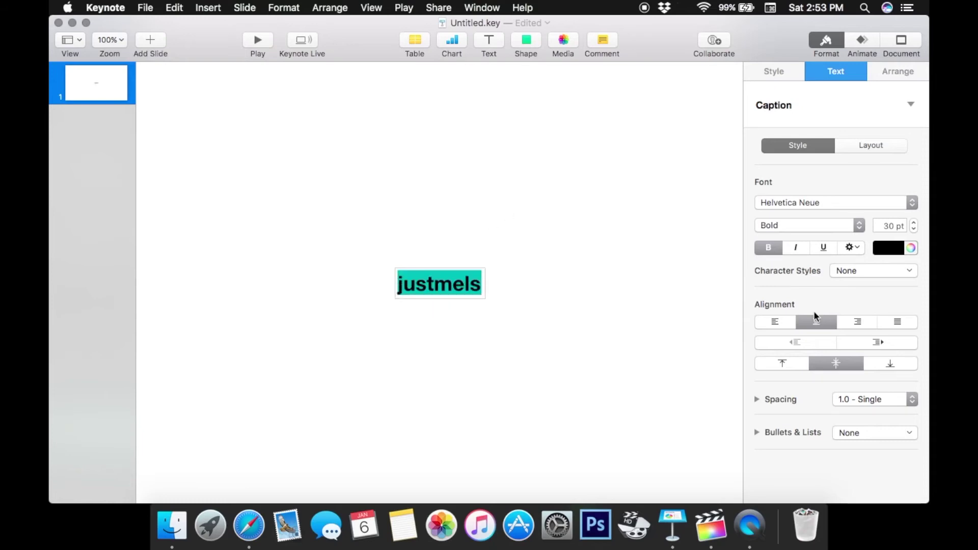
left_click(832, 202)
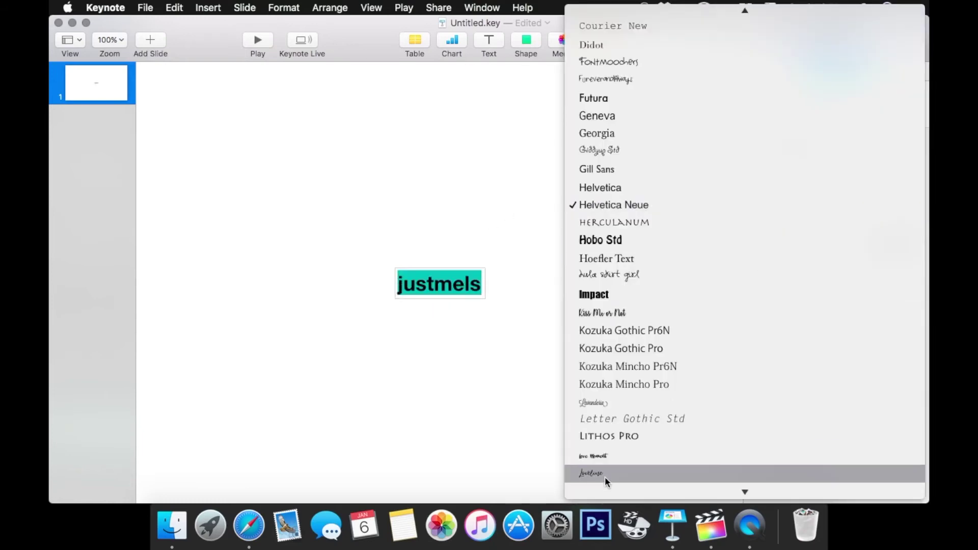
left_click(605, 476)
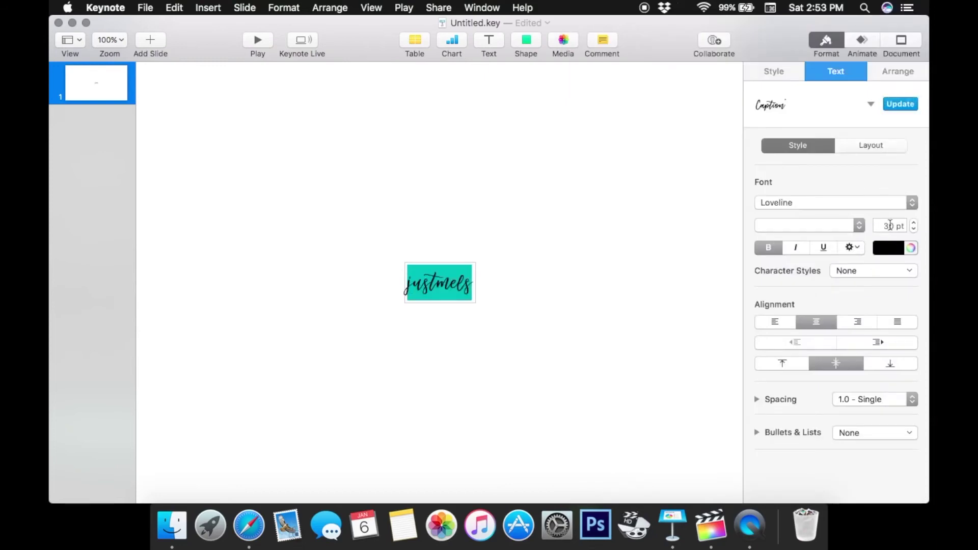
left_click_drag(887, 226, 858, 228)
type("25")
key("Return")
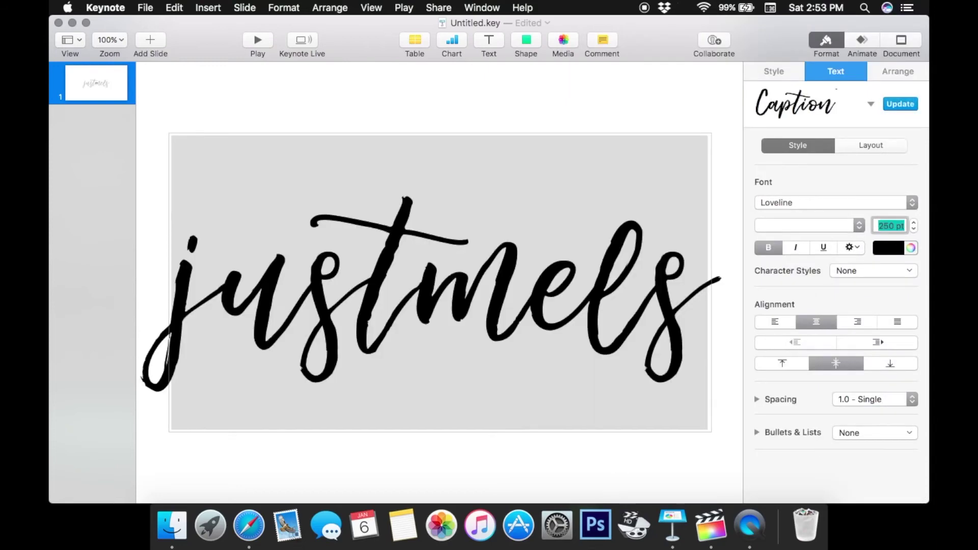
Reduce the justmels text to 200 pt and move it to the upper middle of the slide.
left_click(125, 44)
left_click(116, 71)
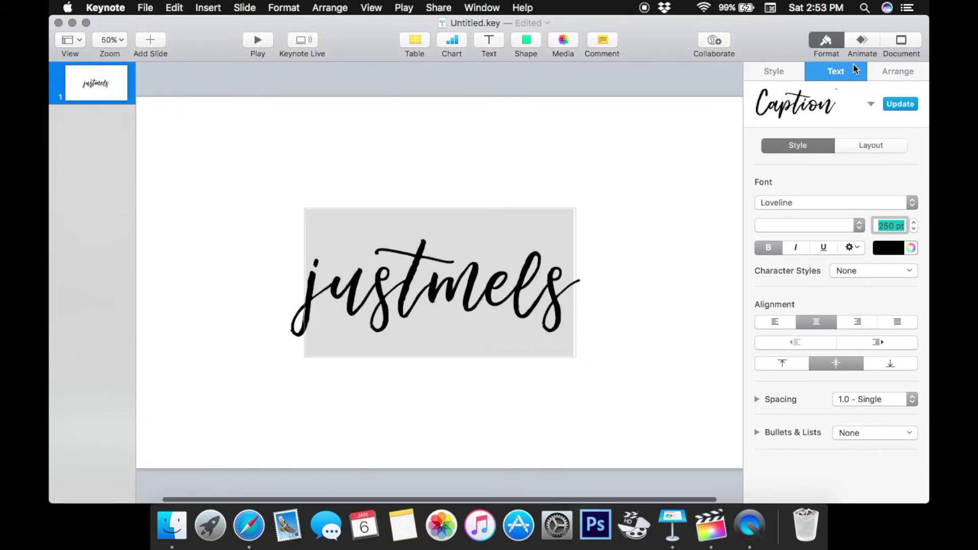
type("200")
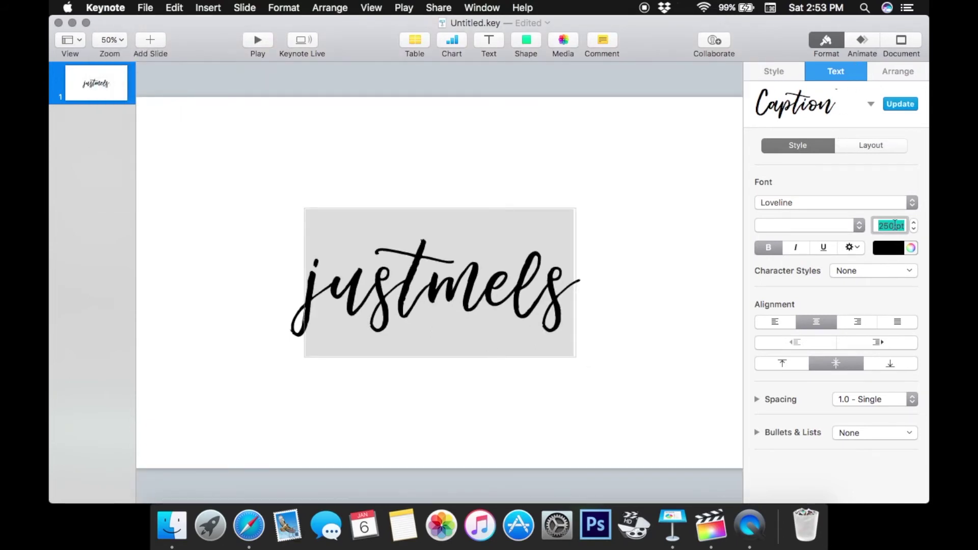
key("Return")
left_click_drag(475, 301, 484, 177)
Add a second text box reading "dotcom" in the Loveline font at 75 pt.
left_click(489, 40)
type("dotcom")
key("cmd+a")
left_click(782, 202)
double_click(889, 225)
type("75")
key("Return")
Move the dotcom text under the right end of justmels and set its size to 100 pt.
left_click_drag(435, 294, 530, 211)
type("100")
key("Return")
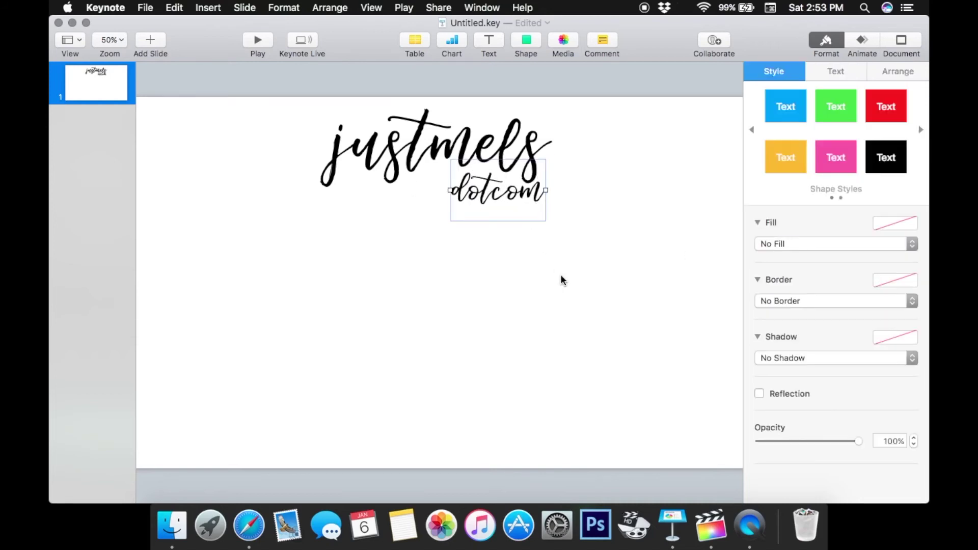
left_click(562, 276)
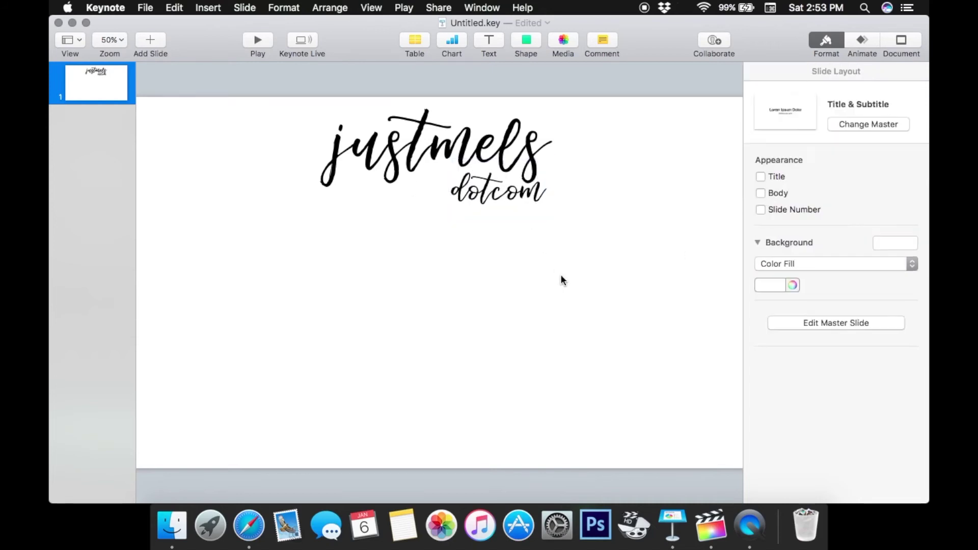
Add a Sparkle build-in effect to the justmels text.
left_click(478, 151)
left_click(841, 71)
left_click(787, 70)
left_click(865, 43)
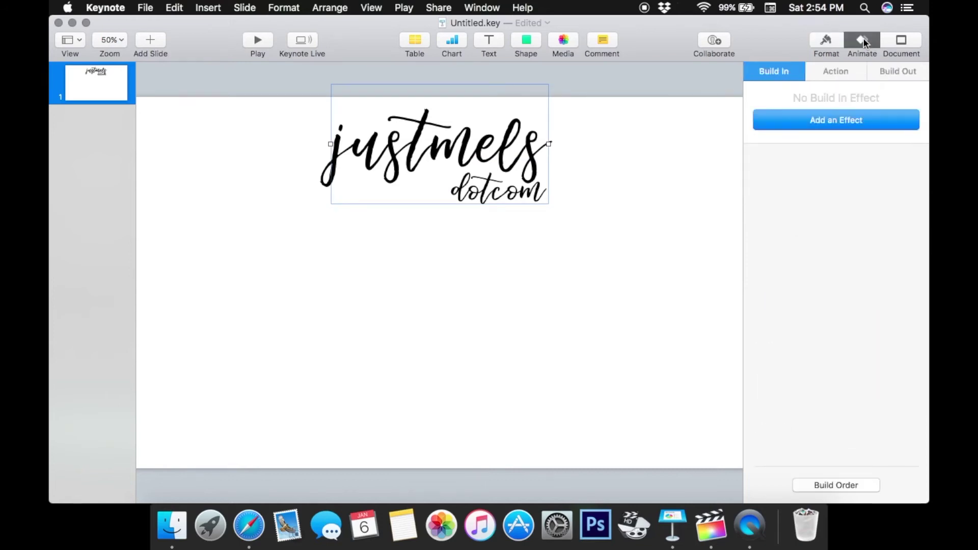
left_click(840, 118)
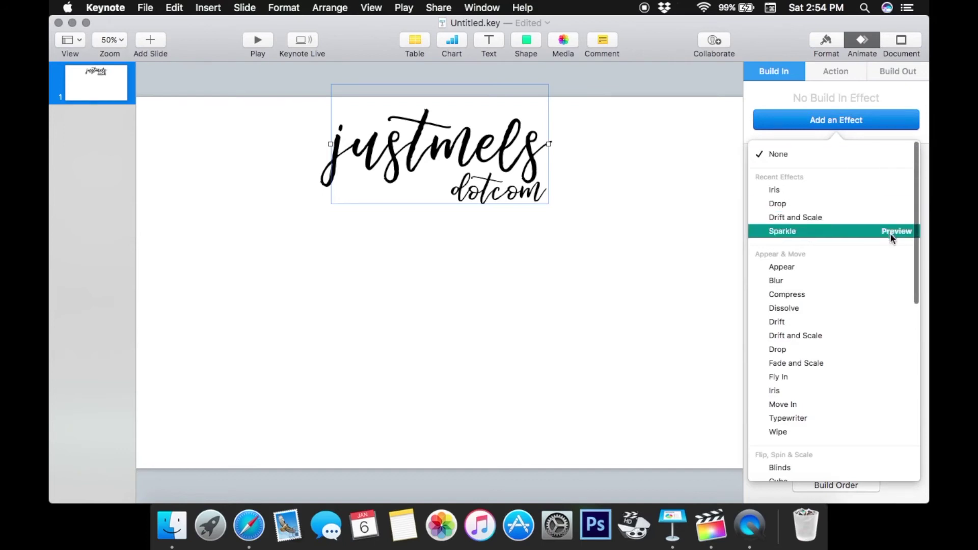
left_click(788, 231)
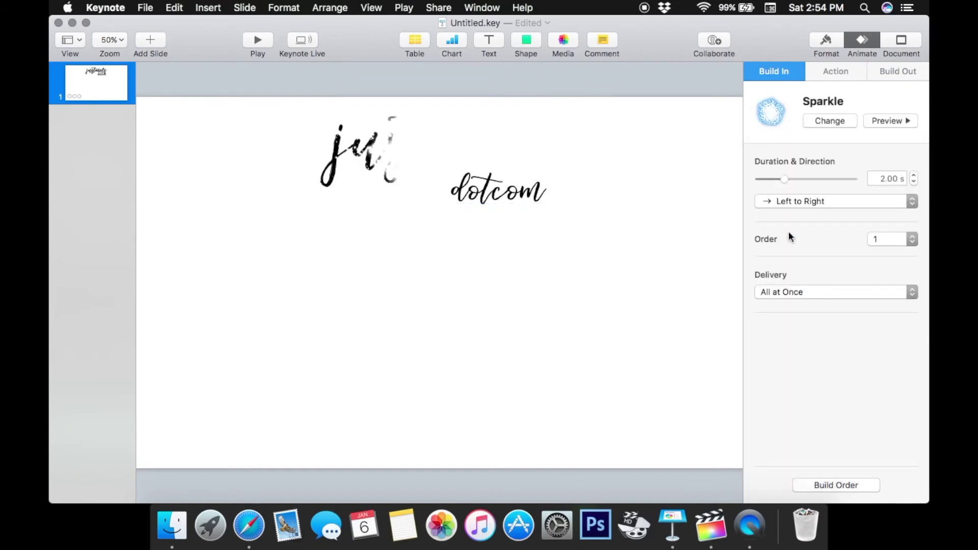
Add a Drop build-in effect to the dotcom text.
left_click(519, 205)
left_click(812, 115)
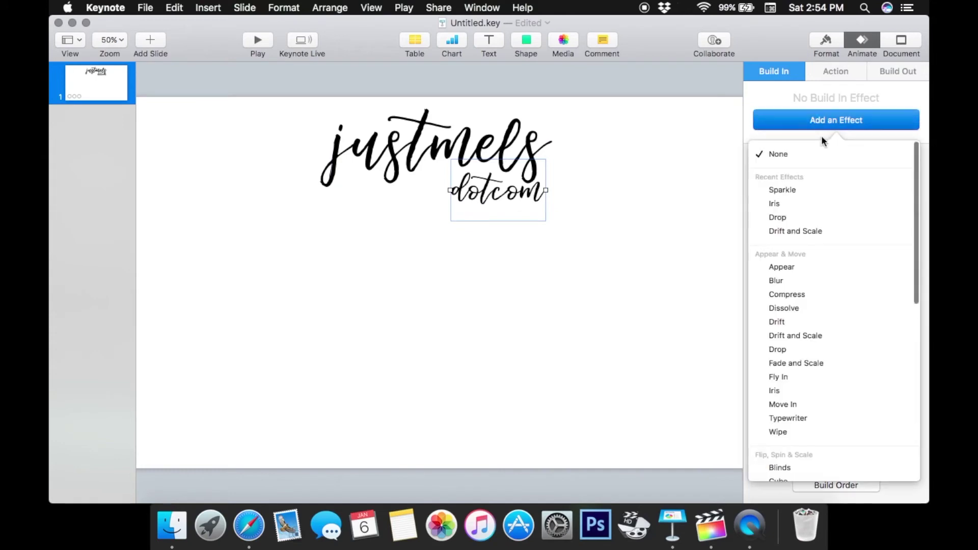
left_click(772, 218)
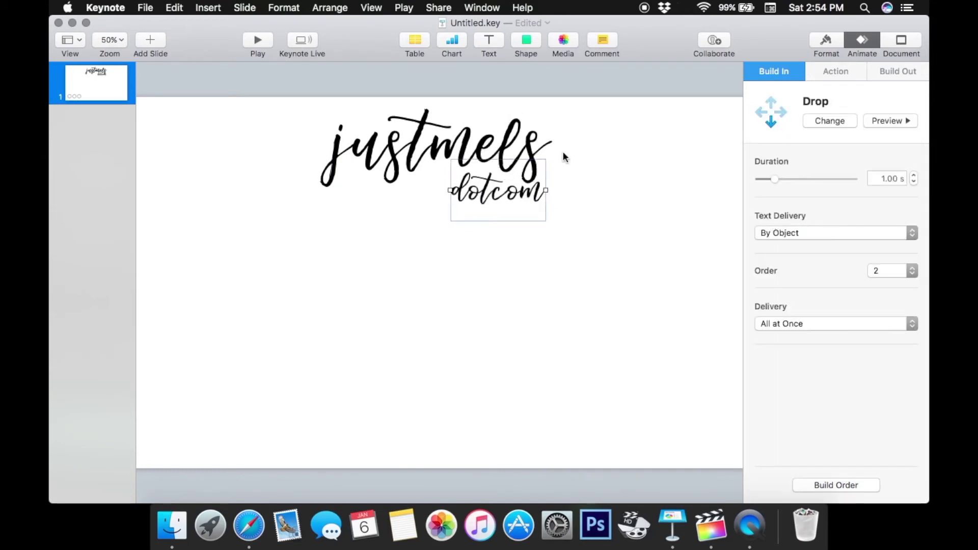
left_click(546, 136)
left_click(512, 200)
left_click(413, 267)
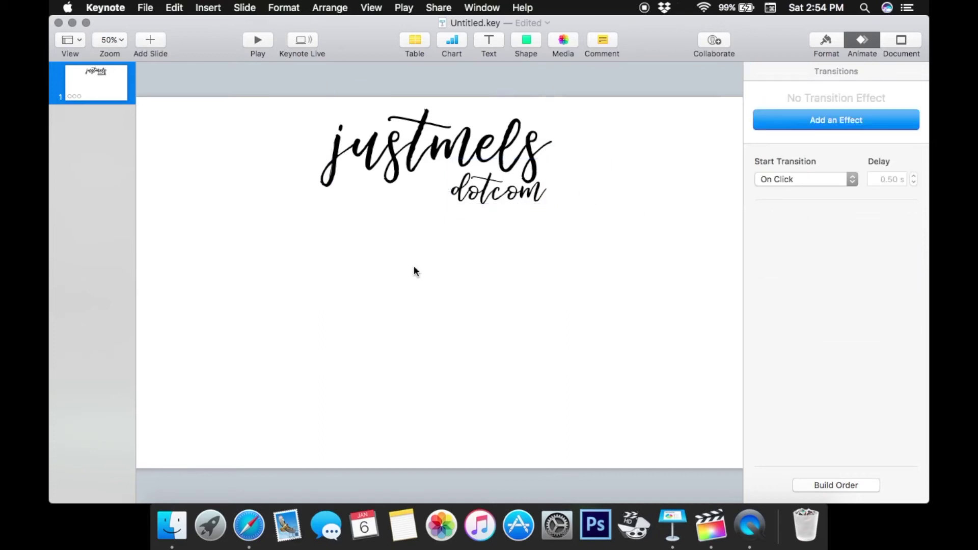
Insert a square shape, set its size to 16 pt wide by 9 pt high, and constrain its proportions.
left_click(530, 43)
left_click(531, 145)
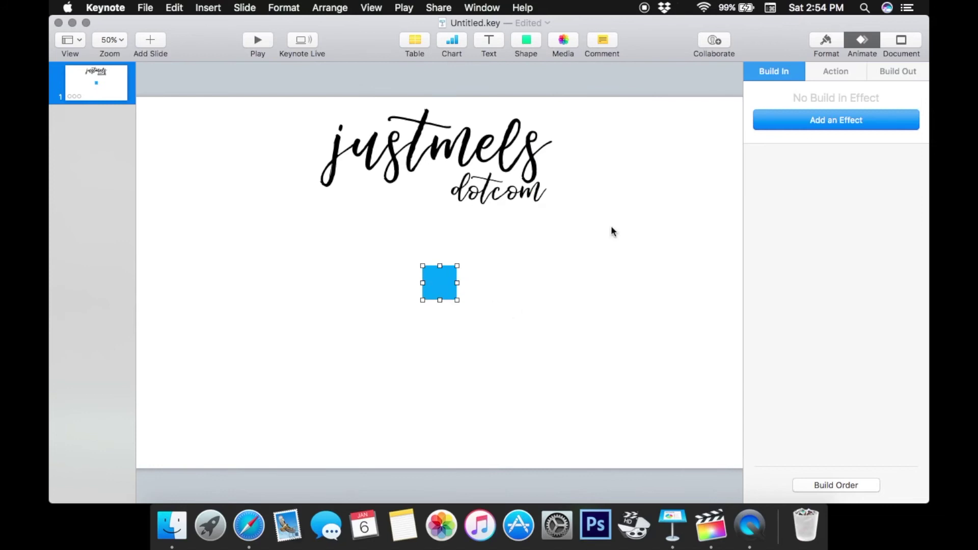
left_click(826, 37)
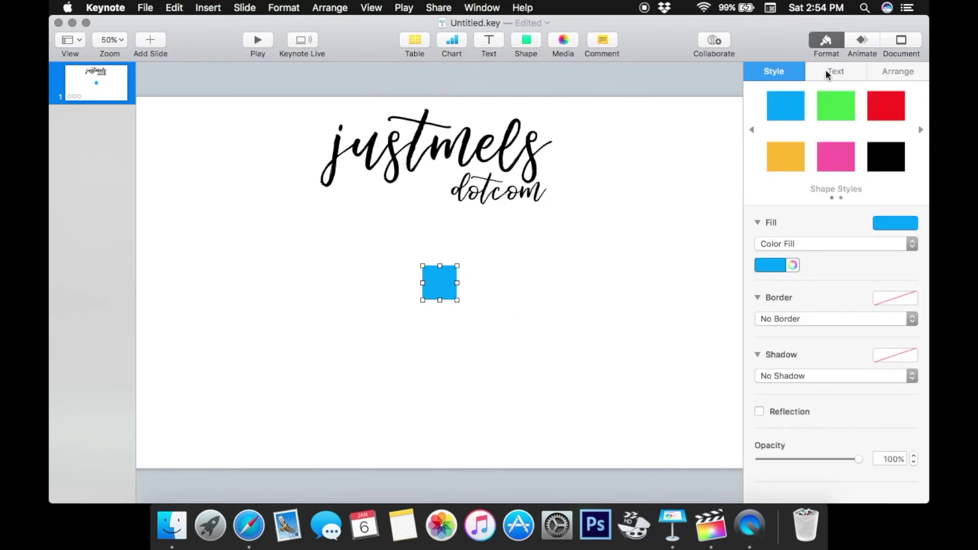
left_click(901, 72)
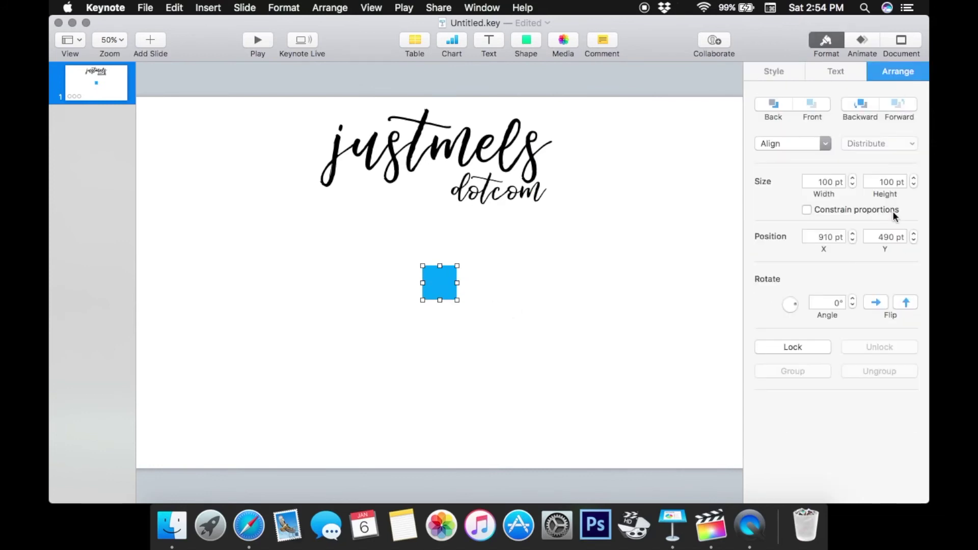
left_click(832, 181)
type("1")
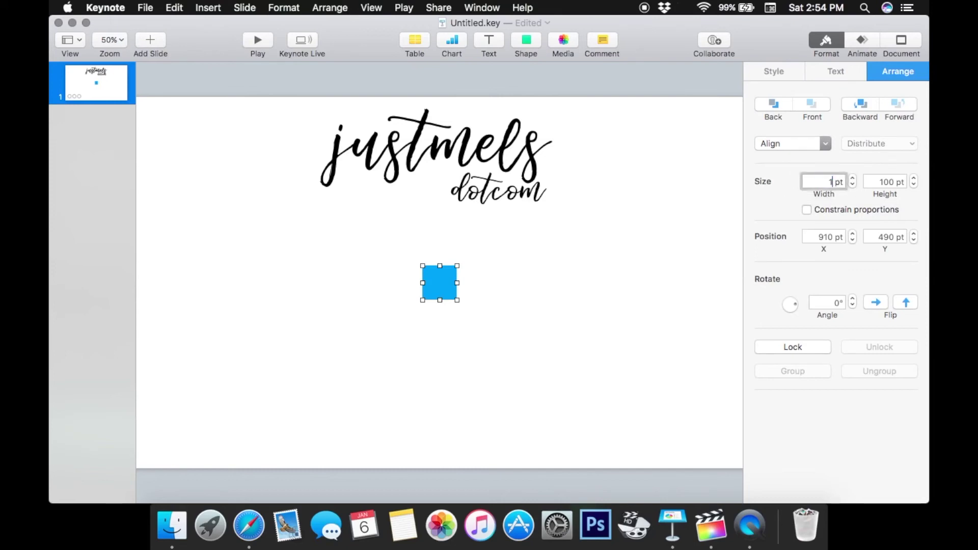
left_click(893, 182)
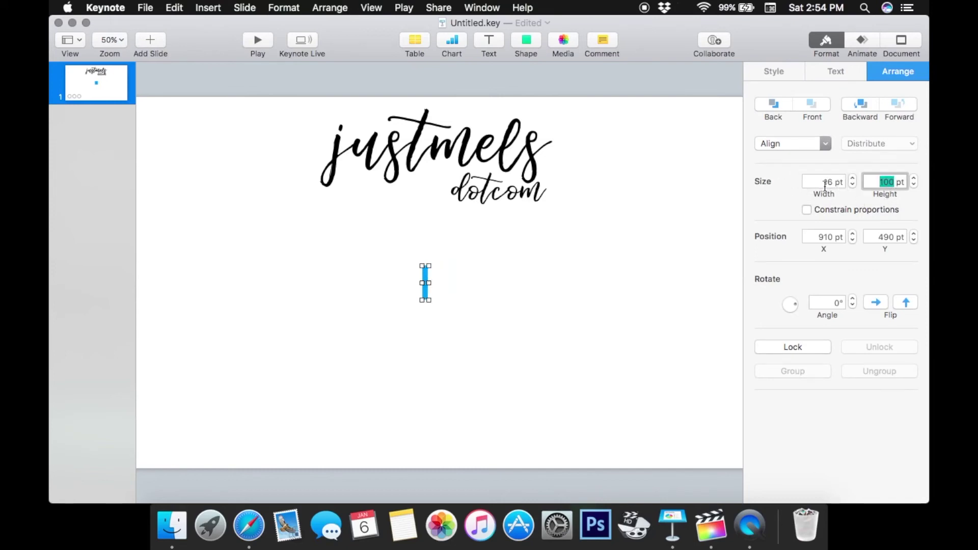
type("9")
key("Return")
left_click(246, 544)
left_click(807, 210)
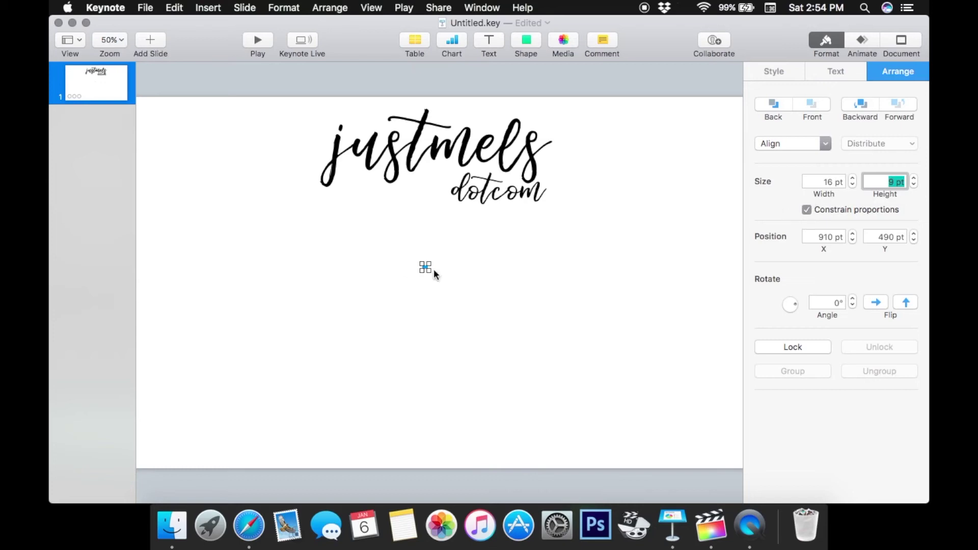
Enlarge the small rectangle to 800 by 450 pt and place it in the lower left of the slide.
left_click_drag(426, 268, 696, 420)
left_click_drag(591, 371, 333, 370)
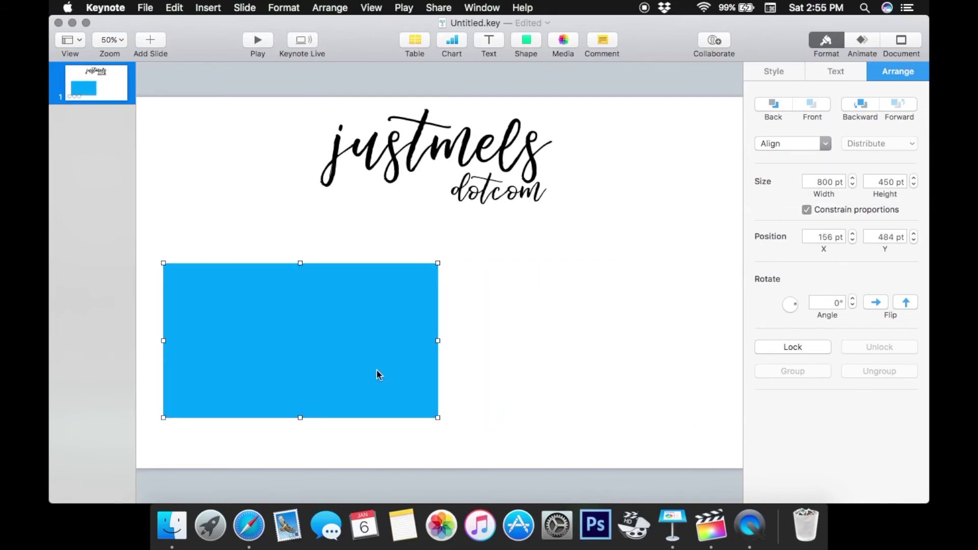
left_click_drag(383, 375, 443, 319)
left_click(826, 41)
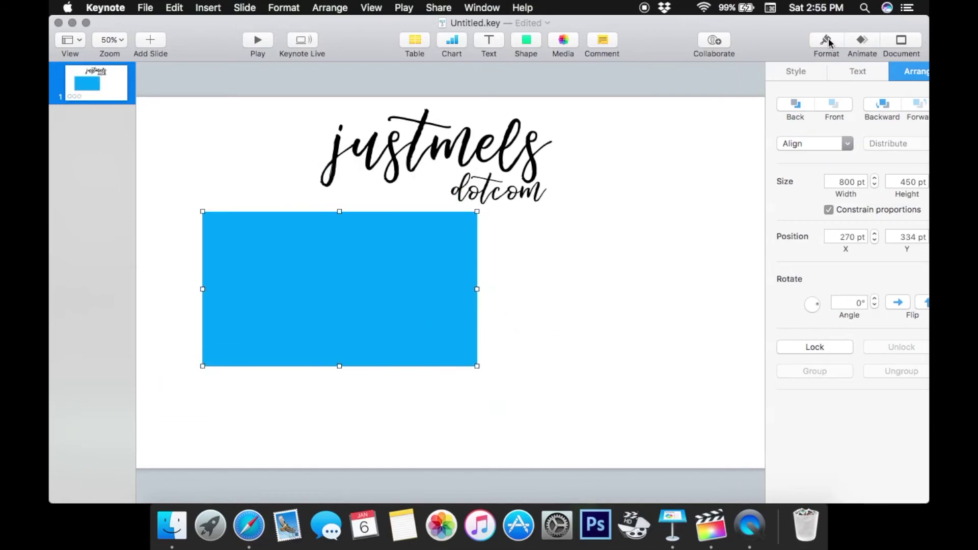
left_click_drag(446, 329, 395, 371)
left_click(826, 41)
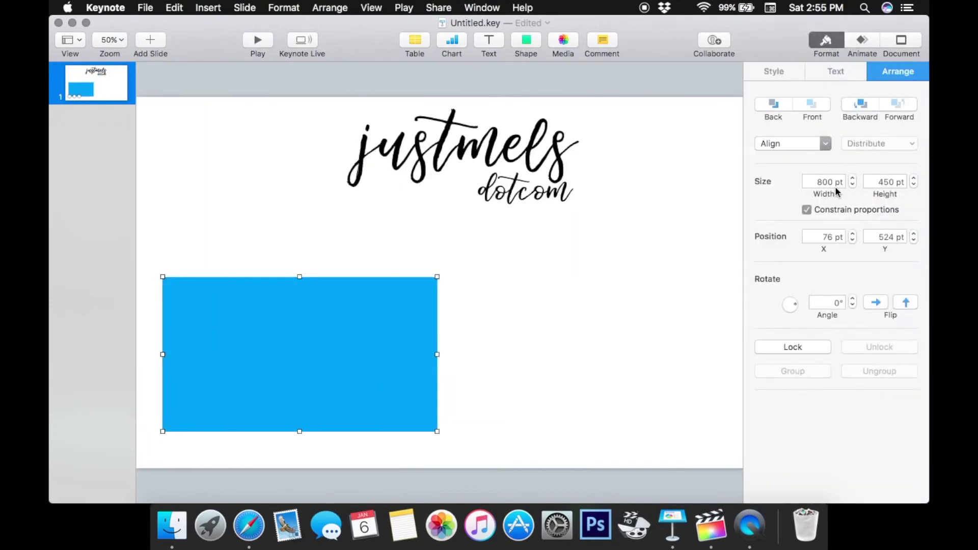
Give the blue rectangle a line border with a width of 10 pt.
left_click(821, 70)
left_click(777, 74)
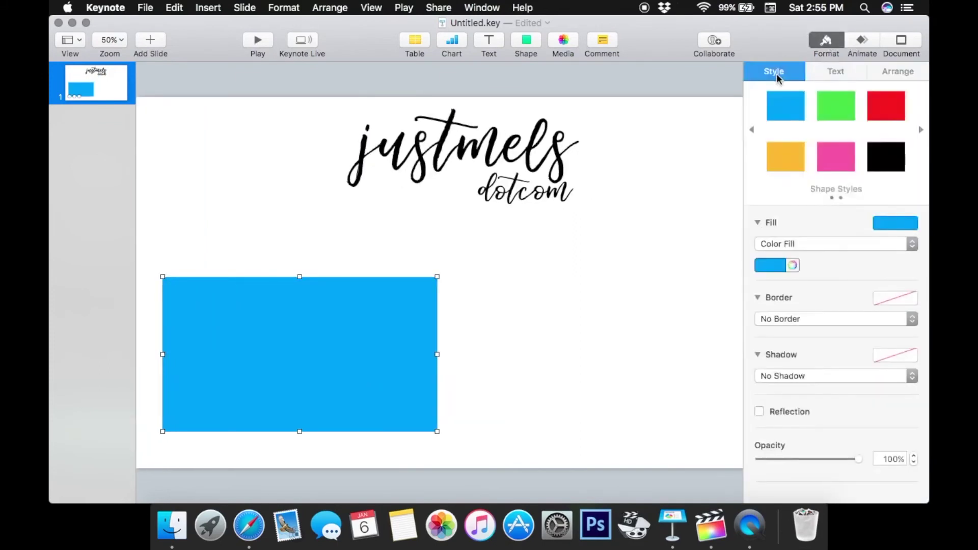
left_click(773, 319)
left_click(772, 331)
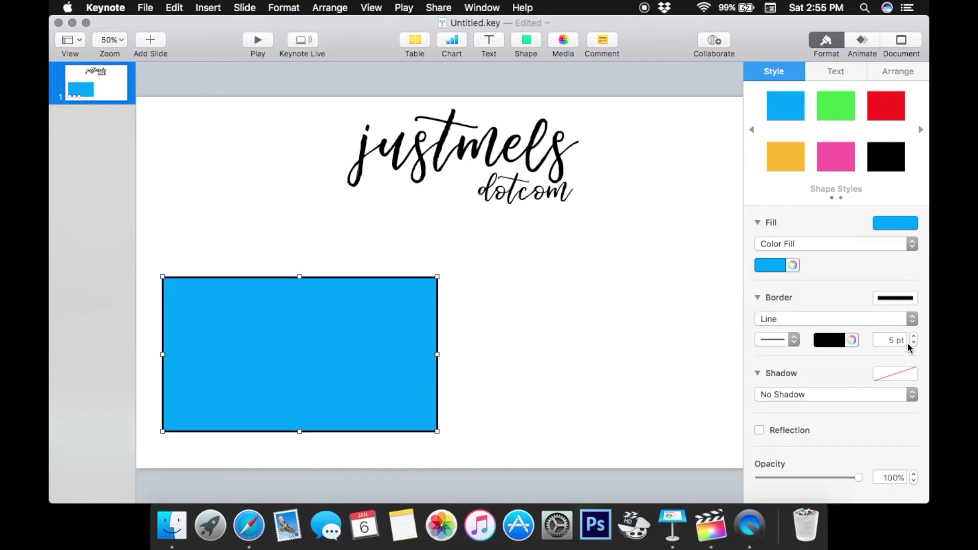
double_click(892, 340)
type("10")
Colour the rectangle's border with the saved dark purple swatch.
left_click(852, 340)
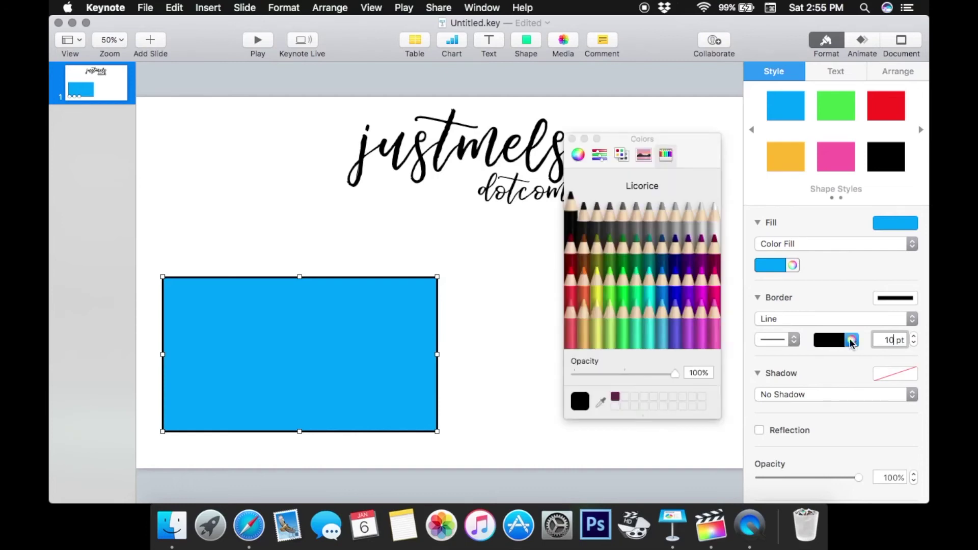
left_click(703, 277)
left_click(705, 317)
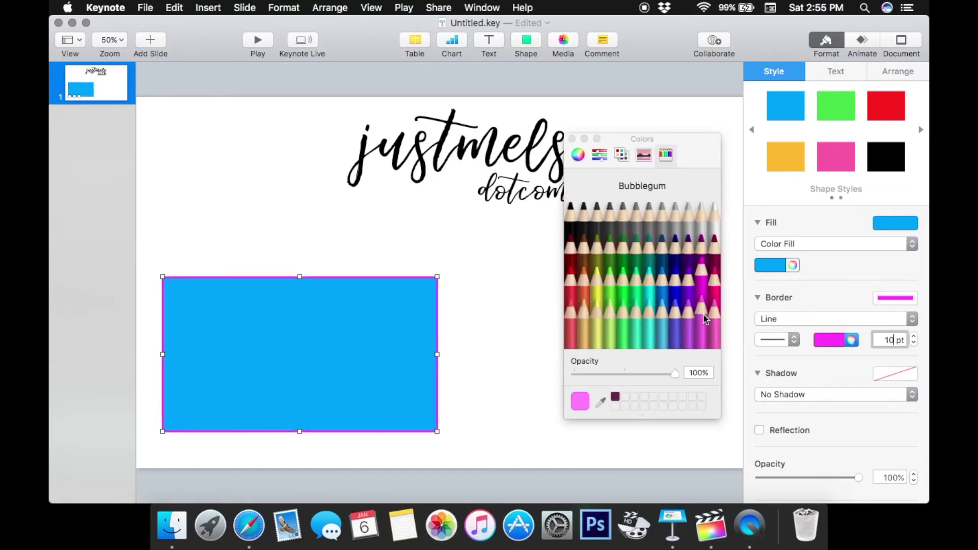
left_click(686, 317)
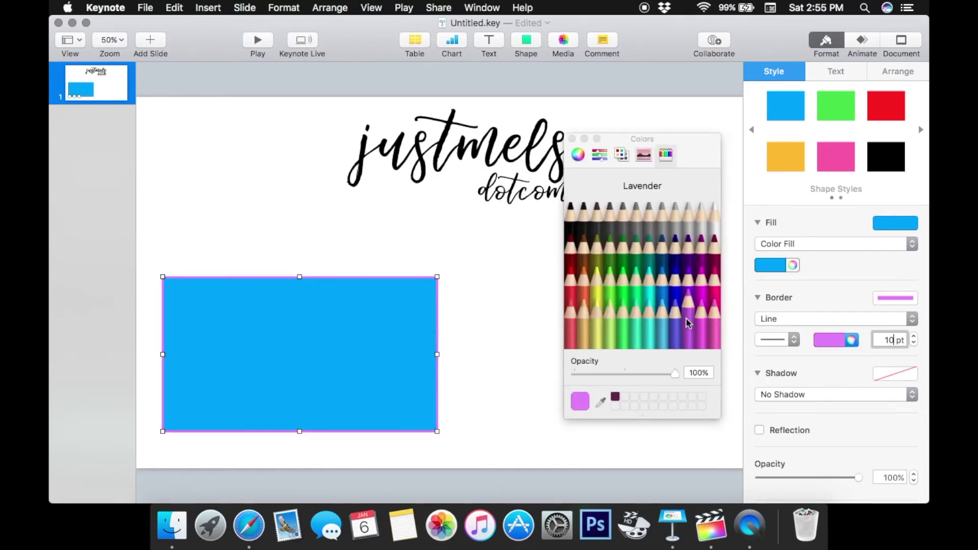
left_click(615, 396)
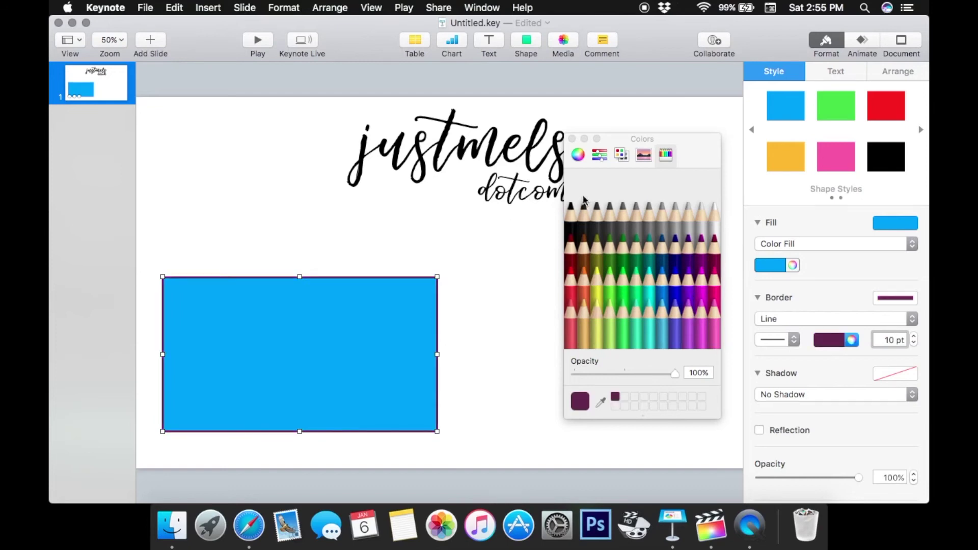
key("Return")
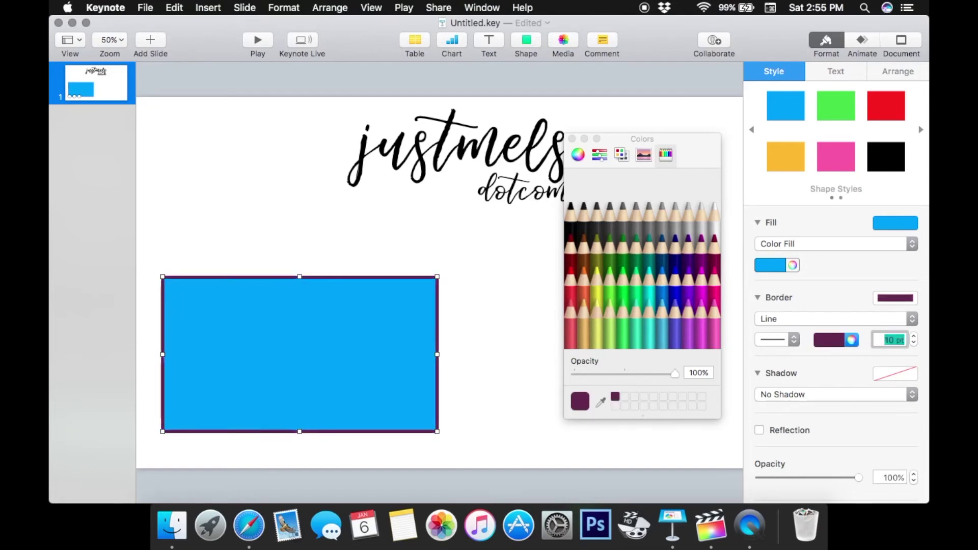
left_click(573, 139)
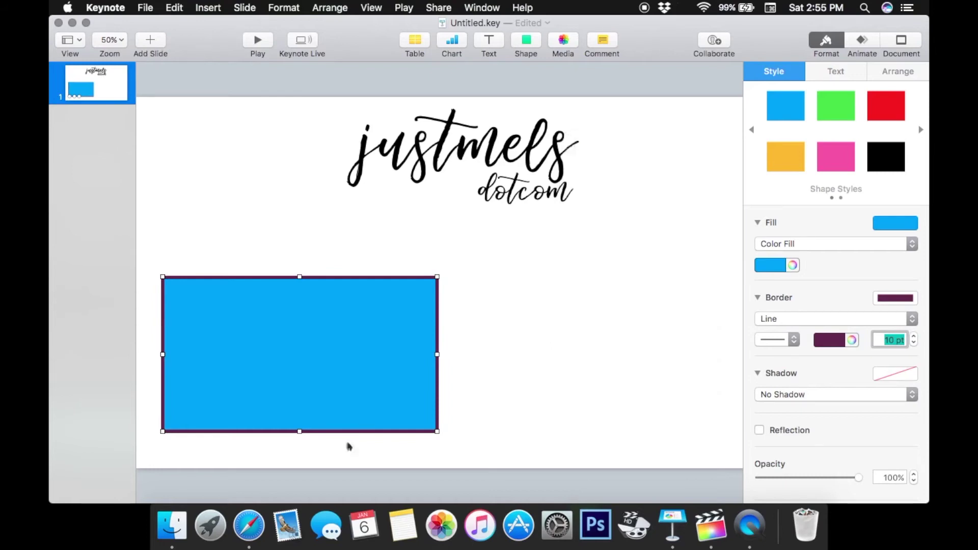
Hide the format sidebar, shrink the blue rectangle slightly, and reposition it in the slide's lower left.
key("super+alt+i")
left_click_drag(502, 432, 459, 414)
left_click_drag(440, 375, 456, 386)
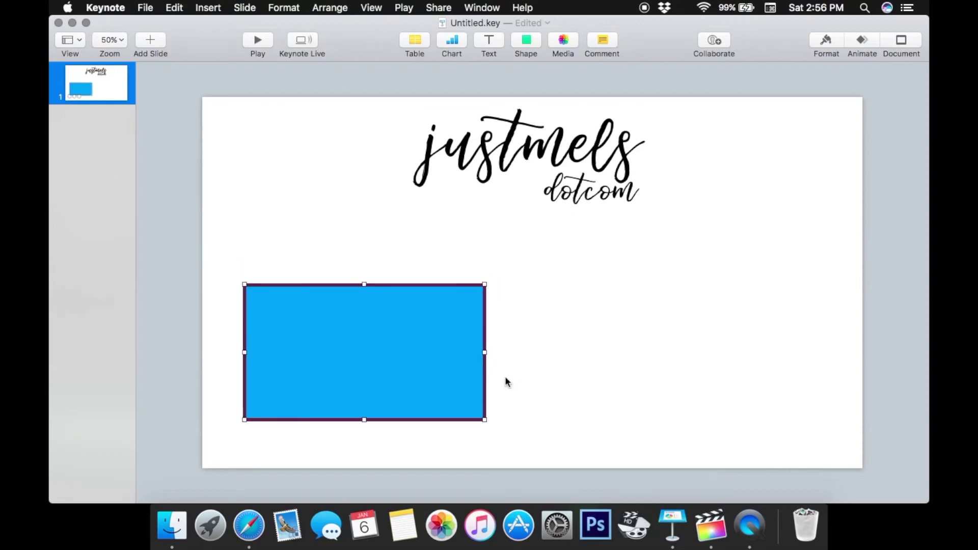
Duplicate the bordered rectangle, place the copy level with it at the slide's lower right, and even out the side margins.
key("super+d")
left_click_drag(413, 343, 760, 337)
mouse_move(431, 367)
left_mouse_down()
mouse_move(403, 369)
mouse_move(423, 367)
left_mouse_up()
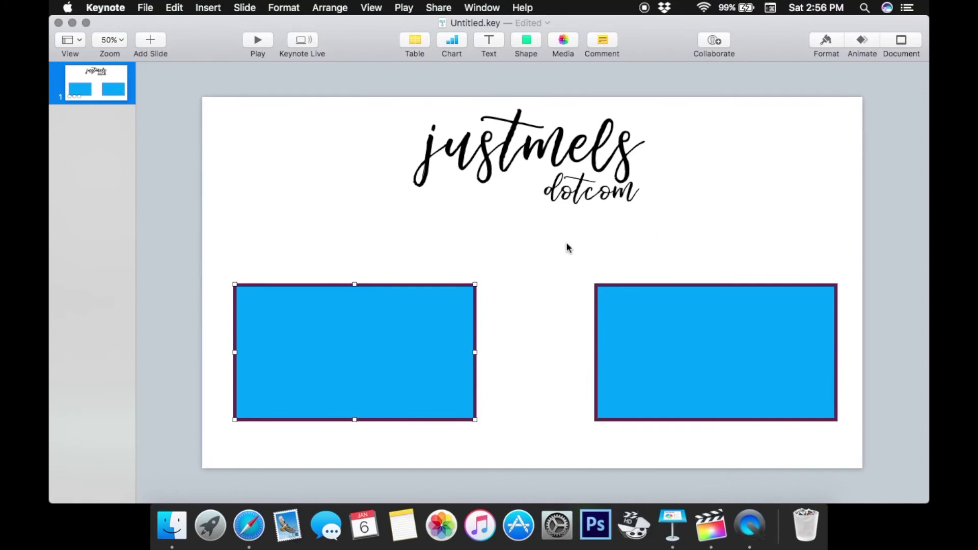
Add the pink Facebook, Instagram and Twitter icon images from the Buttons folder in Finder between the two rectangles.
left_click(172, 525)
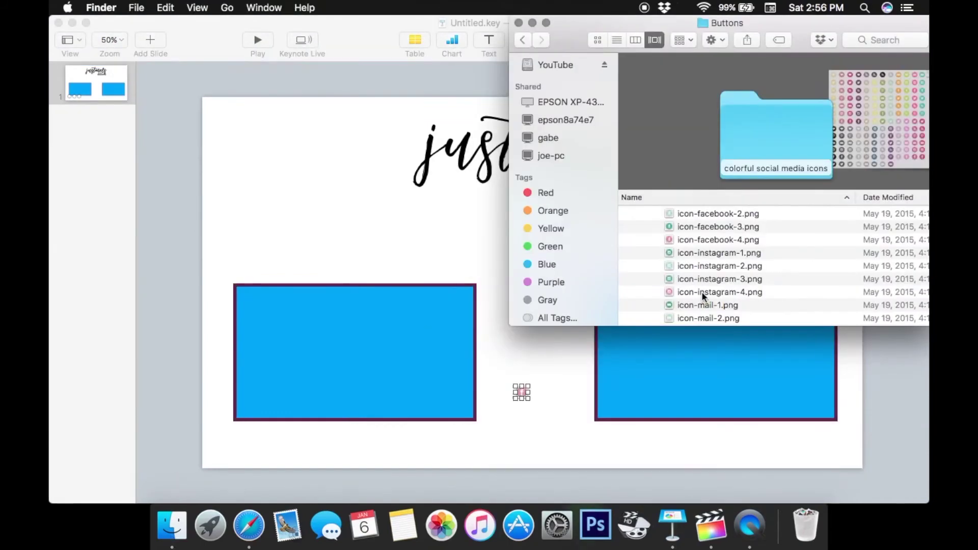
left_click(704, 292)
left_click_drag(707, 289, 522, 348)
scroll(761, 265, "down", 8)
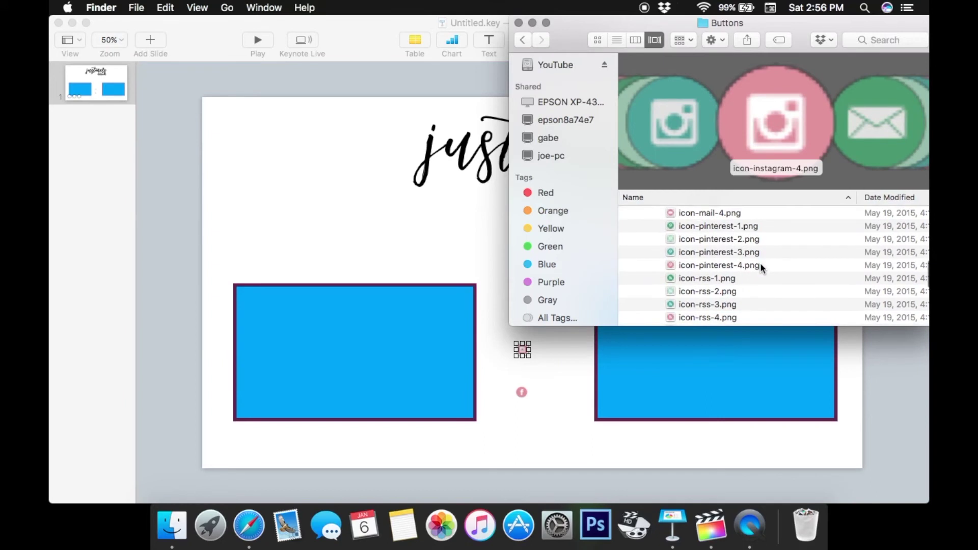
scroll(761, 265, "down", 1)
left_click_drag(708, 299, 560, 379)
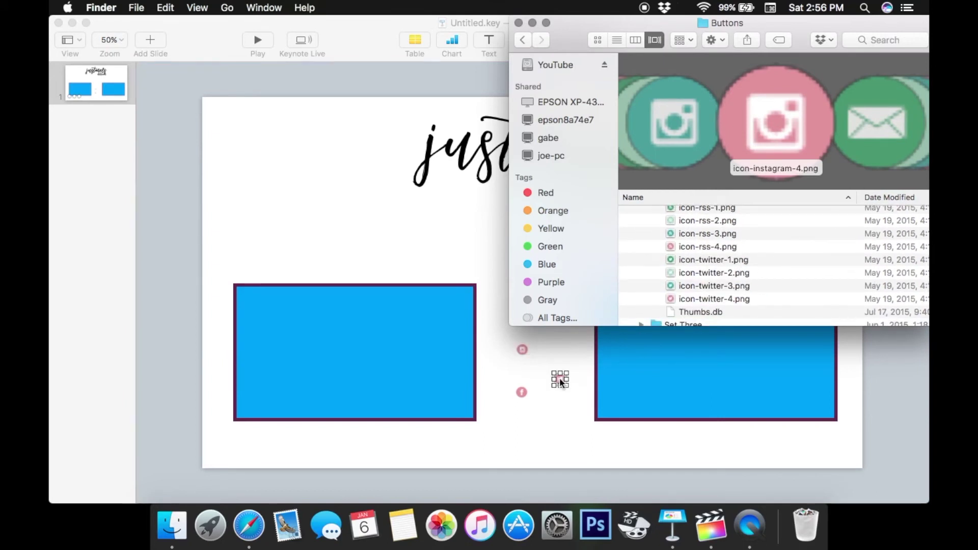
left_click(518, 23)
Enlarge the three social icons to 80 pt and line them up between the rectangles as Instagram, Twitter, Facebook.
left_click(562, 382)
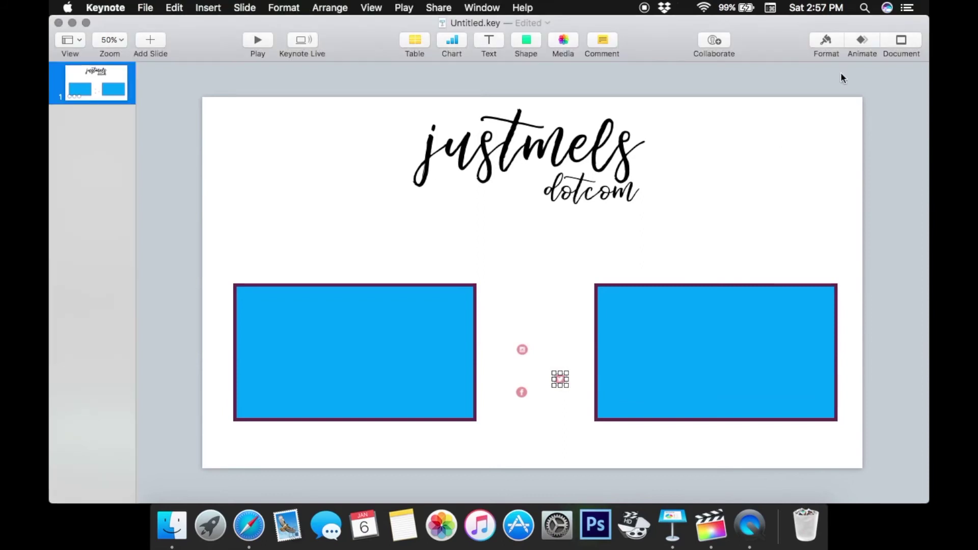
left_click(826, 40)
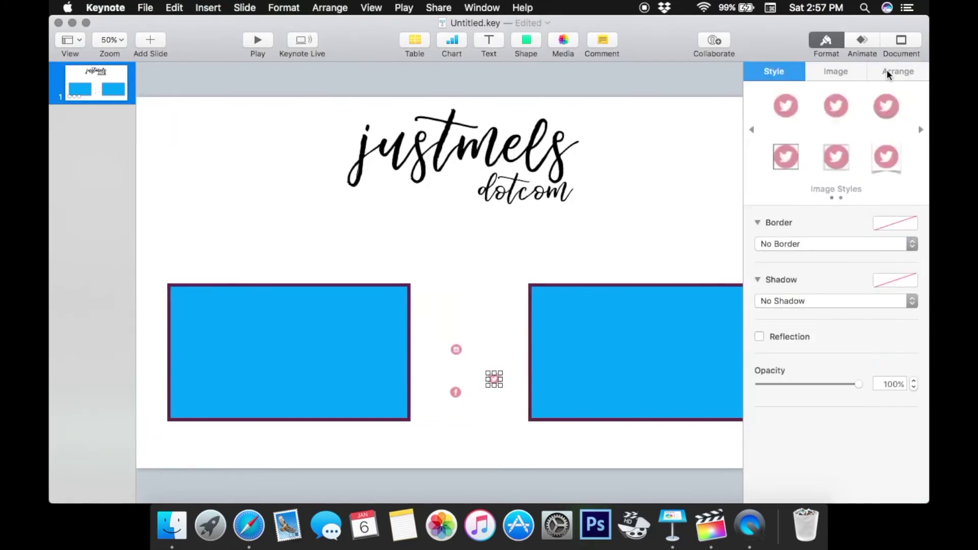
left_click(888, 70)
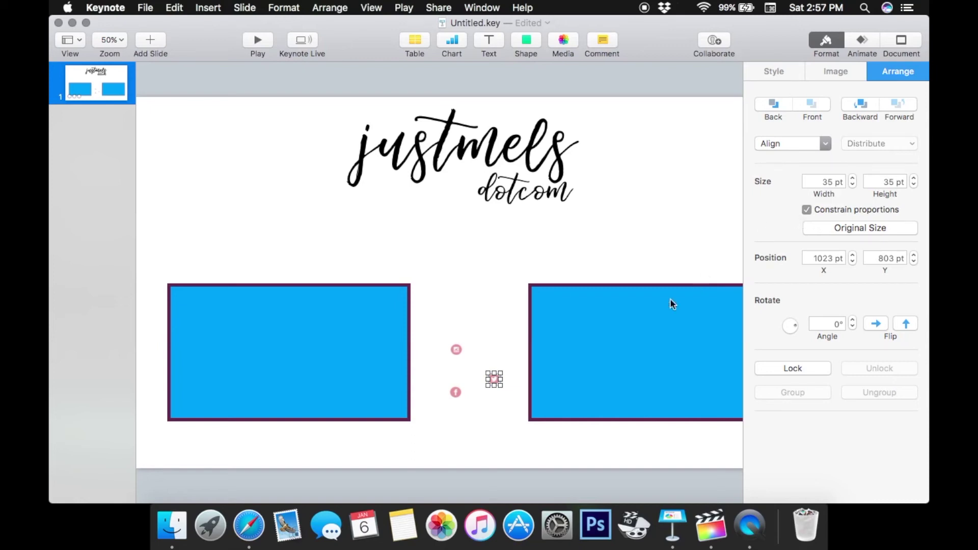
mouse_move(501, 387)
left_mouse_down()
mouse_move(517, 405)
mouse_move(470, 380)
mouse_move(464, 358)
mouse_move(478, 377)
mouse_move(436, 379)
mouse_move(473, 416)
mouse_move(512, 380)
left_mouse_up()
left_click(457, 350)
left_click(456, 393)
left_click(451, 416)
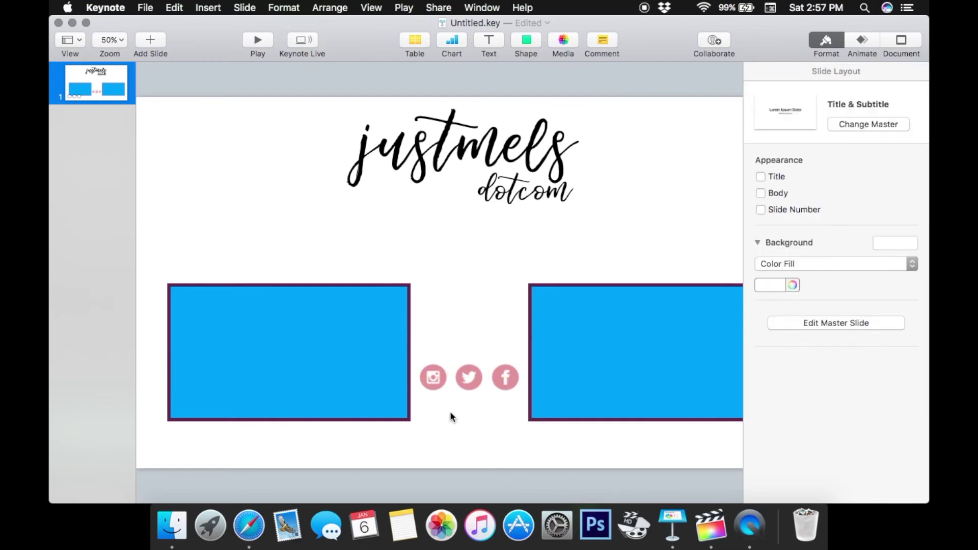
mouse_move(471, 378)
left_mouse_down()
mouse_move(470, 389)
mouse_move(468, 366)
mouse_move(474, 378)
left_mouse_up()
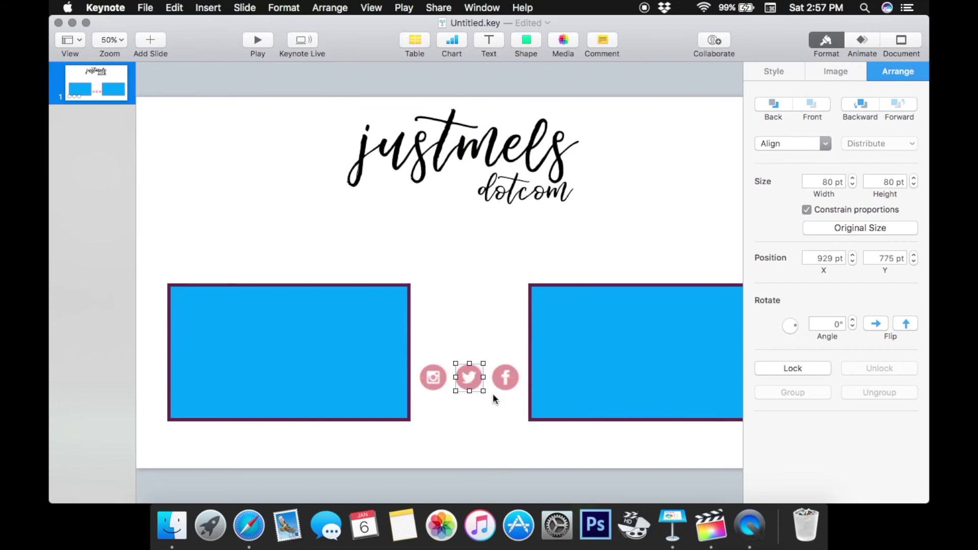
Add a text box reading "justmelsdotcom" and set its font to Loveline.
left_click(471, 319)
left_click(489, 41)
type("jus")
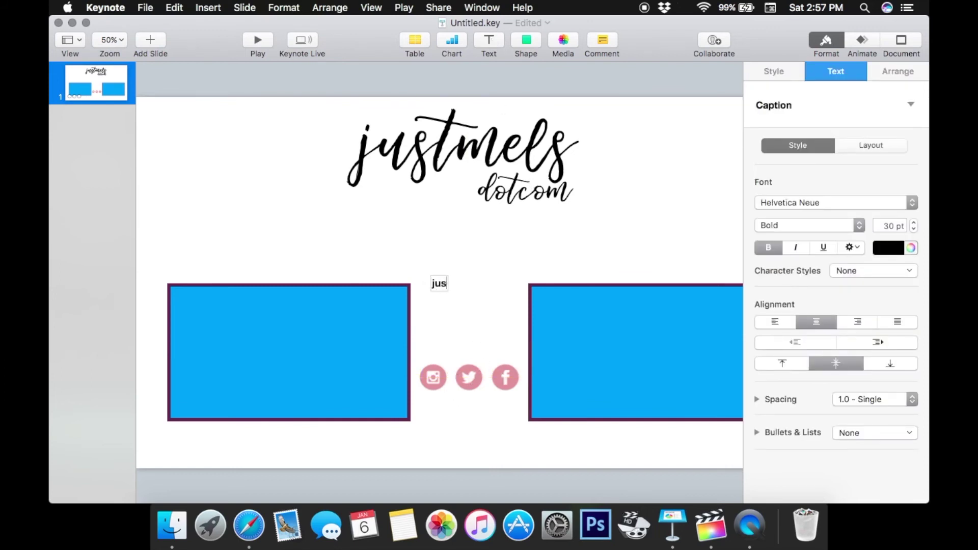
type("tmelsdotcom")
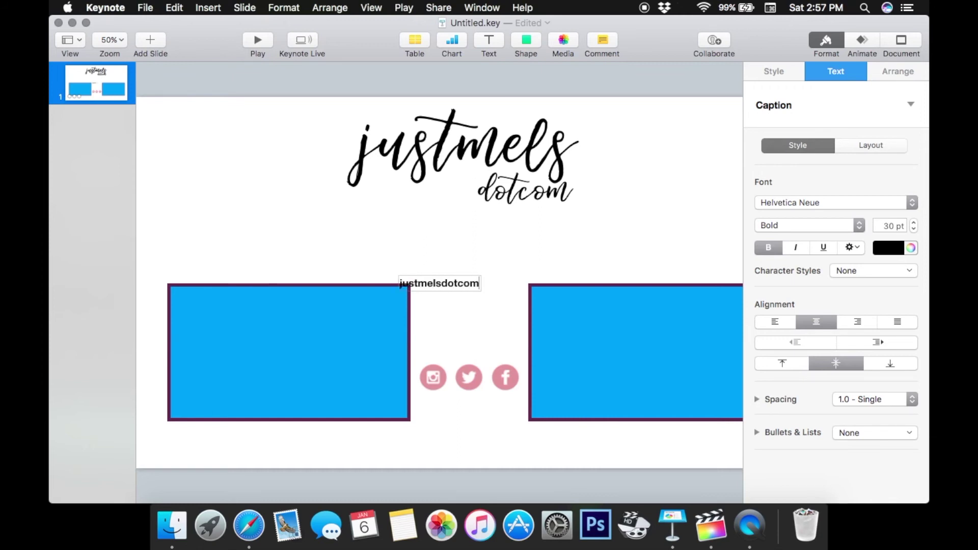
left_click_drag(479, 284, 350, 283)
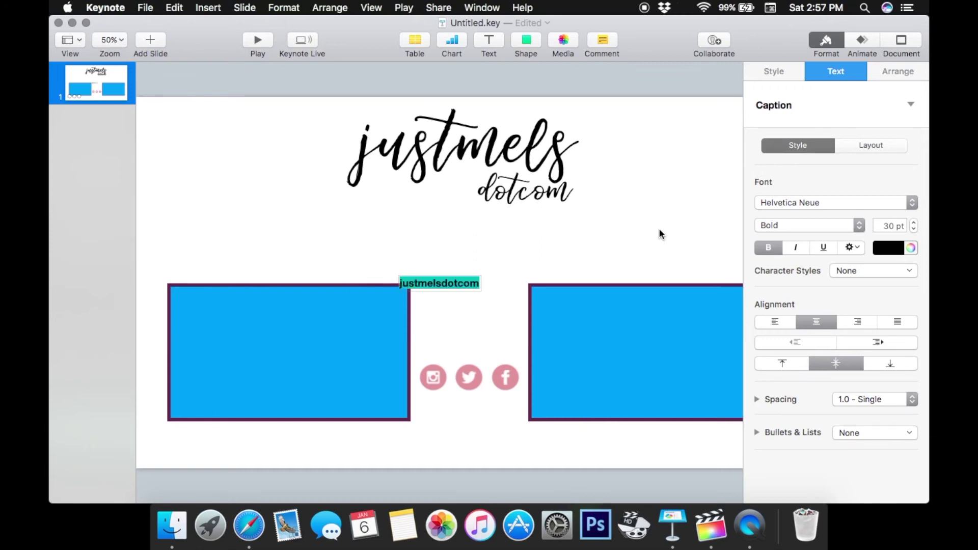
left_click(836, 203)
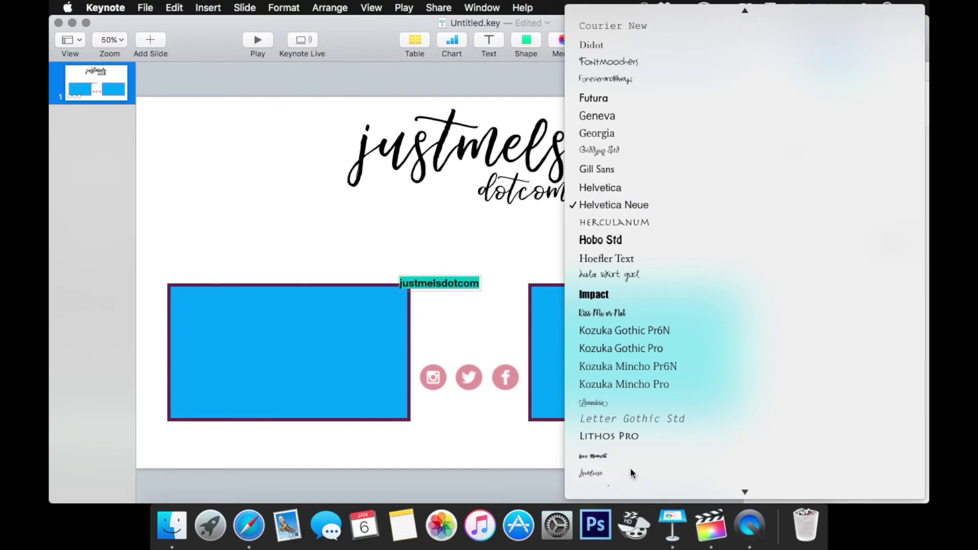
left_click(631, 468)
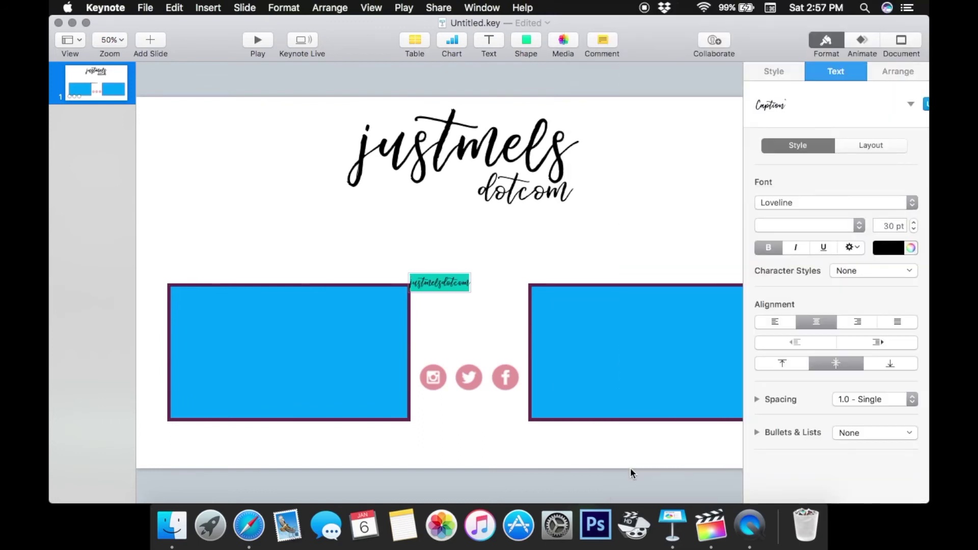
Set the justmelsdotcom caption to 40 pt and move it beneath the three social icons.
left_click(893, 226)
type("40")
key("Return")
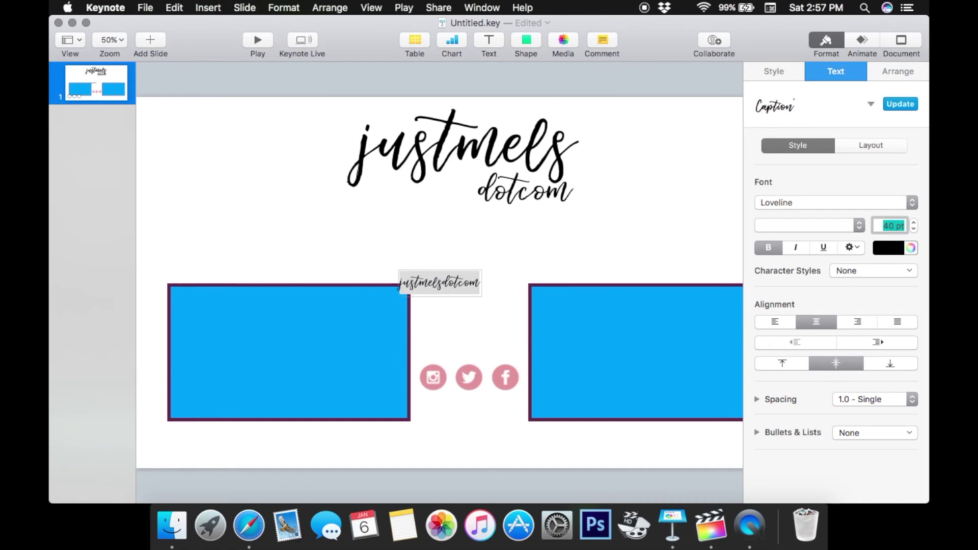
left_click(468, 308)
double_click(458, 277)
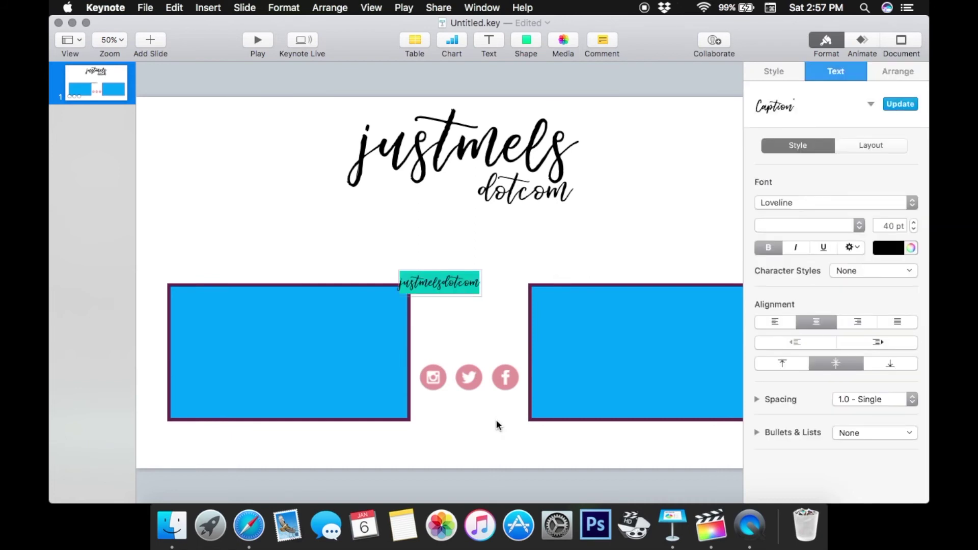
left_click(457, 307)
left_click_drag(457, 289, 490, 409)
left_click(481, 405)
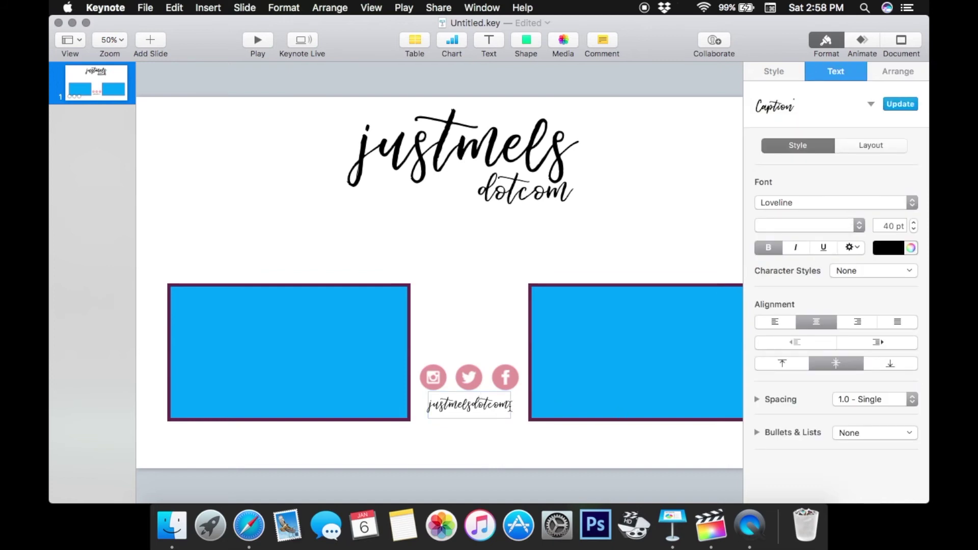
Increase the justmelsdotcom caption's font size to 45 pt and deselect it.
left_click_drag(512, 406, 375, 404)
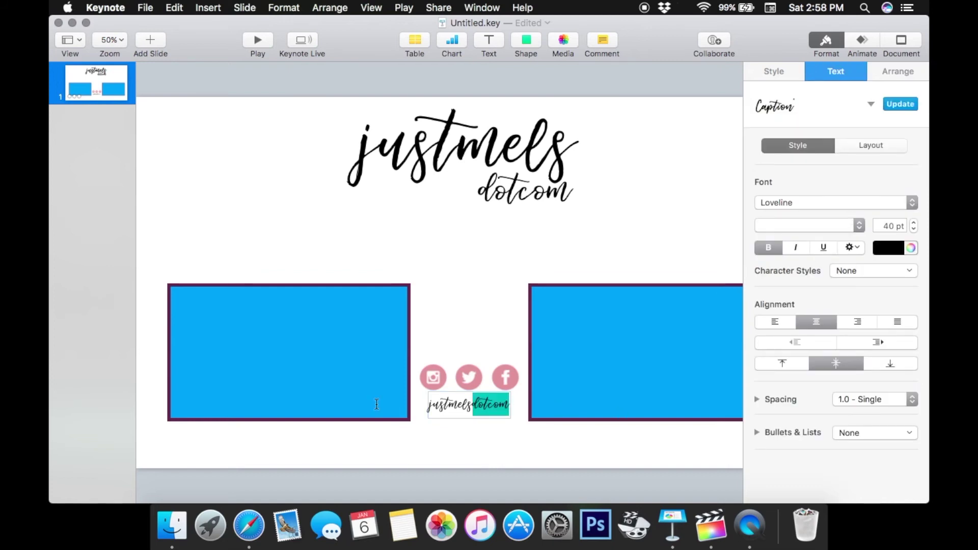
double_click(893, 226)
type("45")
key("Return")
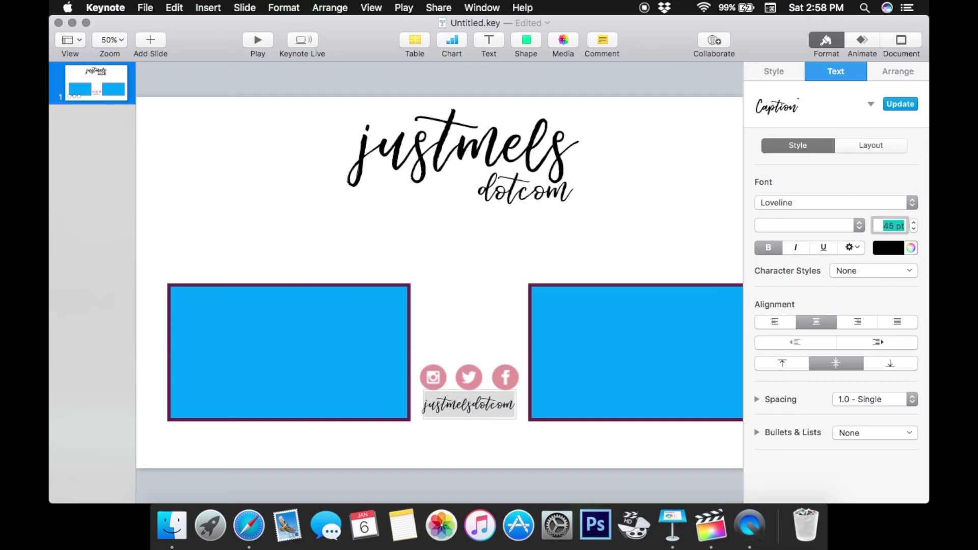
left_click(547, 442)
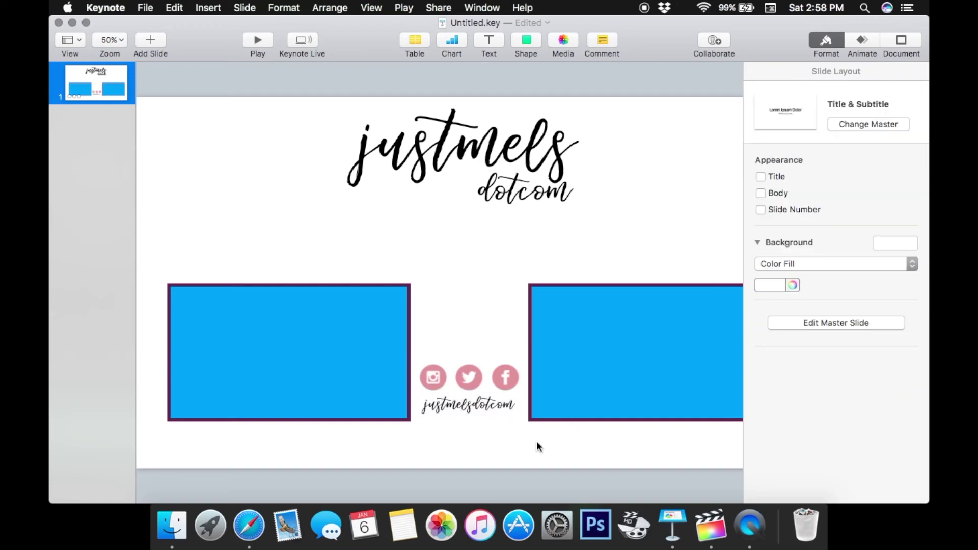
Preview Move In, Fade and Scale, Sparkle and Iris on the three social icons together, and give them the Pop build-in effect.
left_click(467, 372)
left_click(437, 379, "shift")
left_click(506, 381, "shift")
left_click(862, 39)
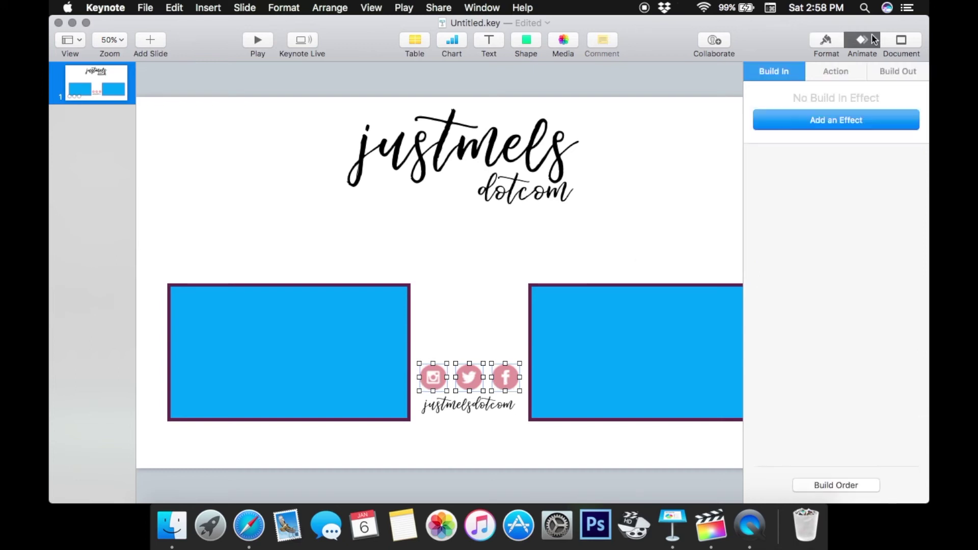
left_click(814, 118)
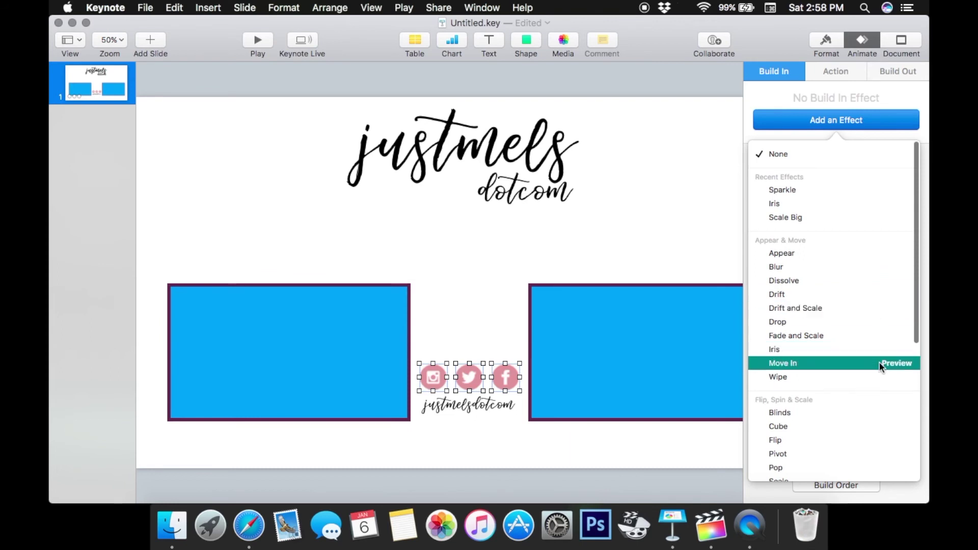
left_click(895, 364)
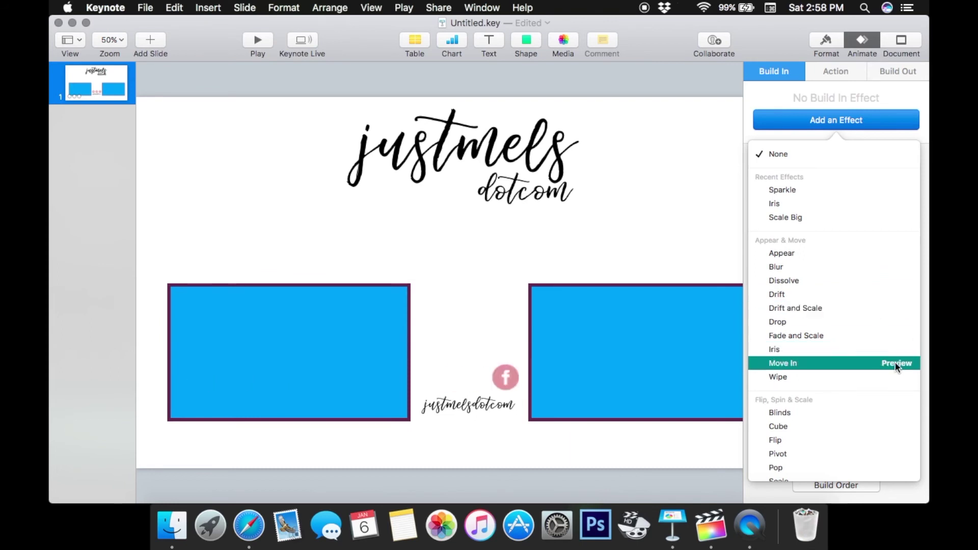
left_click(904, 338)
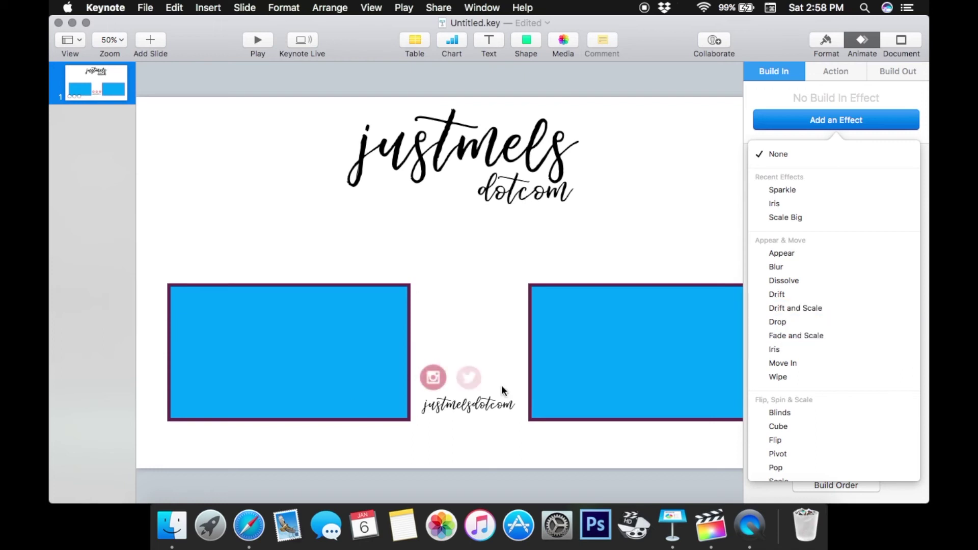
left_click(896, 193)
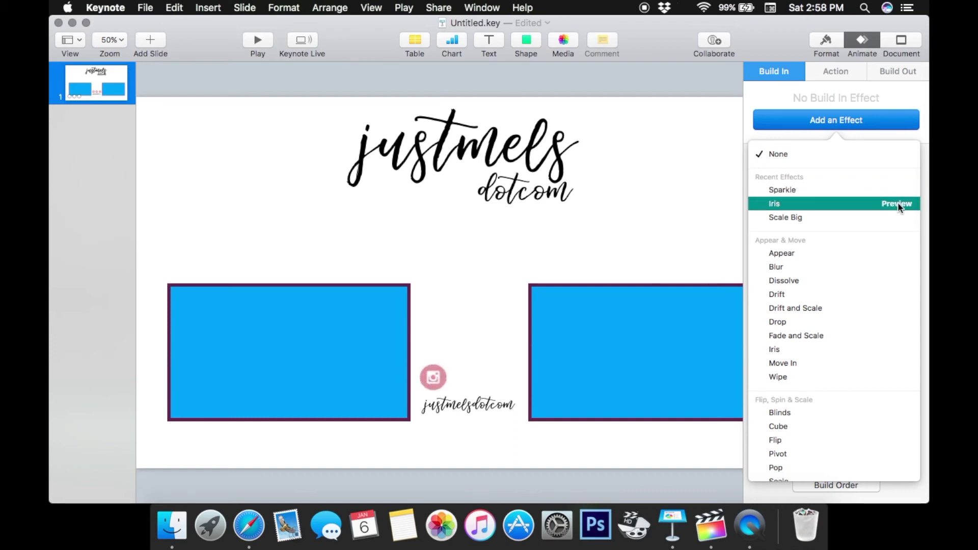
left_click(898, 203)
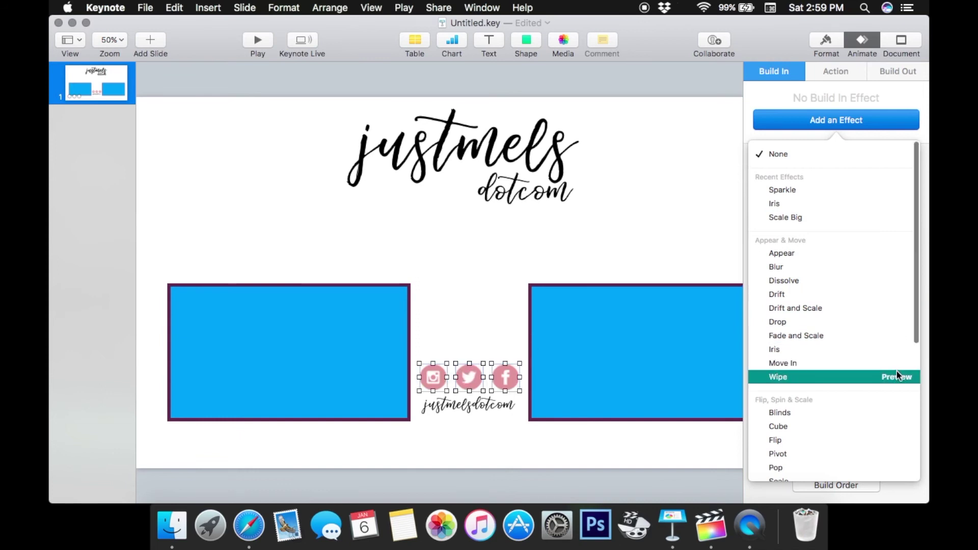
scroll(897, 370, "down", 5)
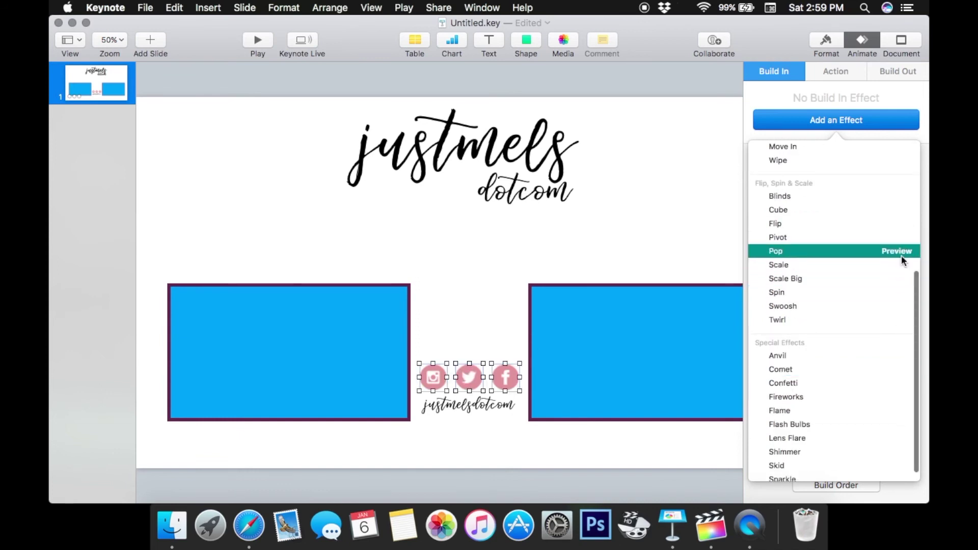
left_click(901, 253)
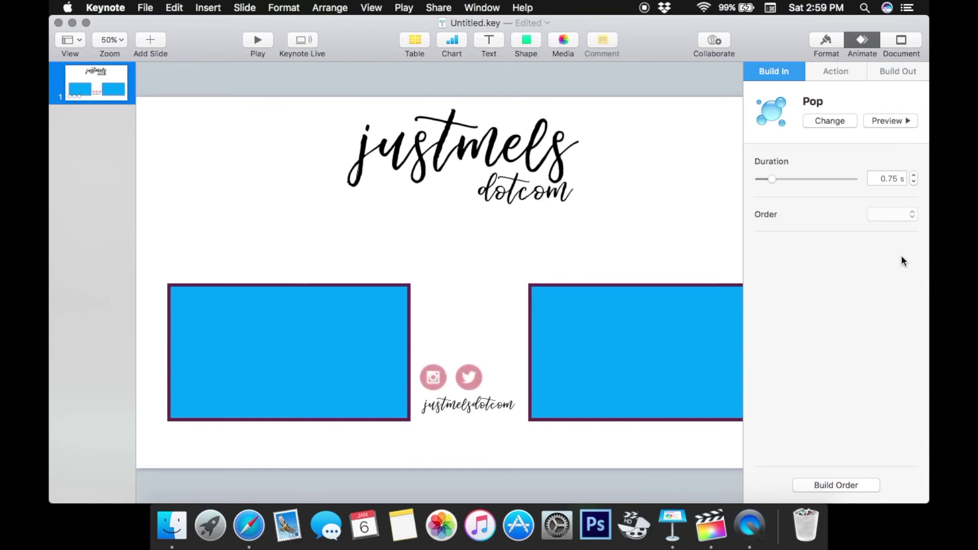
Preview Flash Bulbs and Fireworks on the justmelsdotcom caption below the icons, and try the Swoosh build-in effect.
left_click(485, 405)
left_click(833, 121)
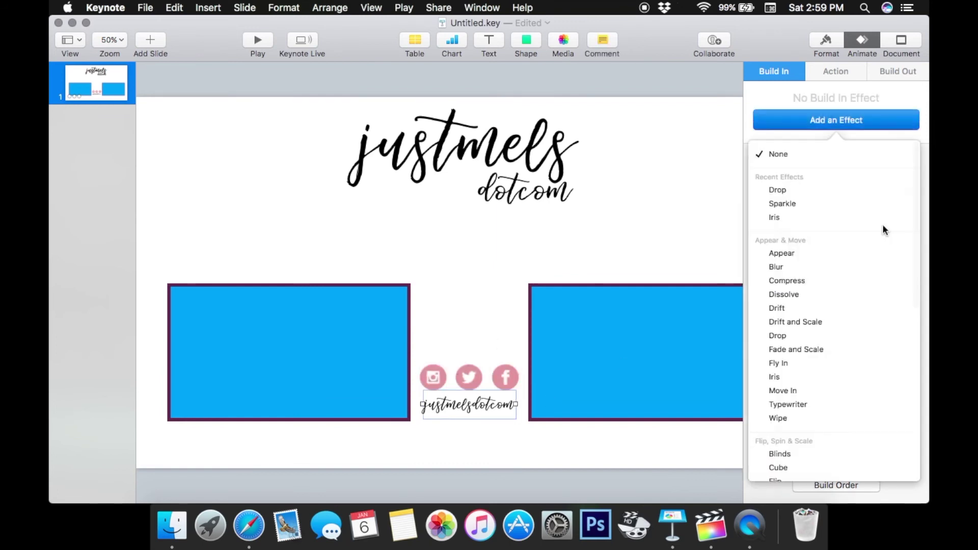
scroll(891, 344, "down", 15)
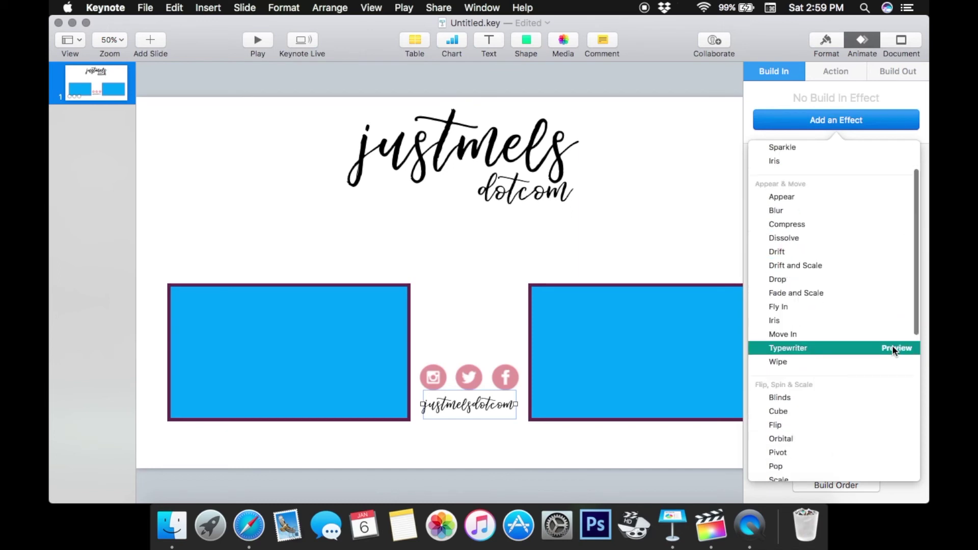
scroll(892, 344, "down", 3)
scroll(892, 349, "up", 3)
left_click(897, 400)
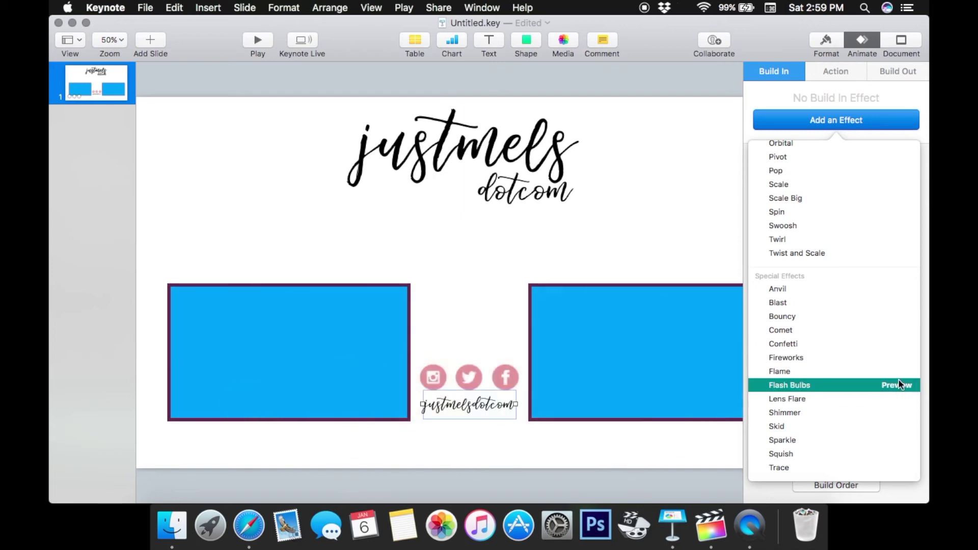
left_click(898, 386)
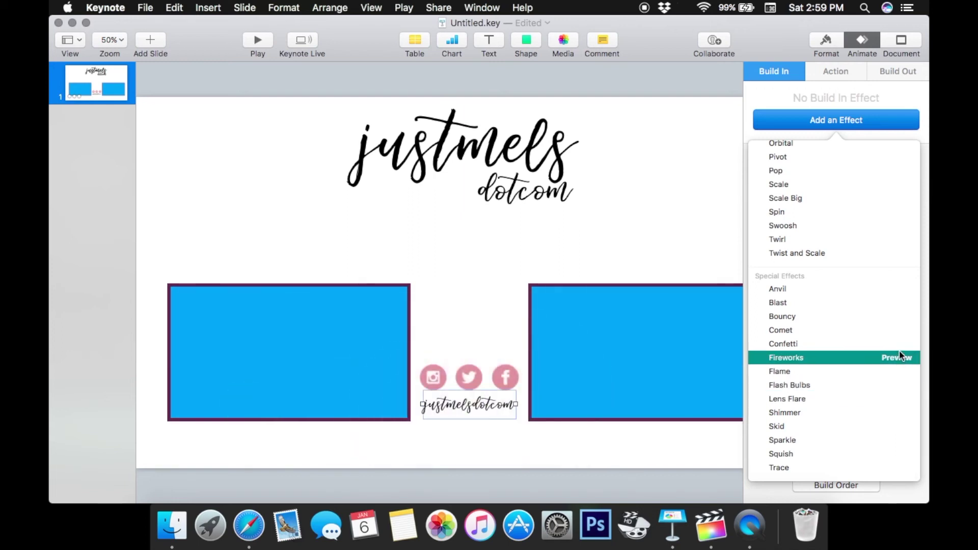
left_click(898, 357)
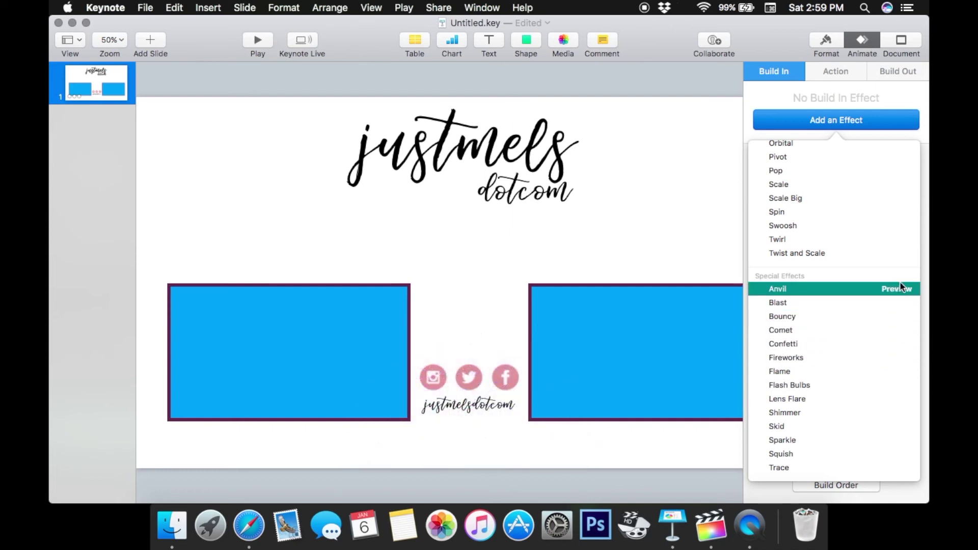
scroll(868, 276, "up", 2)
scroll(866, 276, "up", 5)
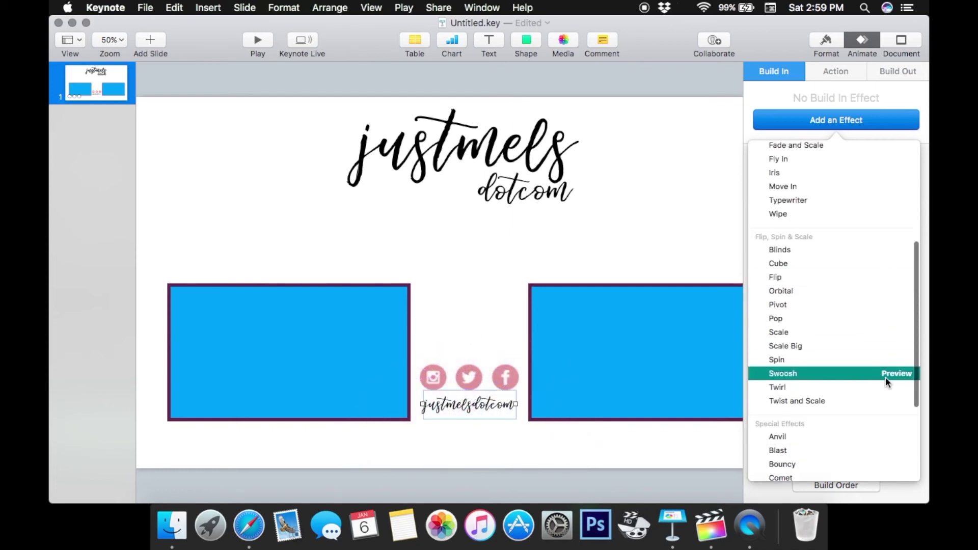
left_click(887, 376)
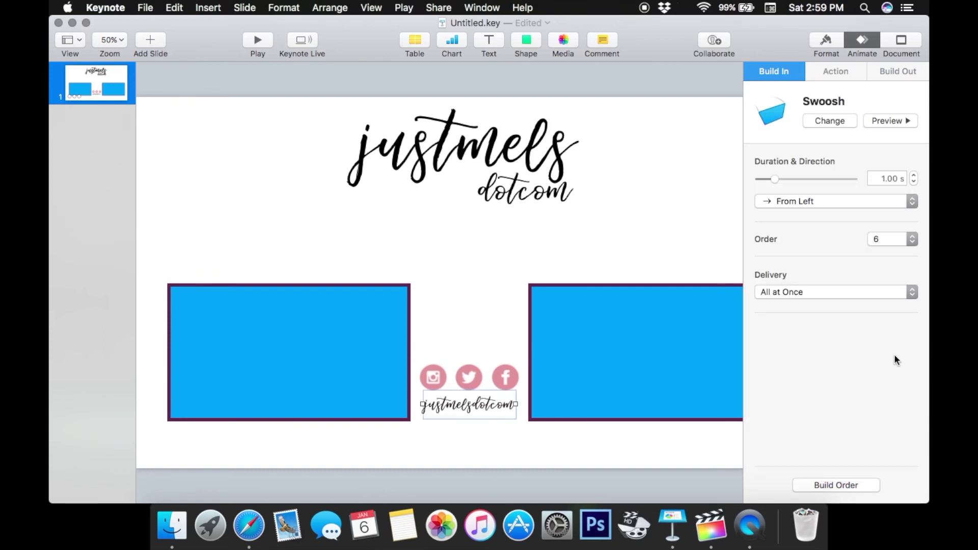
Preview Flip on the justmelsdotcom caption below the icons and make it the caption's build-in effect.
left_click(841, 122)
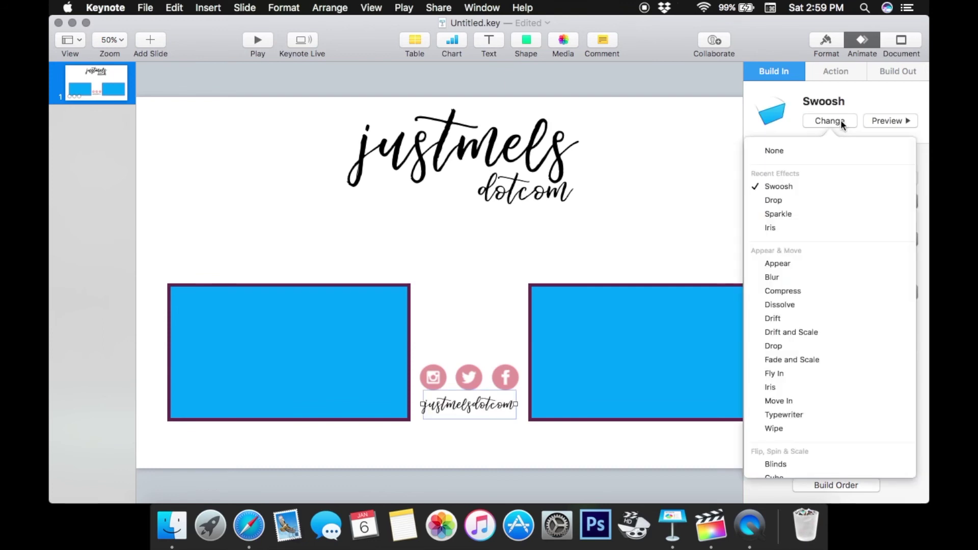
scroll(879, 448, "down", 10)
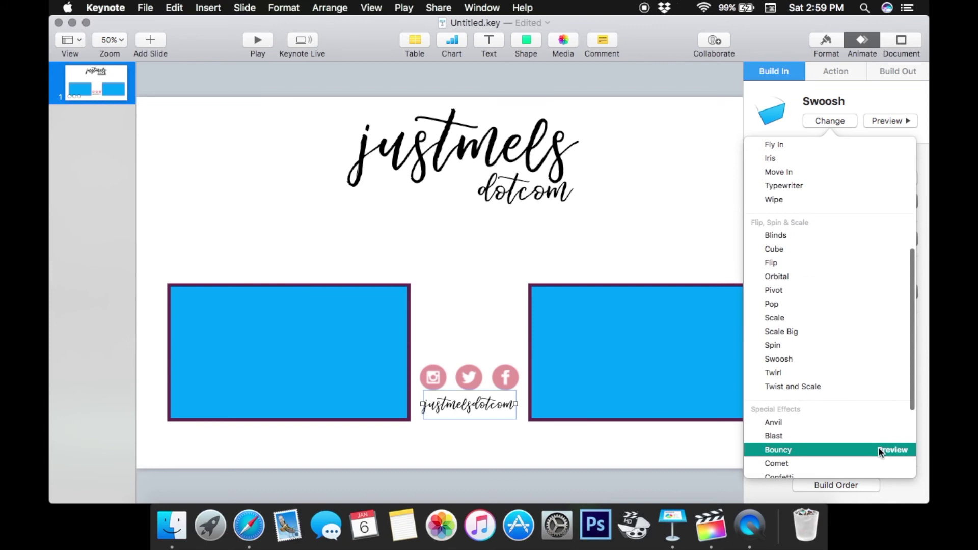
scroll(880, 451, "up", 2)
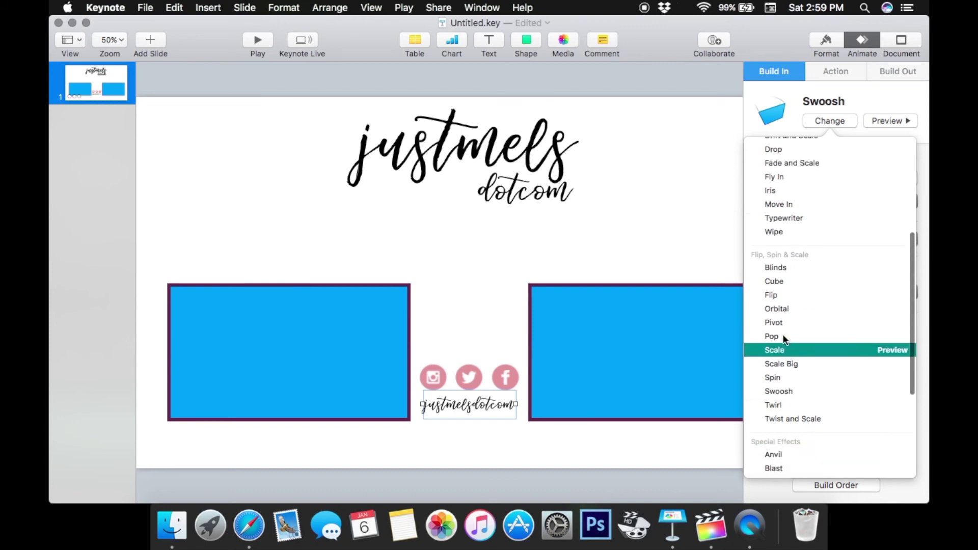
left_click(888, 295)
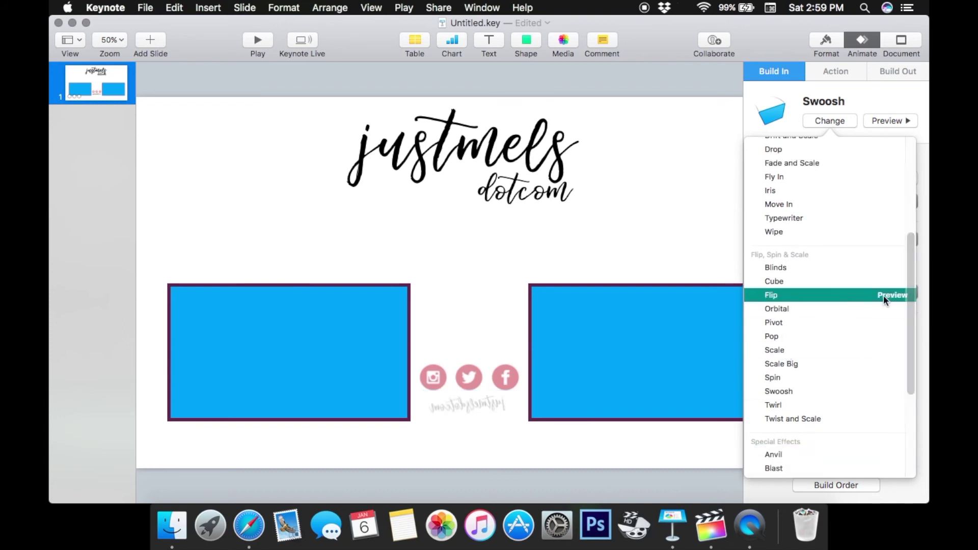
left_click(769, 300)
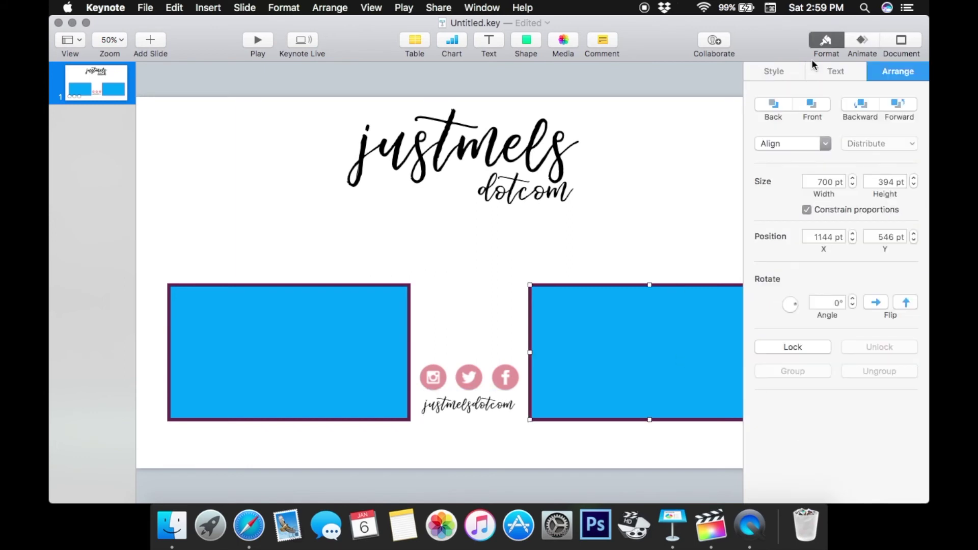
Change the fill colour of both blue rectangles to white.
left_click(778, 73)
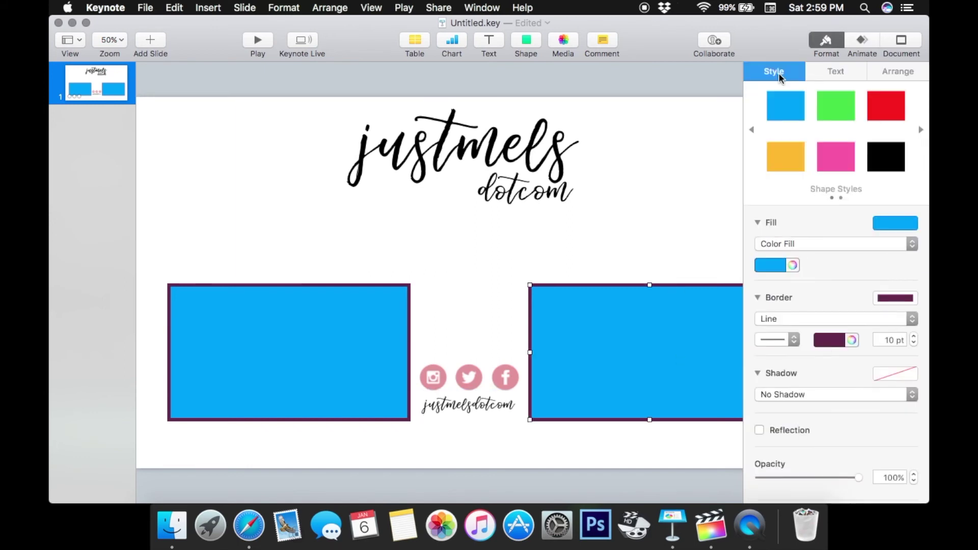
left_click(773, 268)
left_click(710, 348)
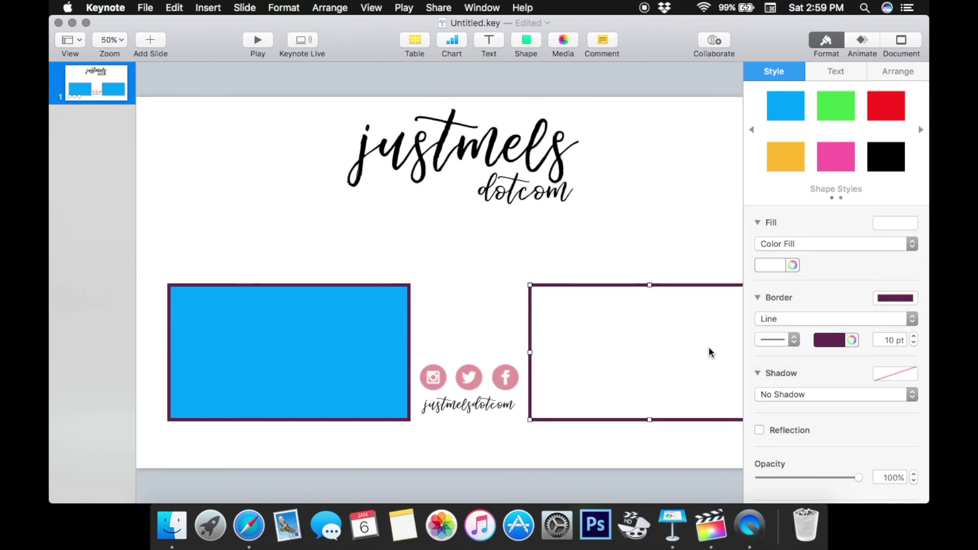
left_click(328, 348)
left_click(772, 266)
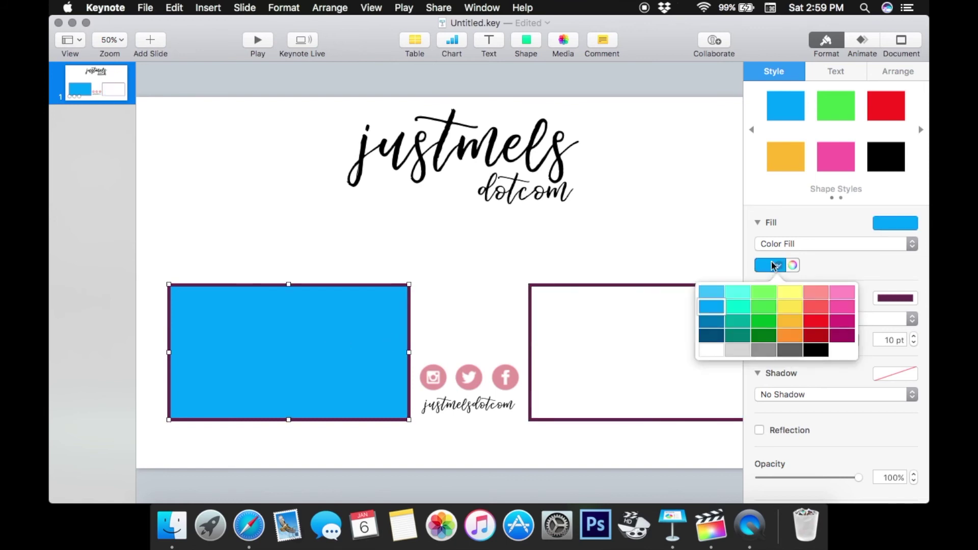
left_click(709, 351)
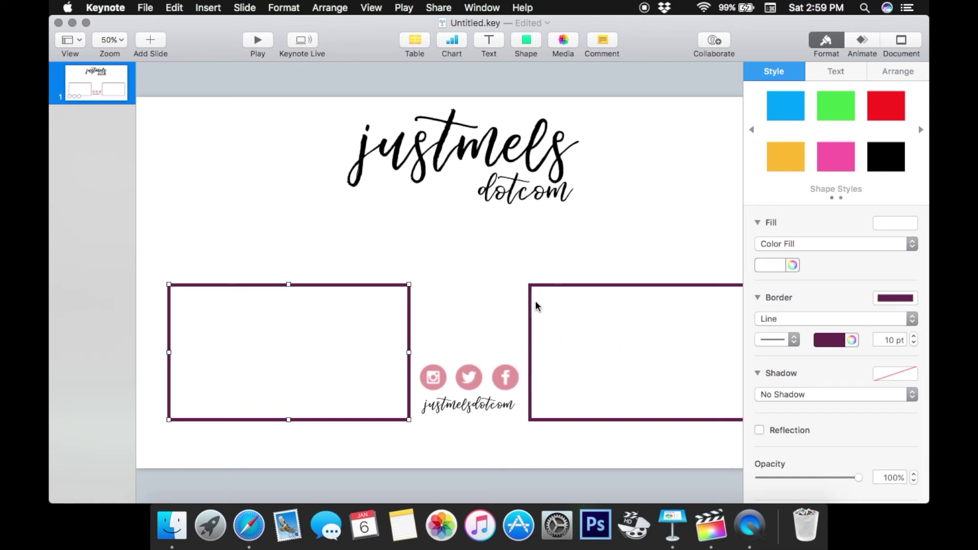
Recolour both rectangles' borders with the pink sampled from the Twitter icon.
left_click(853, 340)
left_click(600, 402)
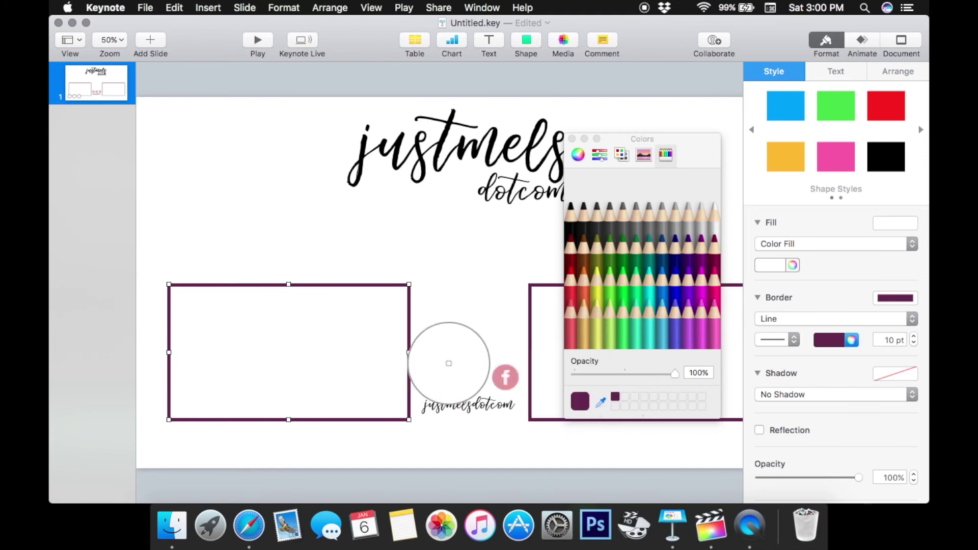
left_click(458, 378)
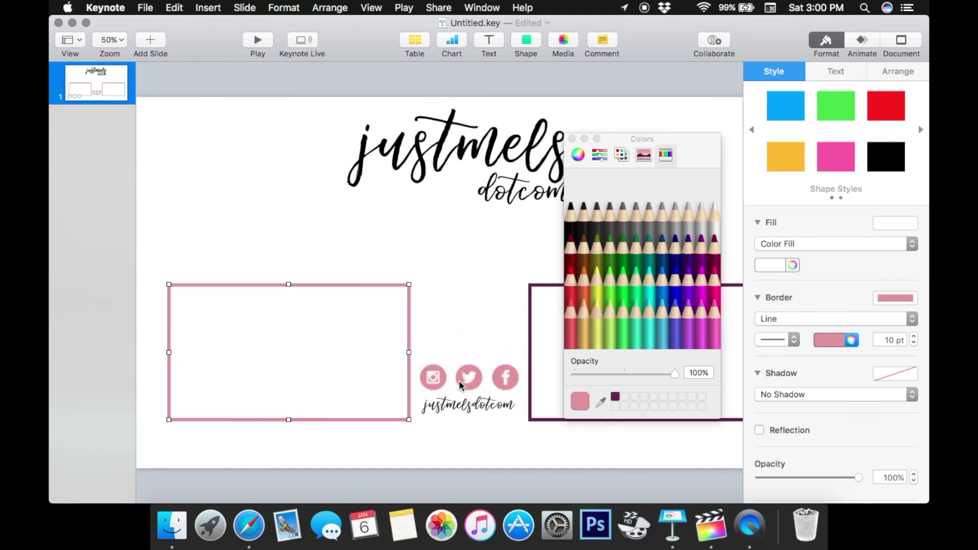
left_click(546, 383)
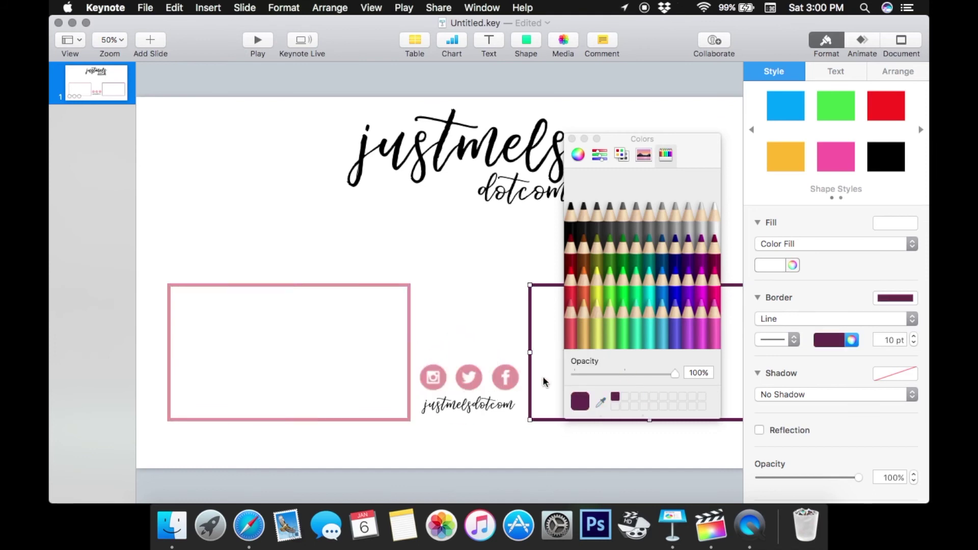
left_click(601, 403)
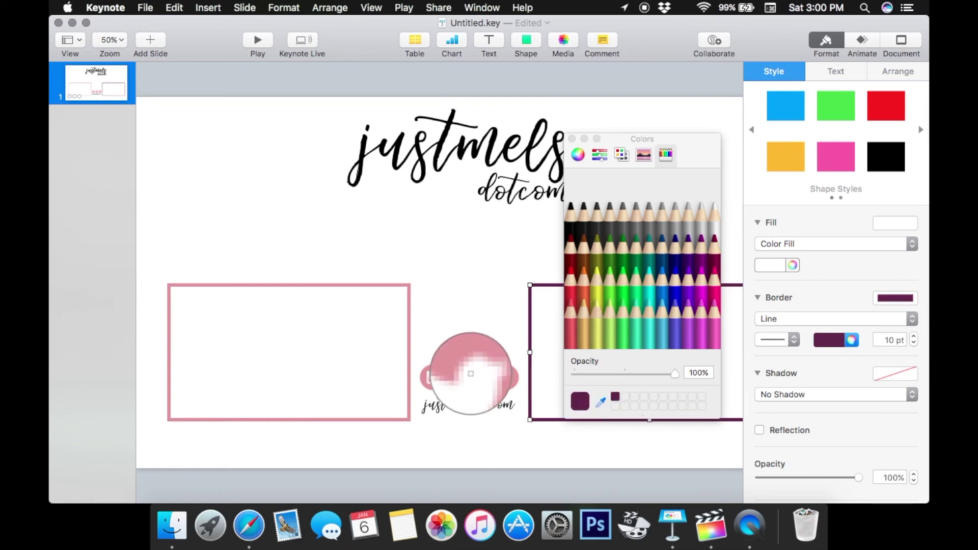
left_click(467, 367)
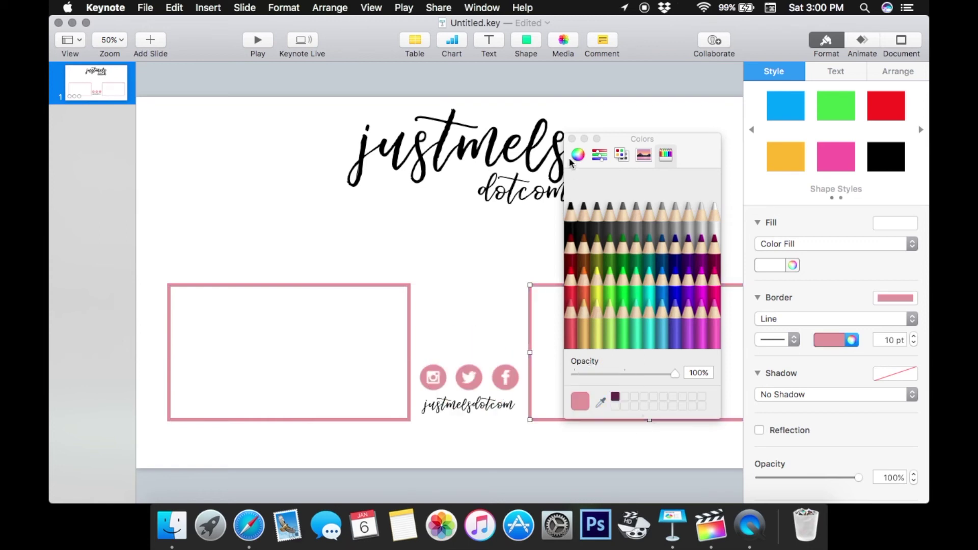
Preview Sparkle on the left rectangle and make Shimmer its build-in effect.
left_click(572, 139)
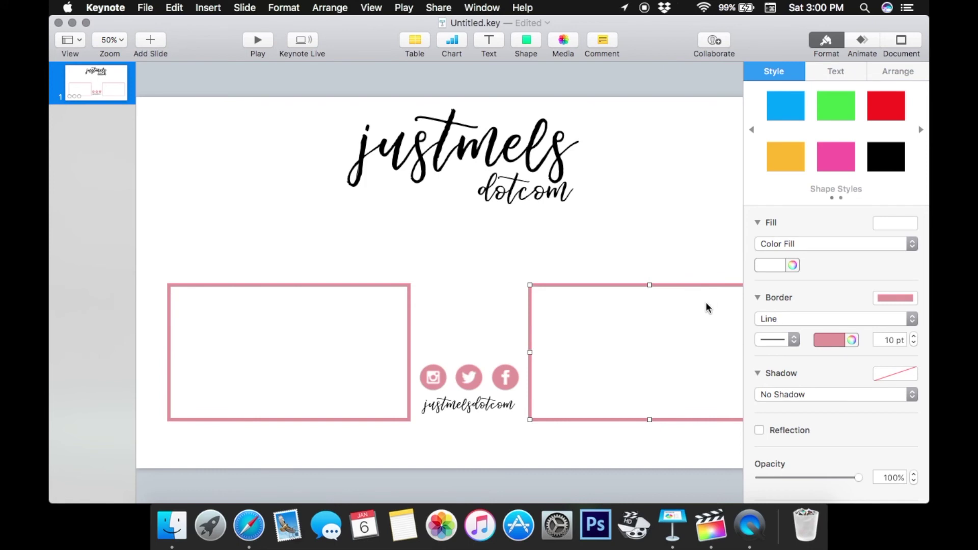
left_click(862, 41)
left_click(351, 329)
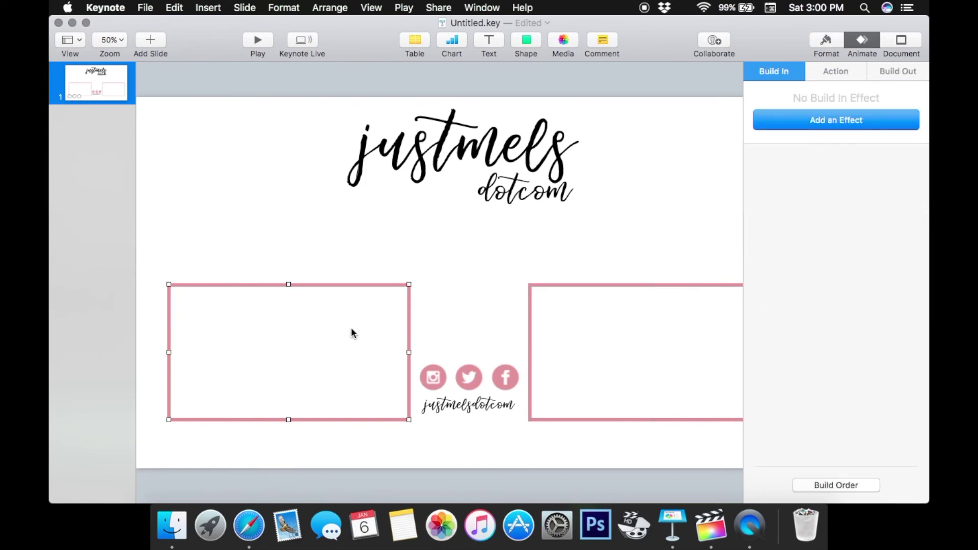
left_click(826, 112)
left_click(827, 116)
left_click(827, 117)
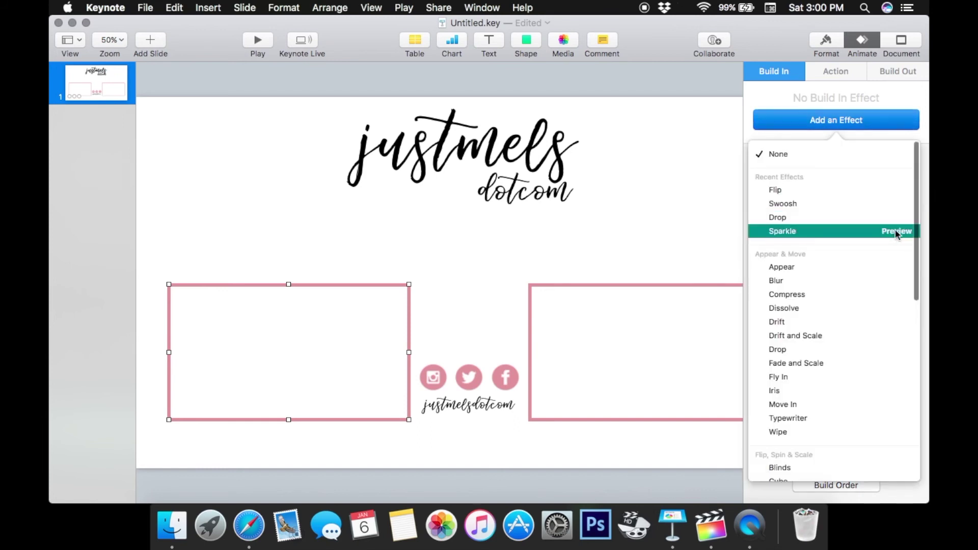
left_click(895, 231)
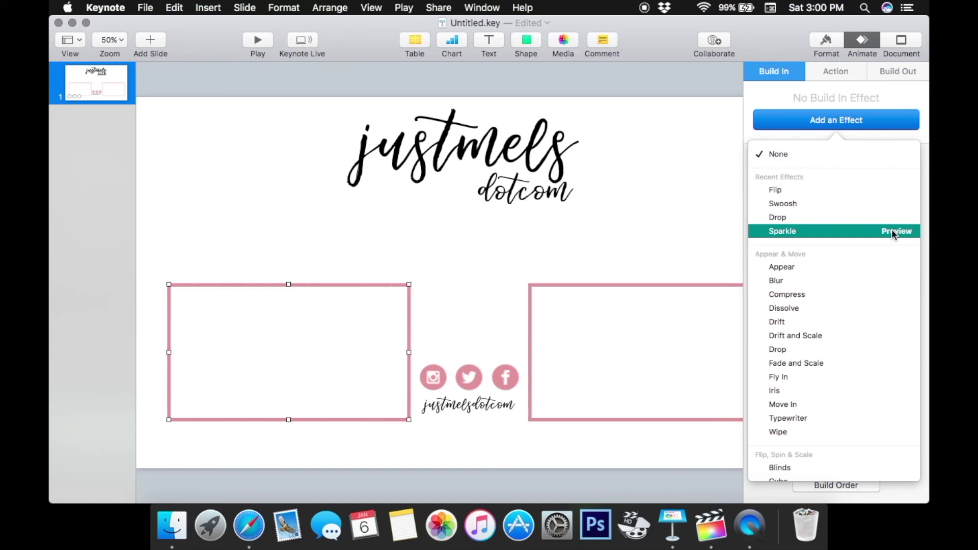
left_click(895, 231)
scroll(857, 396, "down", 10)
scroll(857, 396, "down", 2)
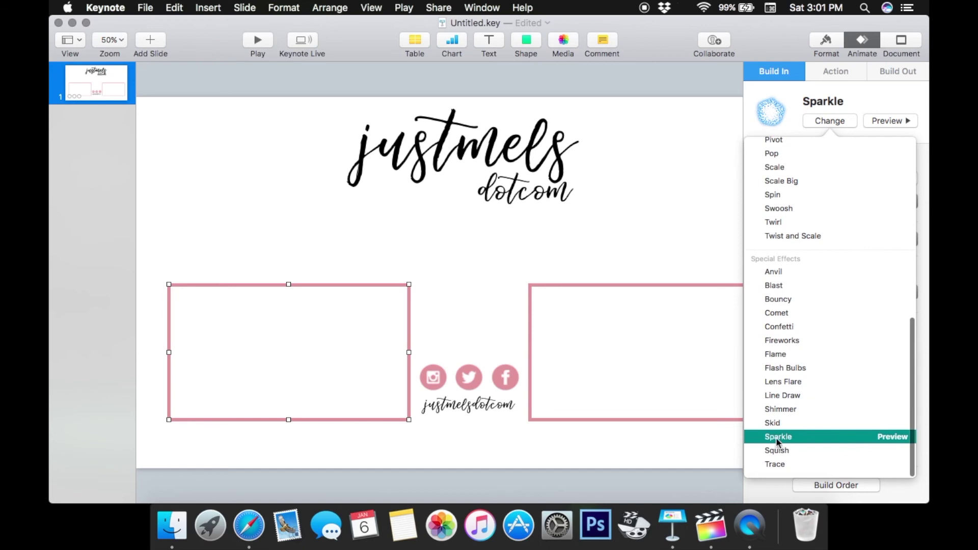
left_click(774, 410)
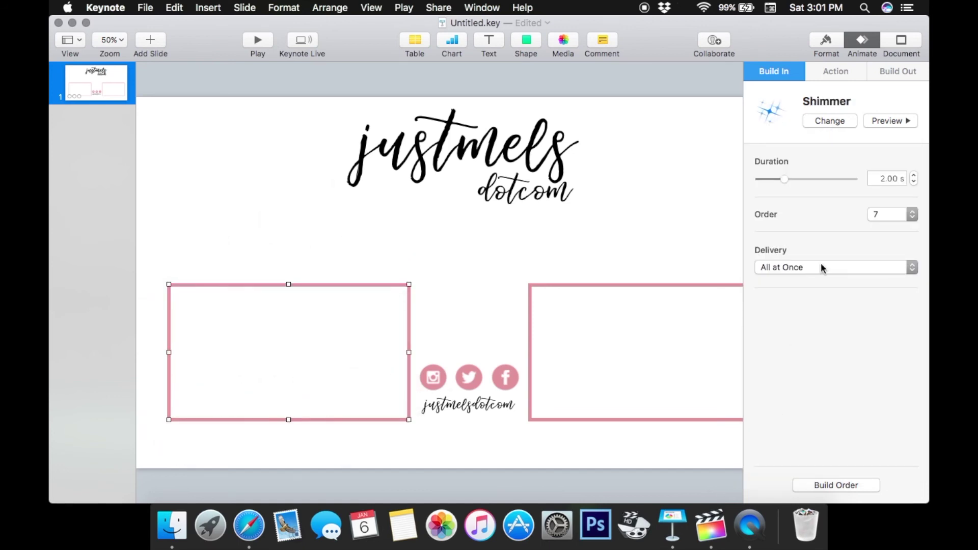
Give the right rectangle the Shimmer build-in effect.
left_click(626, 419)
left_click(831, 121)
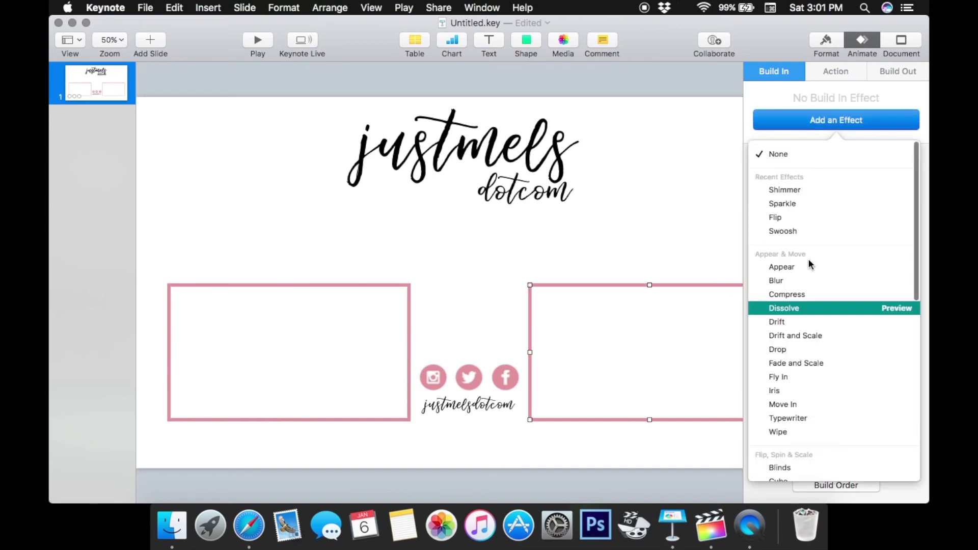
left_click(783, 189)
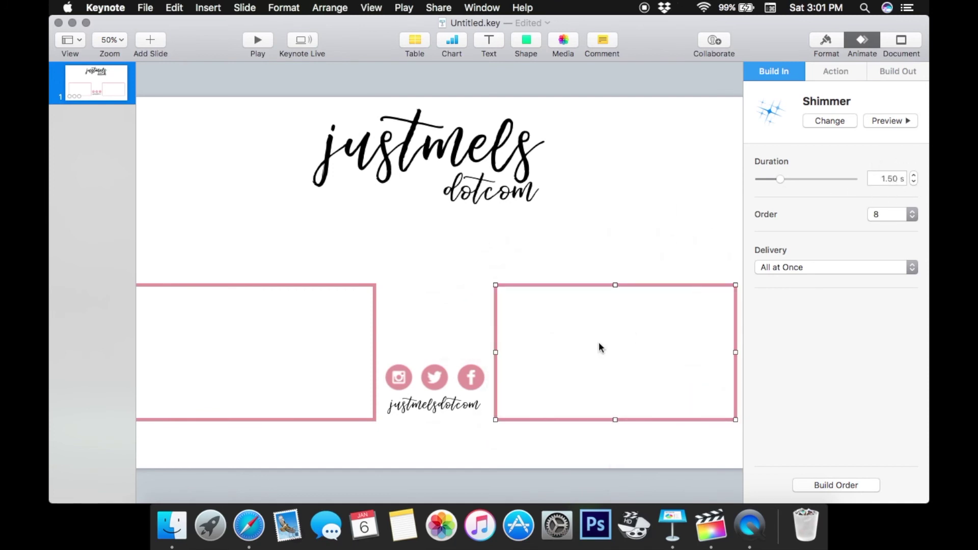
Shorten the left rectangle's Shimmer duration to match the right rectangle's.
left_click(329, 347)
left_click(564, 352)
left_click(265, 335)
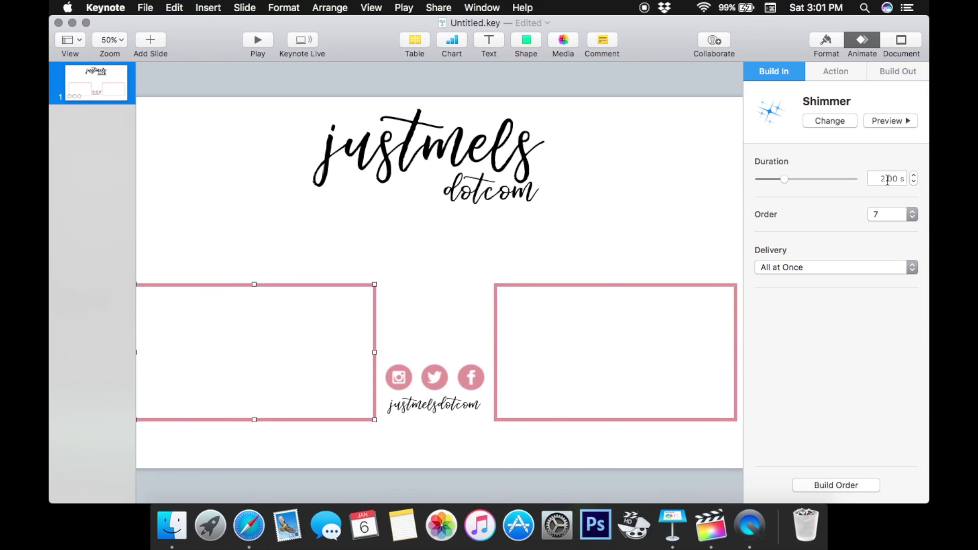
left_click(915, 182)
left_click(915, 182)
Move both rectangle builds up to positions 3 and 4 in the build order, ahead of the Twitter icon.
left_click(862, 45)
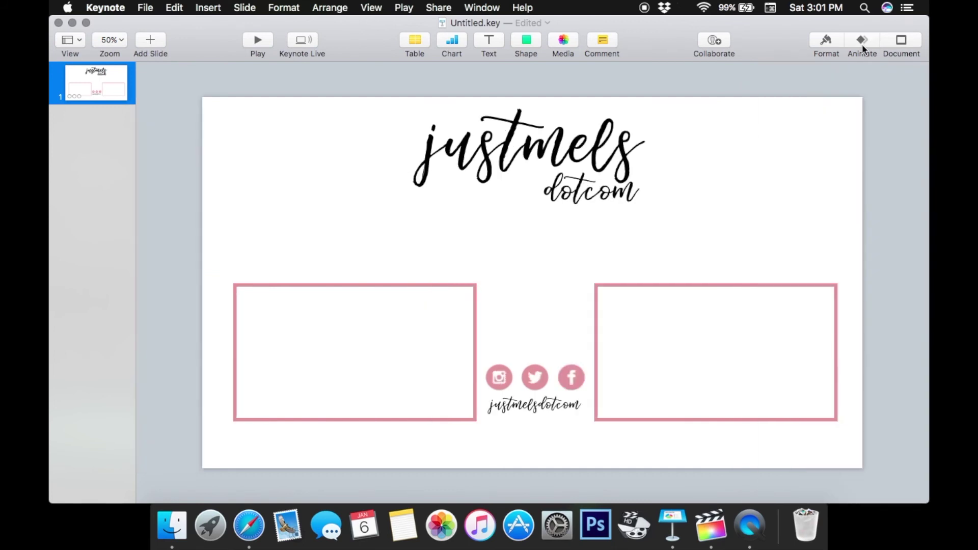
left_click(863, 46)
left_click(858, 479)
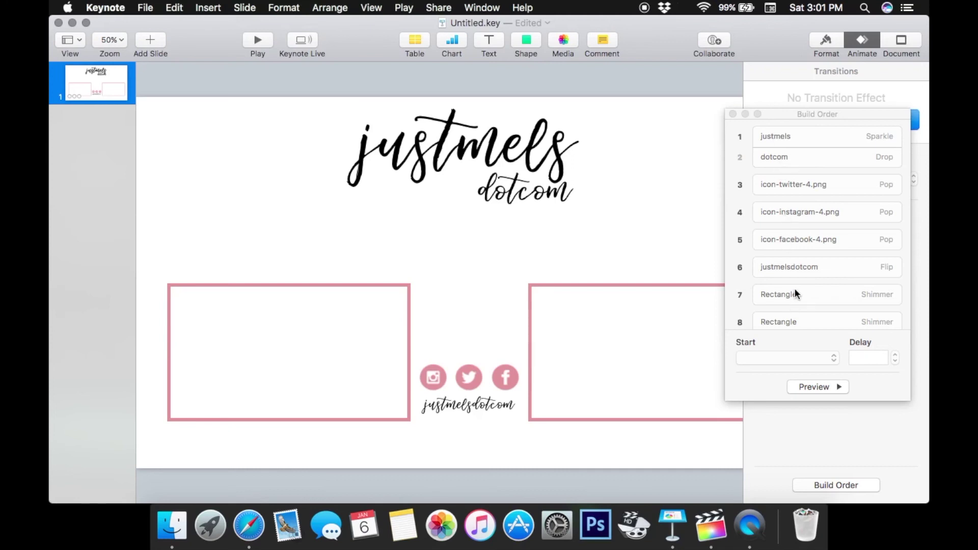
left_click_drag(795, 294, 796, 181)
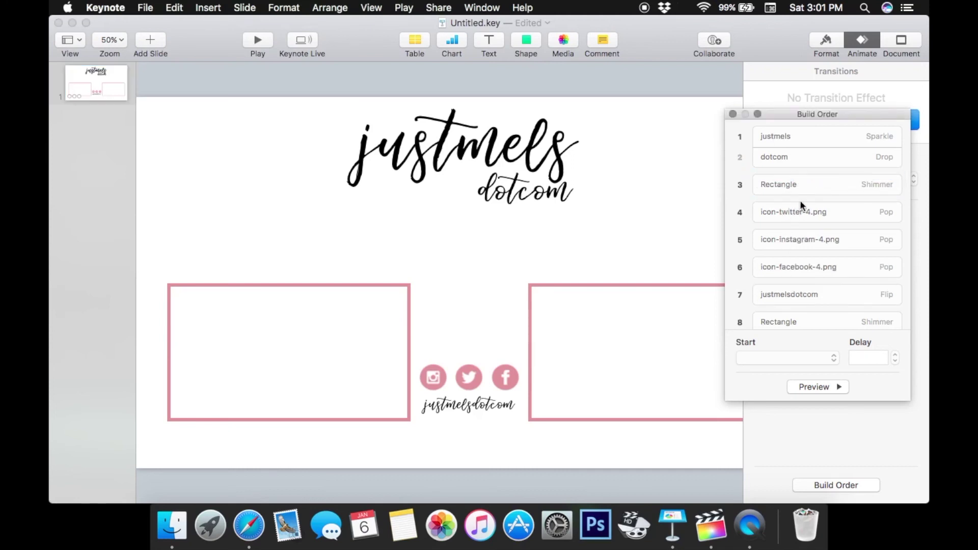
left_click_drag(805, 317, 803, 198)
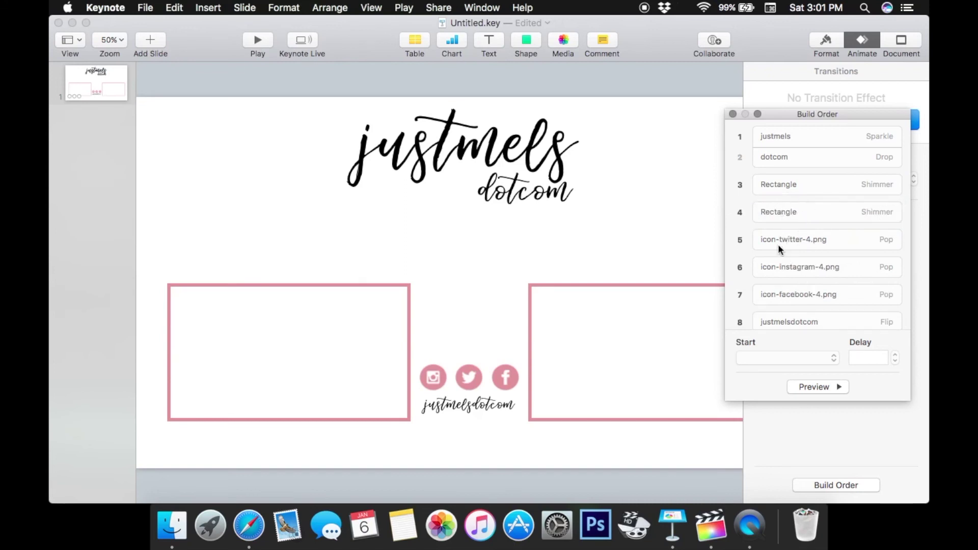
scroll(803, 300, "down", 2)
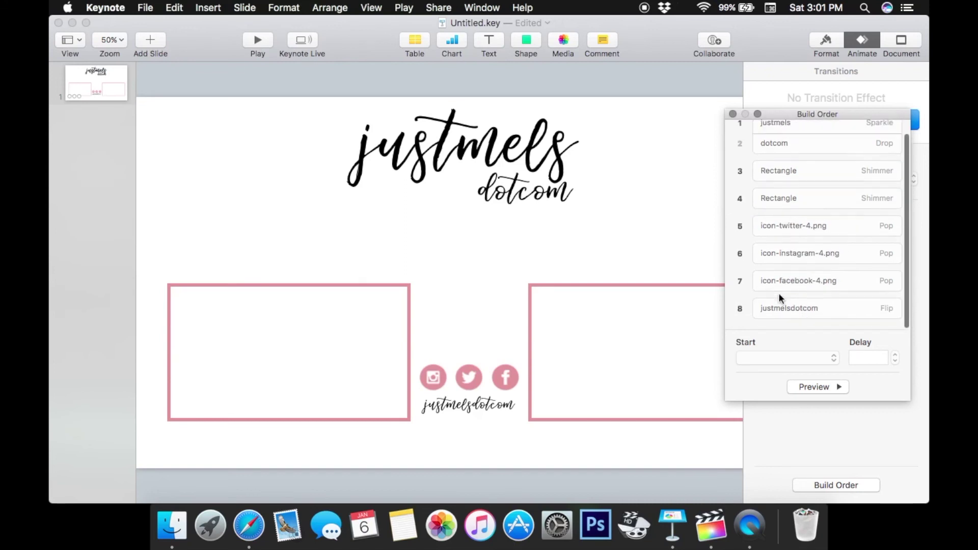
Start the left rectangle's build After Build 2 and the right rectangle's With Build 3, and preview the sequence.
left_click(804, 175)
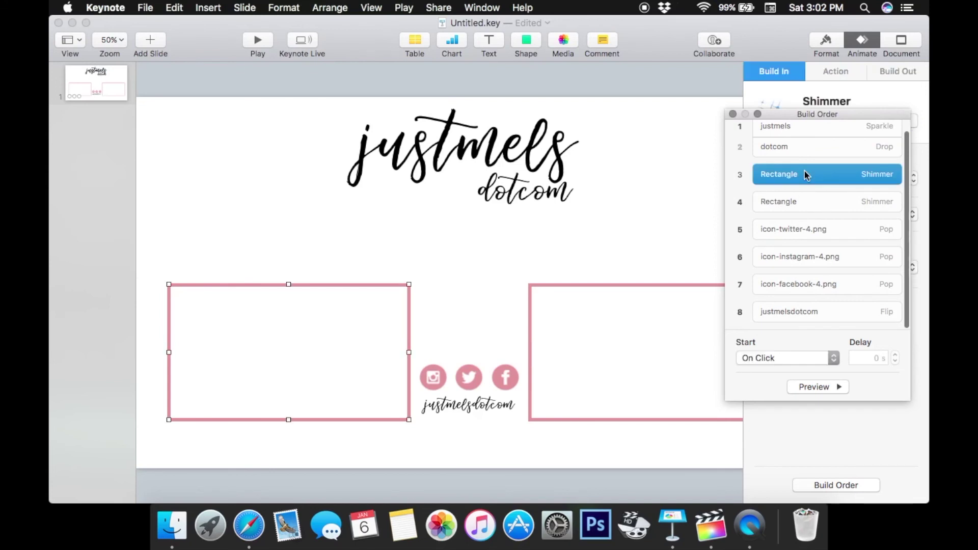
left_click(787, 360)
left_click(776, 384)
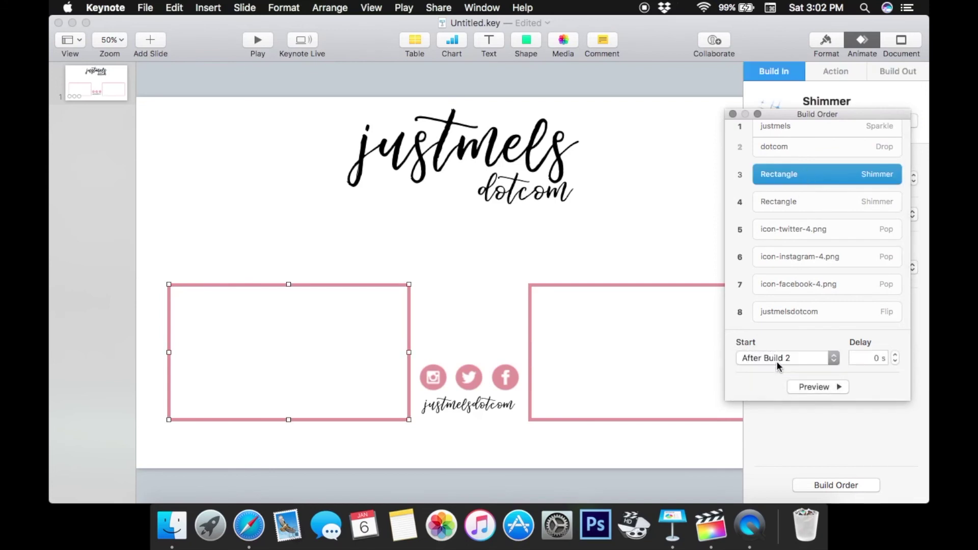
left_click(794, 201)
left_click(779, 360)
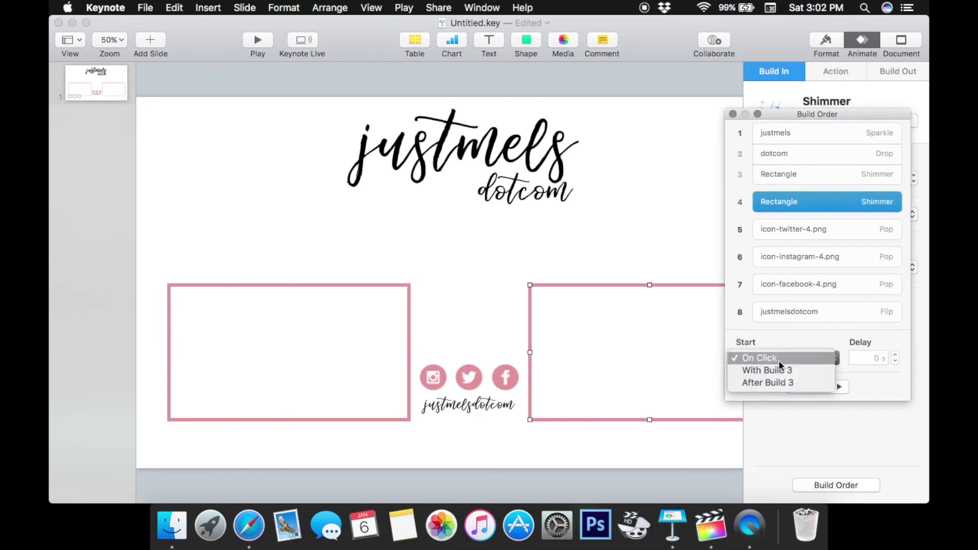
left_click(777, 370)
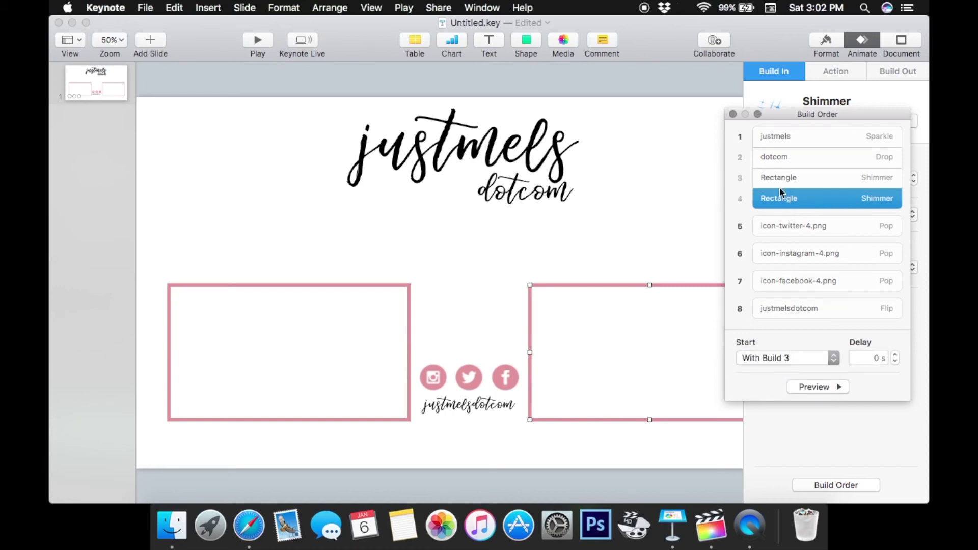
left_click(811, 388)
Start the Twitter icon's build After Build 4, and the Instagram and Facebook icons' builds With Build 5.
left_click(790, 230)
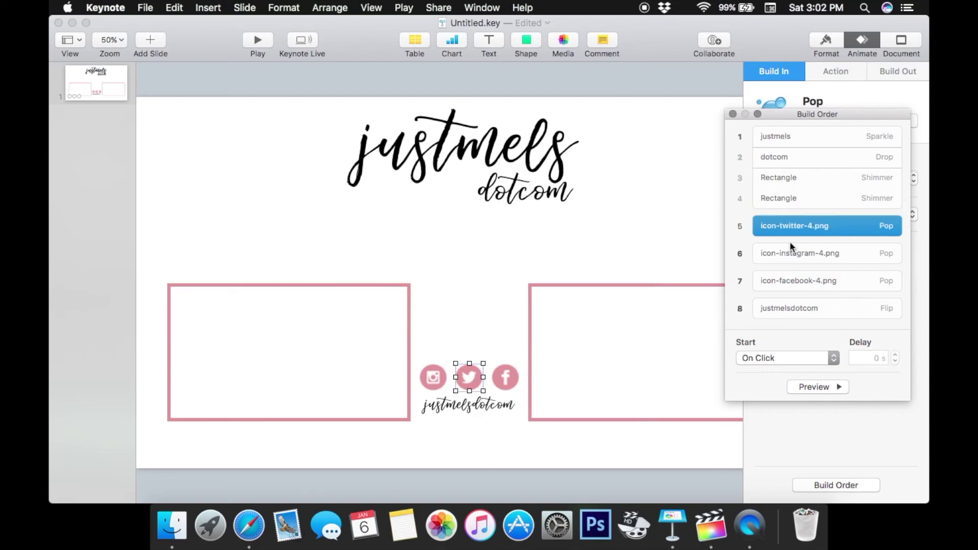
left_click(788, 356)
left_click(787, 381)
left_click(809, 252)
left_click(795, 356)
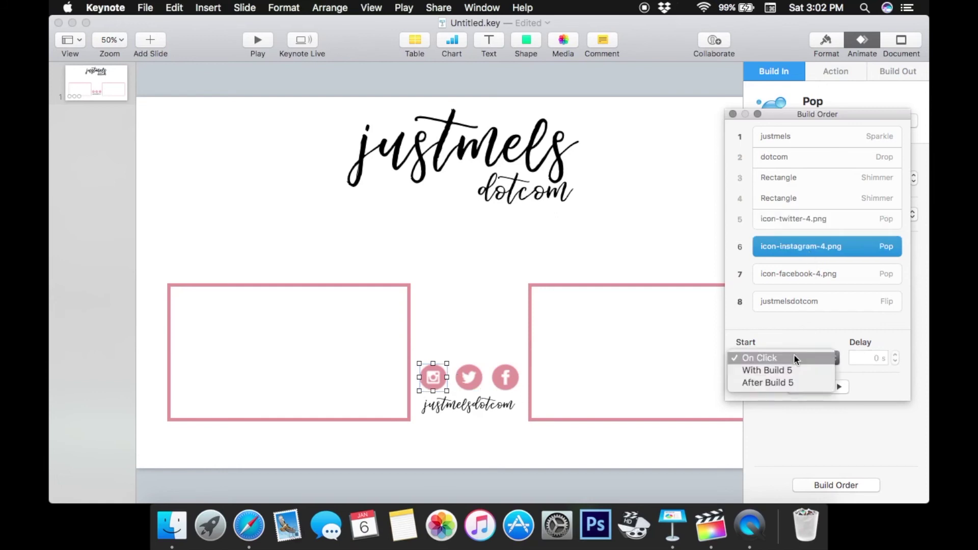
left_click(791, 371)
left_click(797, 269)
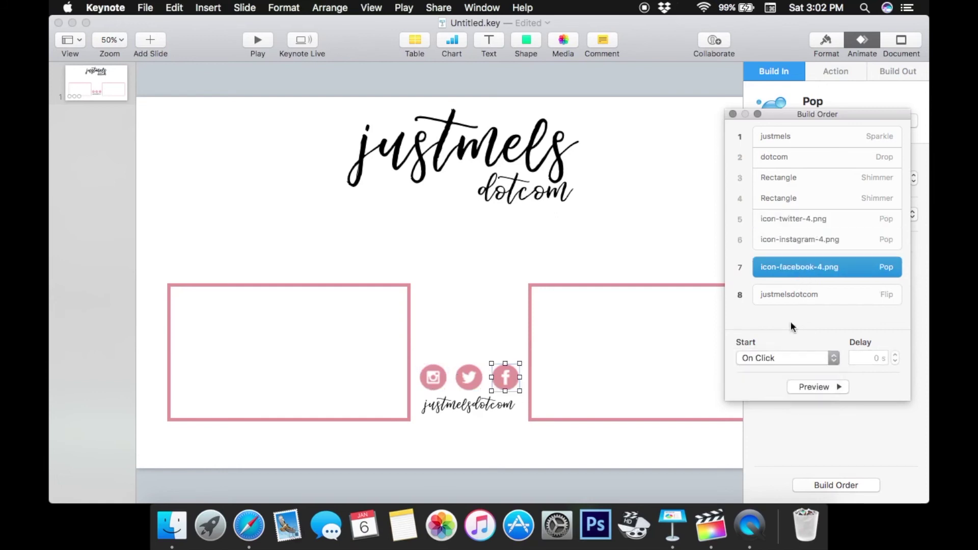
left_click(782, 359)
left_click(777, 372)
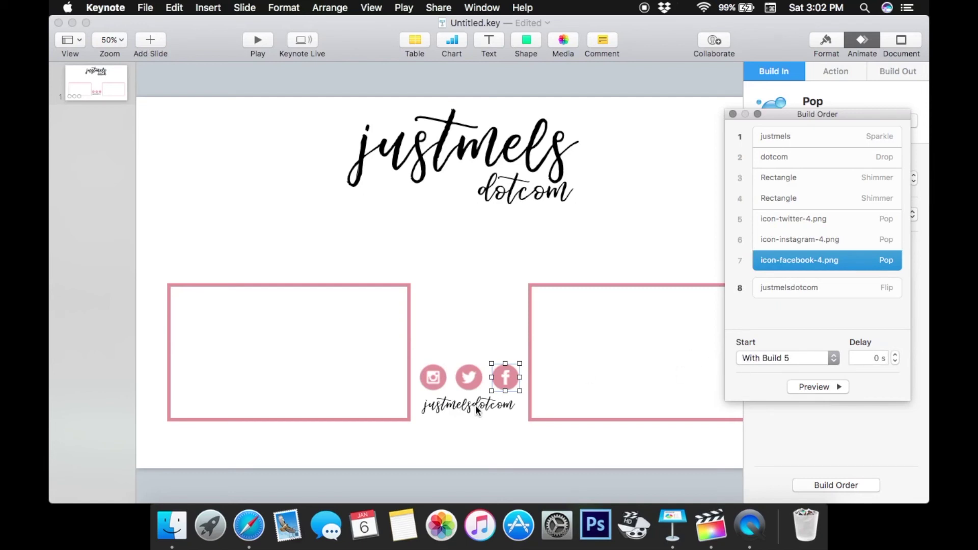
Try starting the justmelsdotcom caption's build With Build 5 and preview the sequence.
left_click(793, 288)
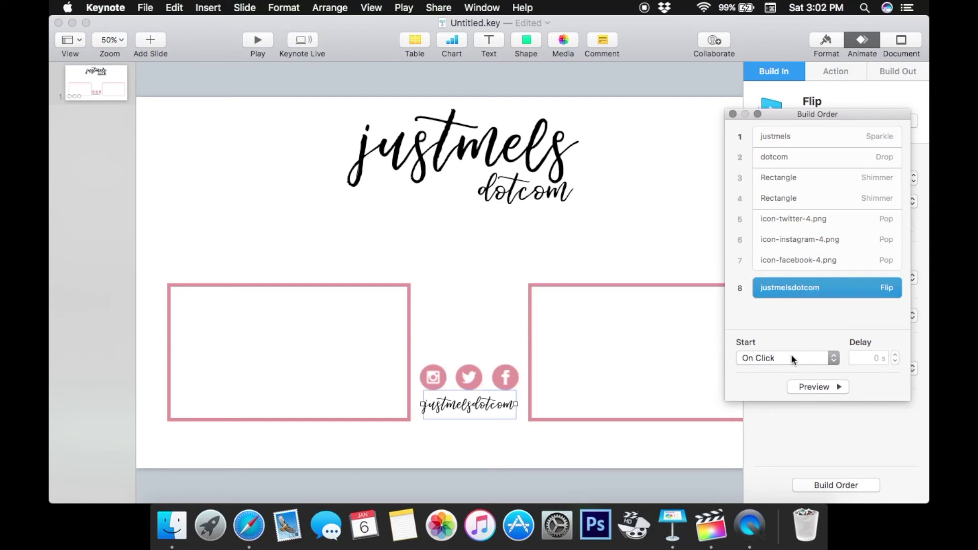
left_click(791, 356)
left_click(791, 371)
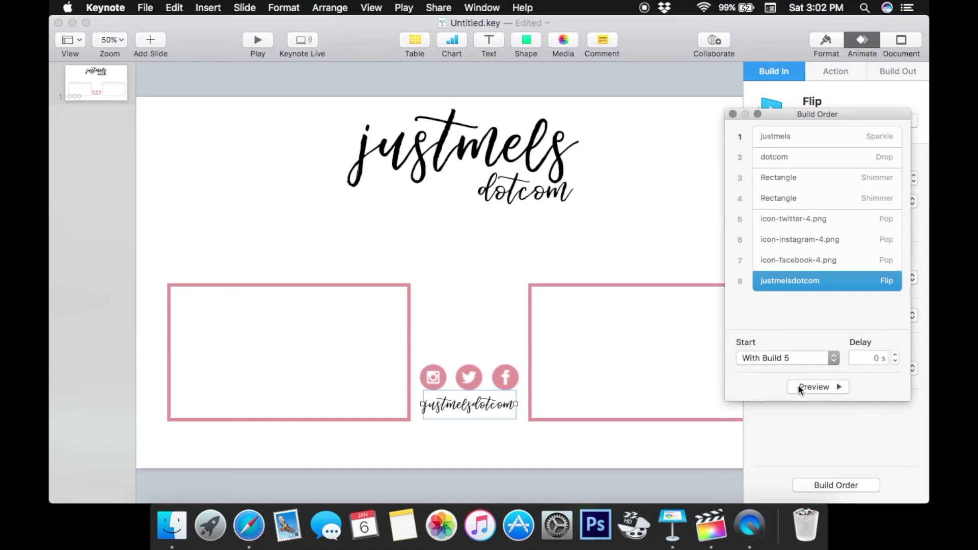
left_click(799, 386)
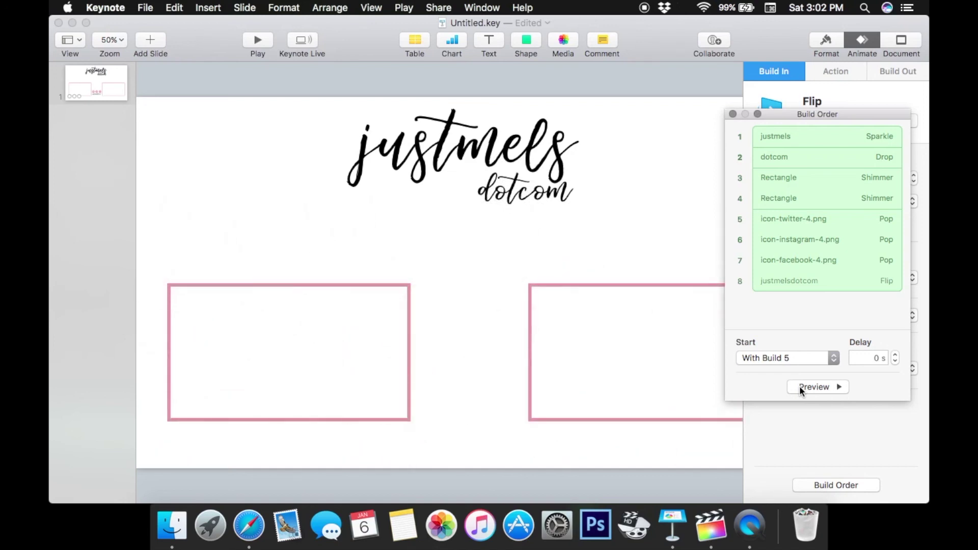
Start the justmelsdotcom caption's build After Build 7, preview the whole sequence and close the build order.
left_click(794, 360)
left_click(794, 369)
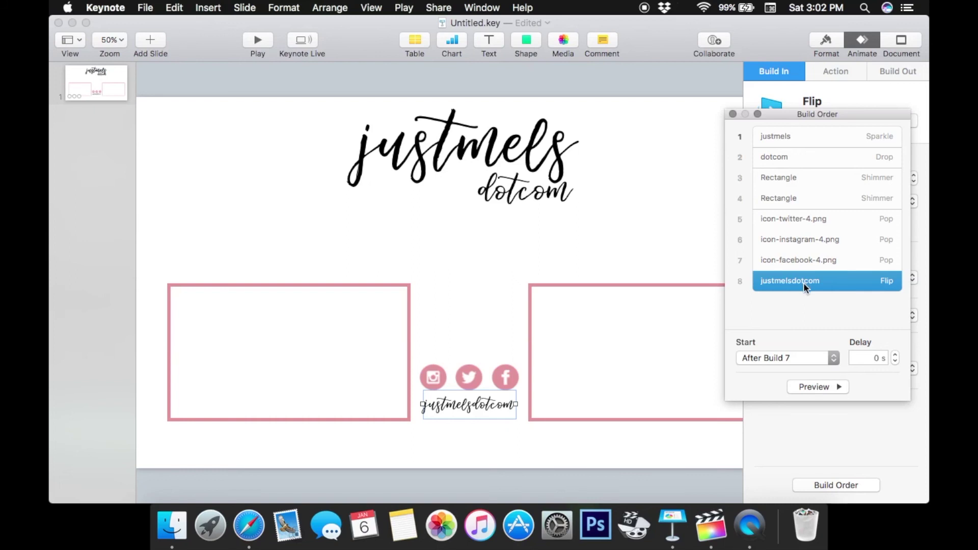
left_click(815, 388)
left_click(732, 113)
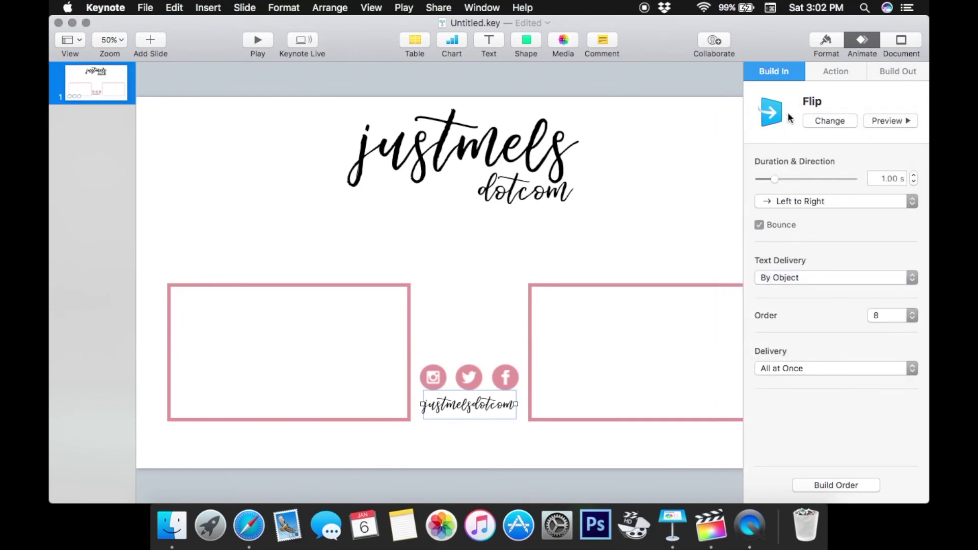
left_click(863, 40)
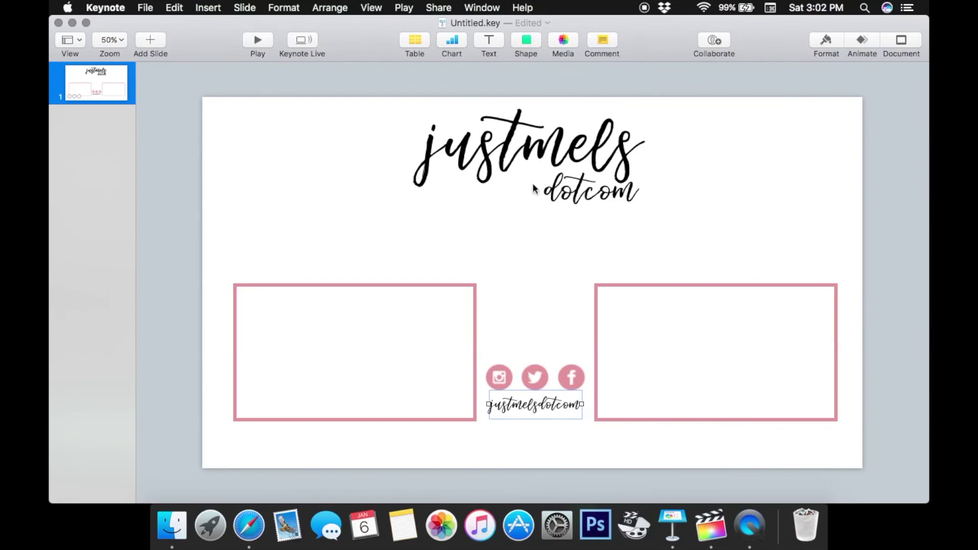
left_click(145, 8)
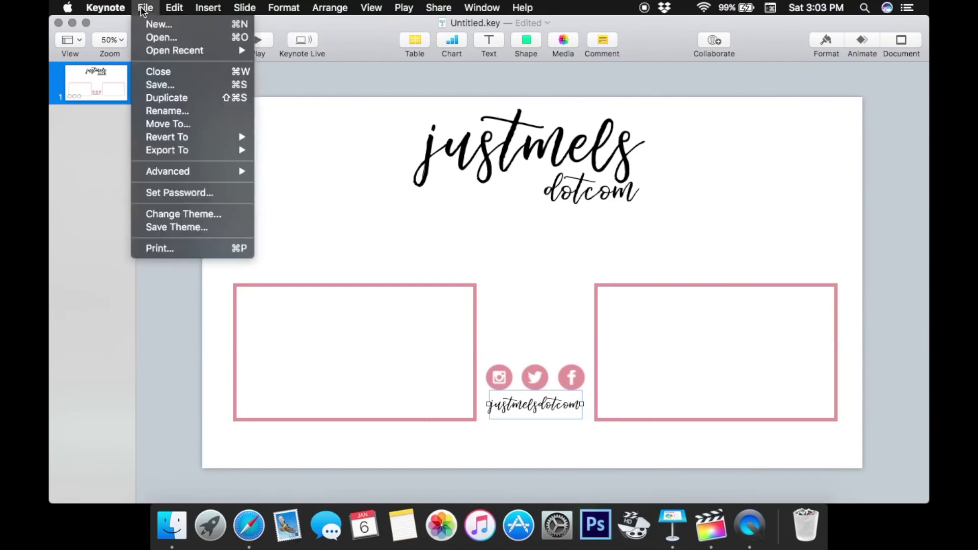
left_click(169, 85)
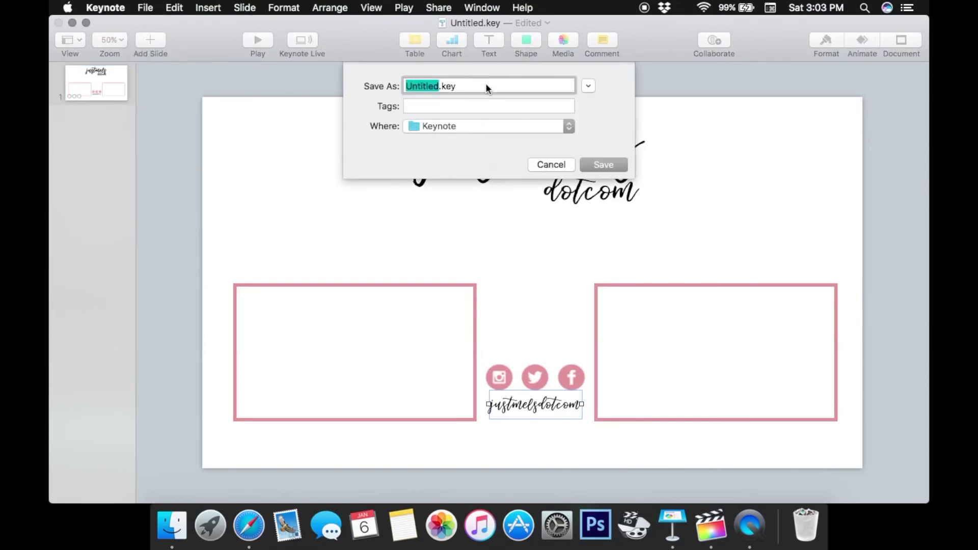
type("OUtro")
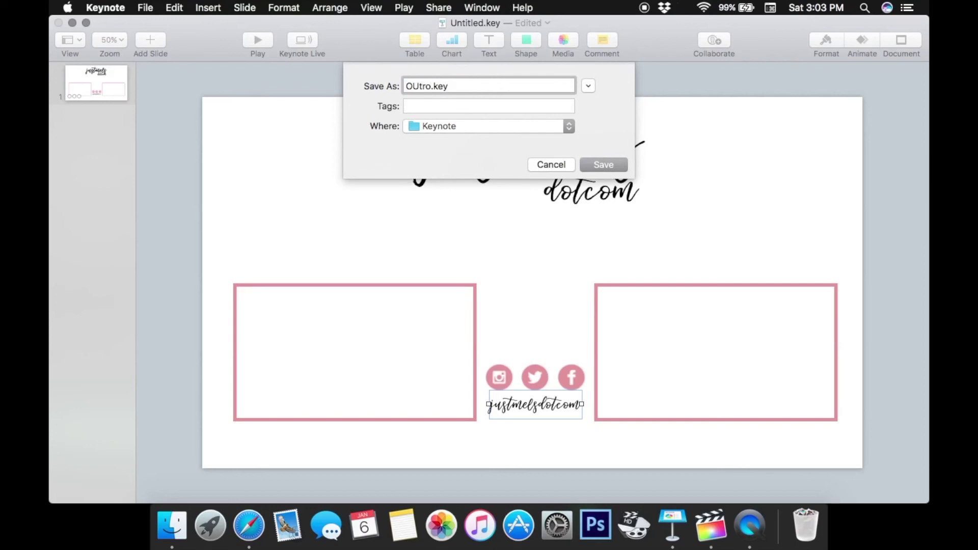
type("u")
left_click(552, 165)
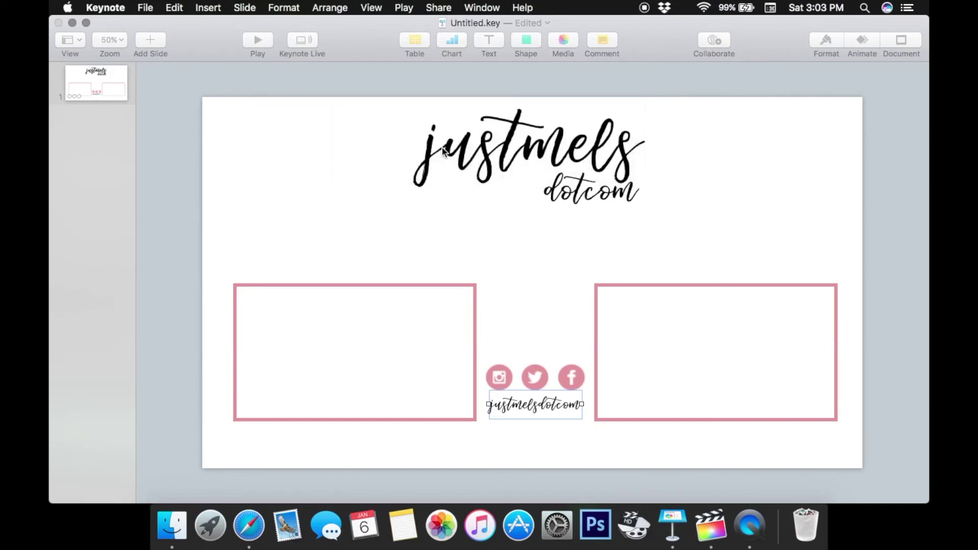
Set up a self-playing QuickTime export with 0 seconds before the next slide and next build, in 1080p format.
left_click(146, 7)
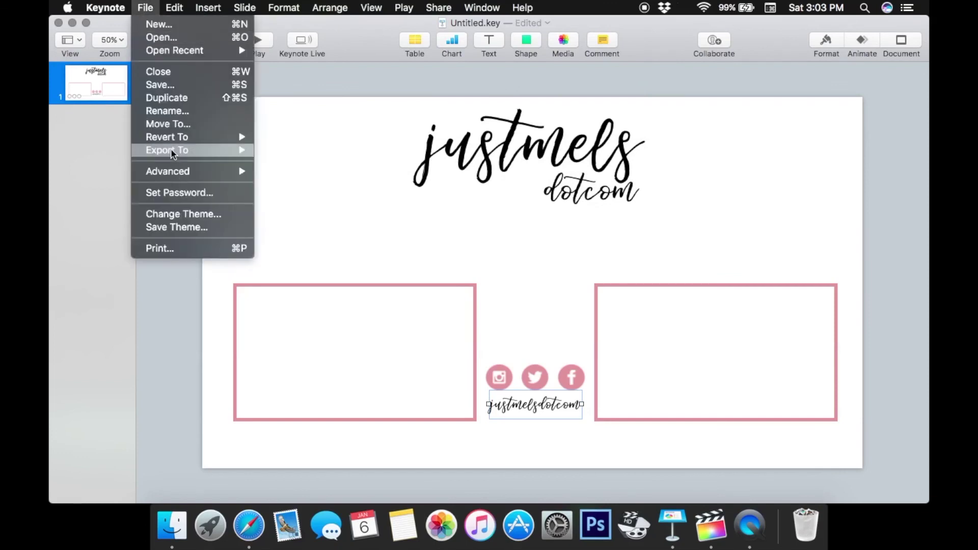
mouse_move(175, 151)
left_click(296, 176)
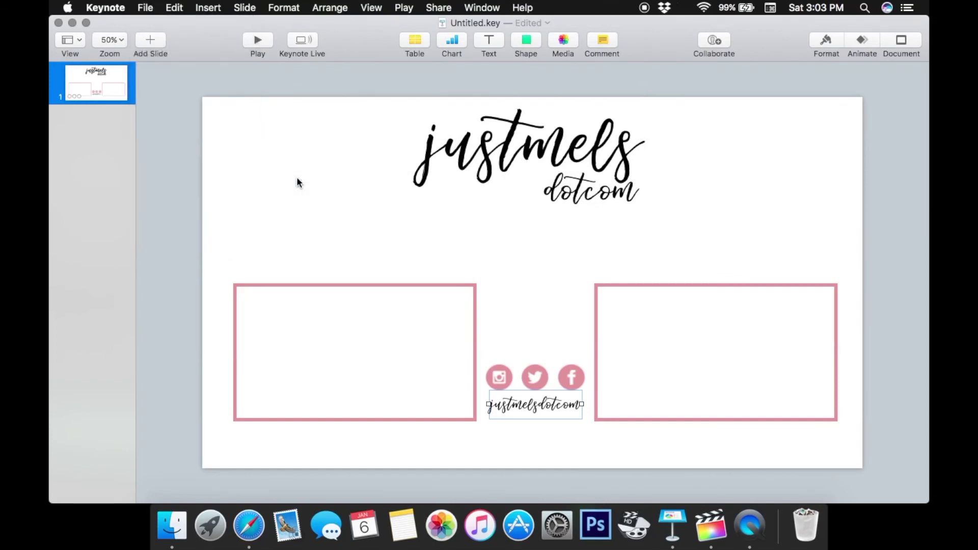
double_click(451, 174)
type("0")
double_click(449, 196)
type("0")
left_click(470, 232)
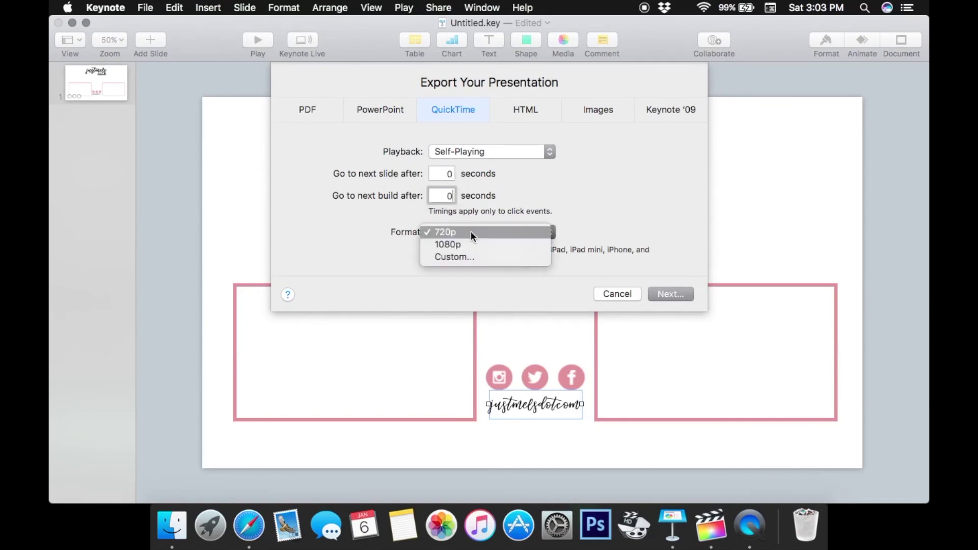
left_click(462, 243)
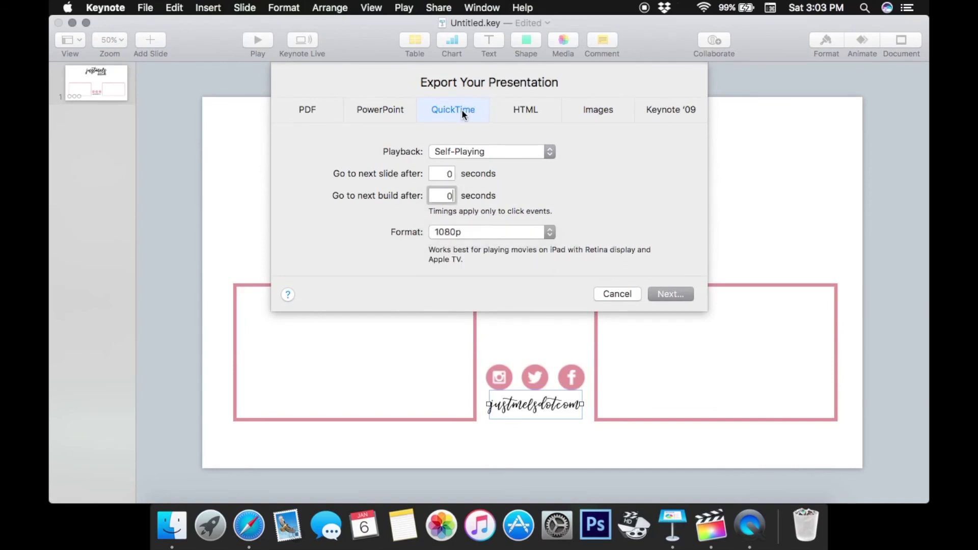
Continue to the export's save settings, name the movie Outro.m4v in the Keynote folder, and cancel the export.
left_click(680, 293)
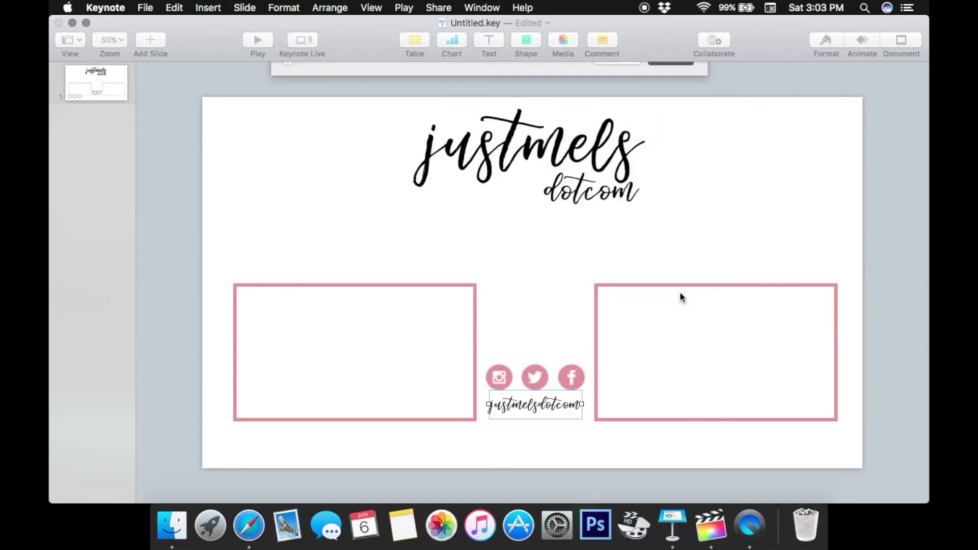
double_click(423, 87)
type("Outro.m4v")
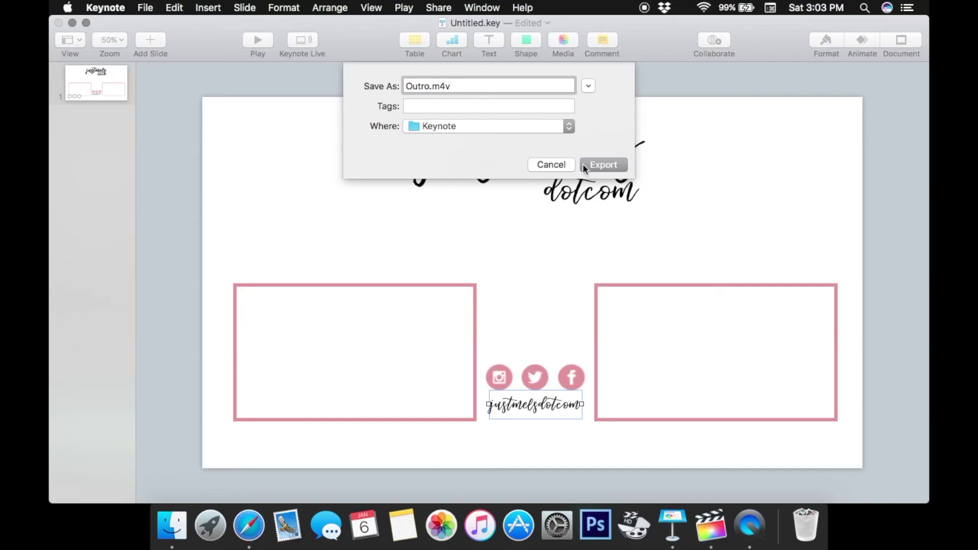
left_click(546, 164)
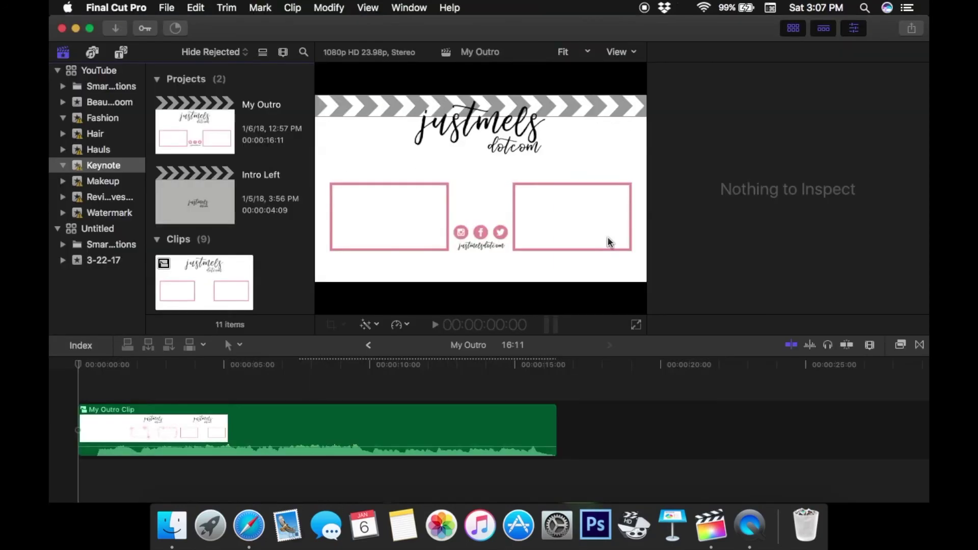
Switch to Final Cut Pro, select the My Outro project and select My Outro Clip in its timeline.
left_click(235, 141)
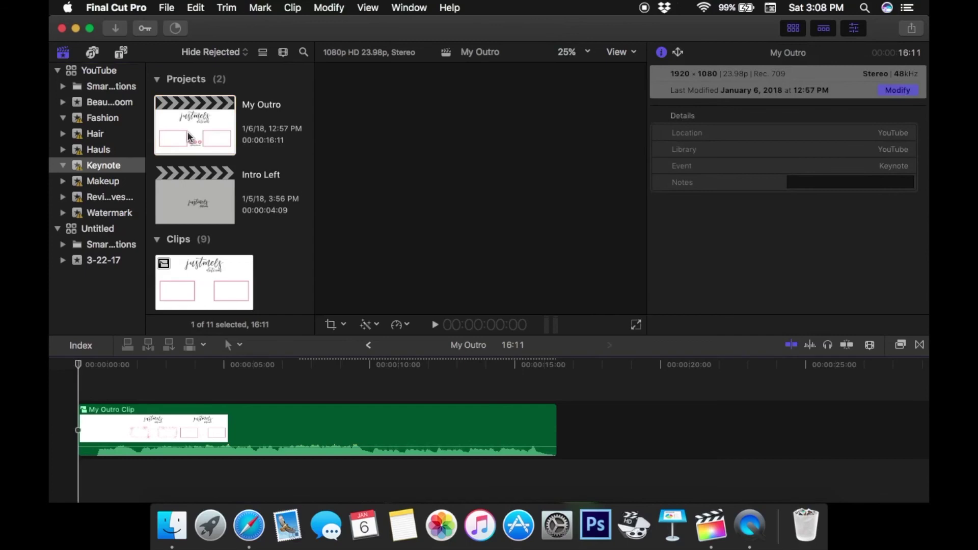
left_click(171, 421)
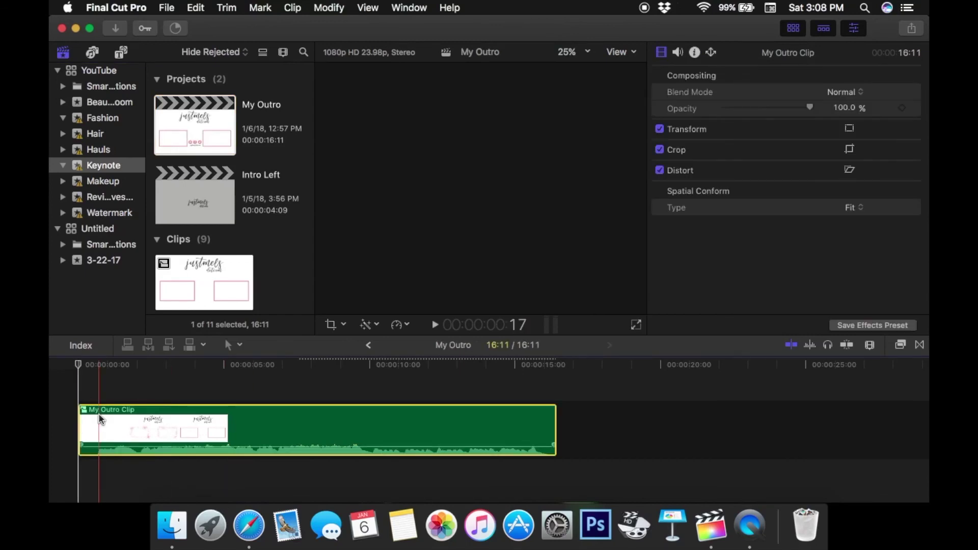
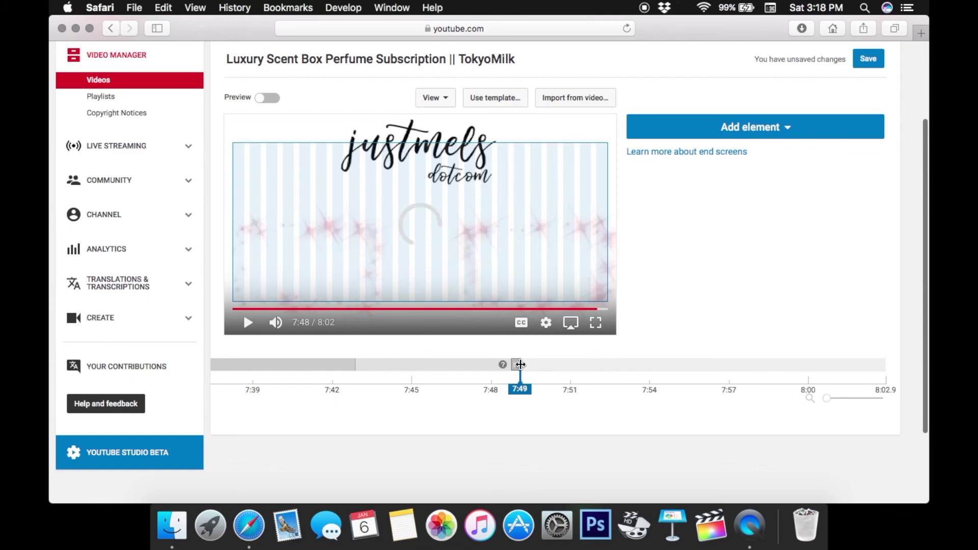
Switch to the YouTube end screen editor in Safari, start the end screen at 7:49 and create a Most recent upload video element.
left_click_drag(521, 364, 522, 364)
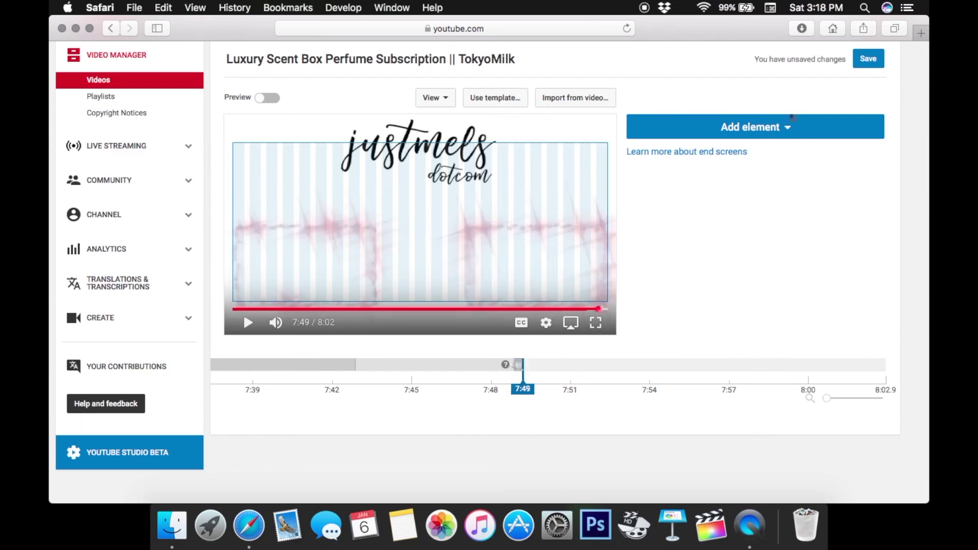
left_click(779, 129)
left_click(847, 174)
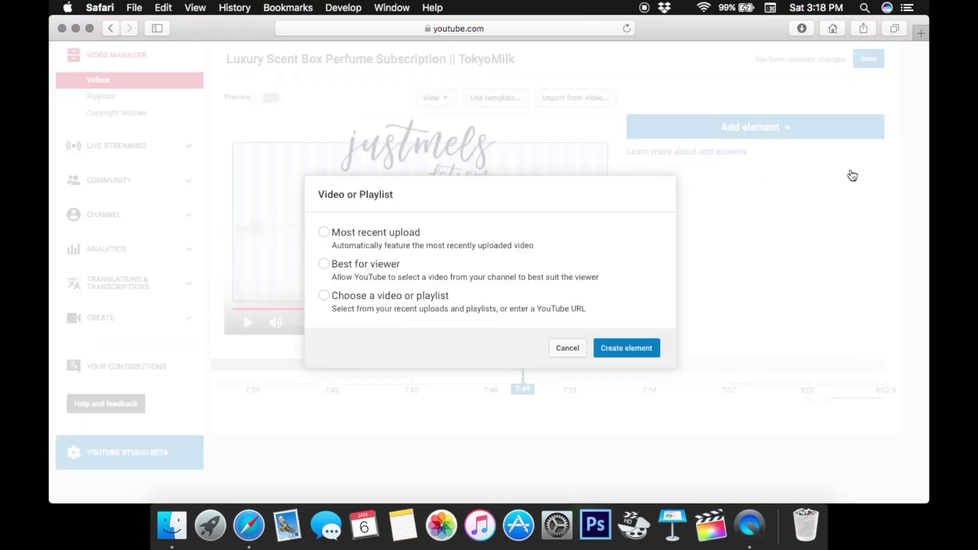
left_click(623, 347)
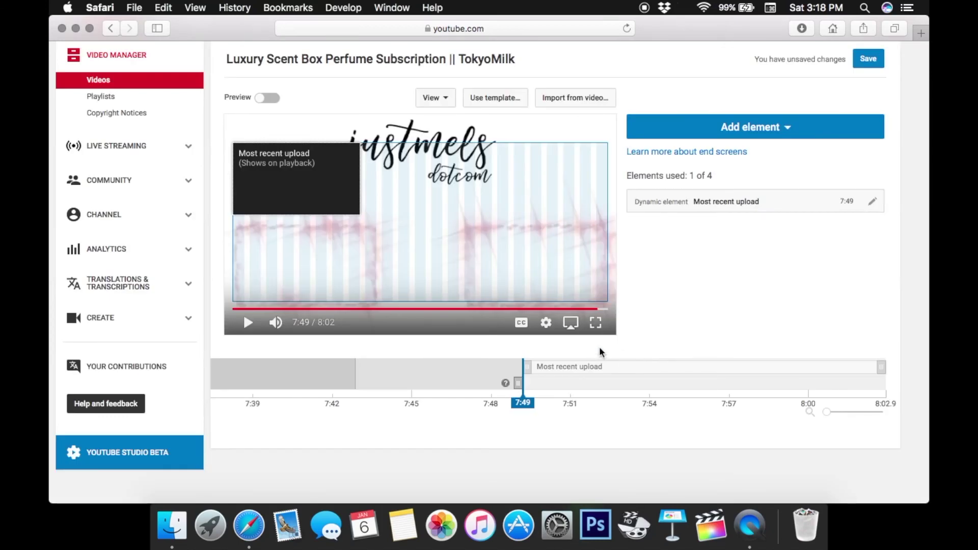
Move the Most recent upload element over the left rectangle of the outro and enlarge it to fill the frame.
left_click_drag(301, 171, 298, 264)
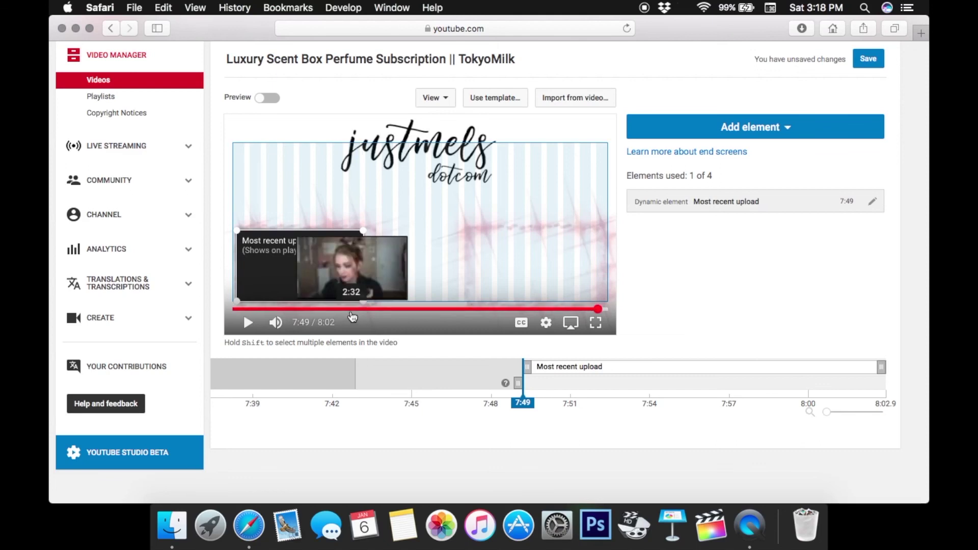
left_click_drag(360, 232, 374, 225)
left_click_drag(352, 257, 350, 259)
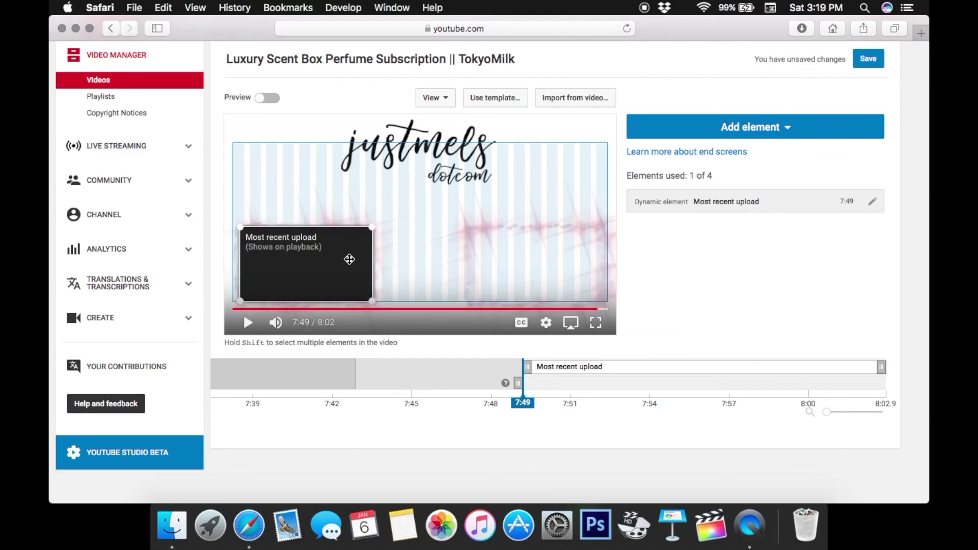
Create a Best for viewer video element and fit it over the right rectangle, matching the Most recent upload element's size.
left_click(754, 132)
left_click(875, 175)
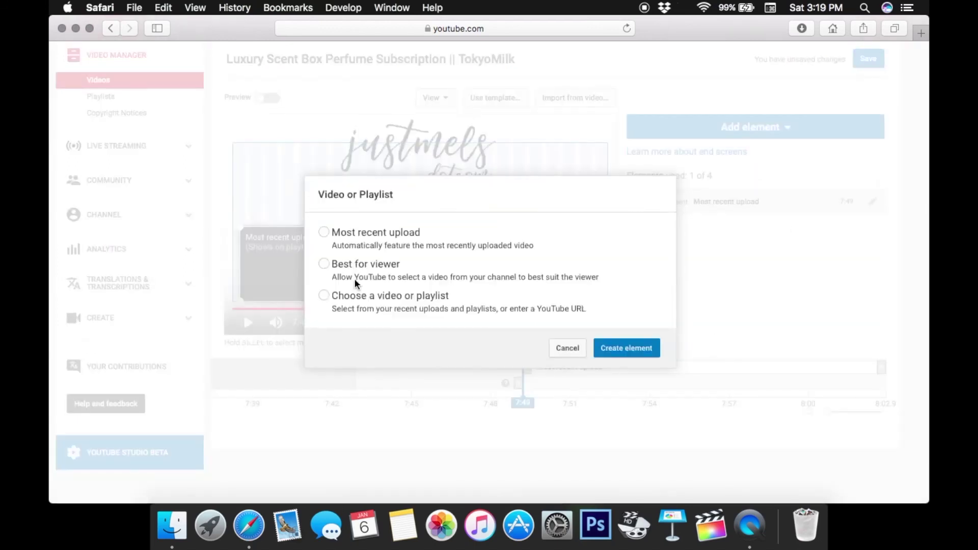
left_click(629, 354)
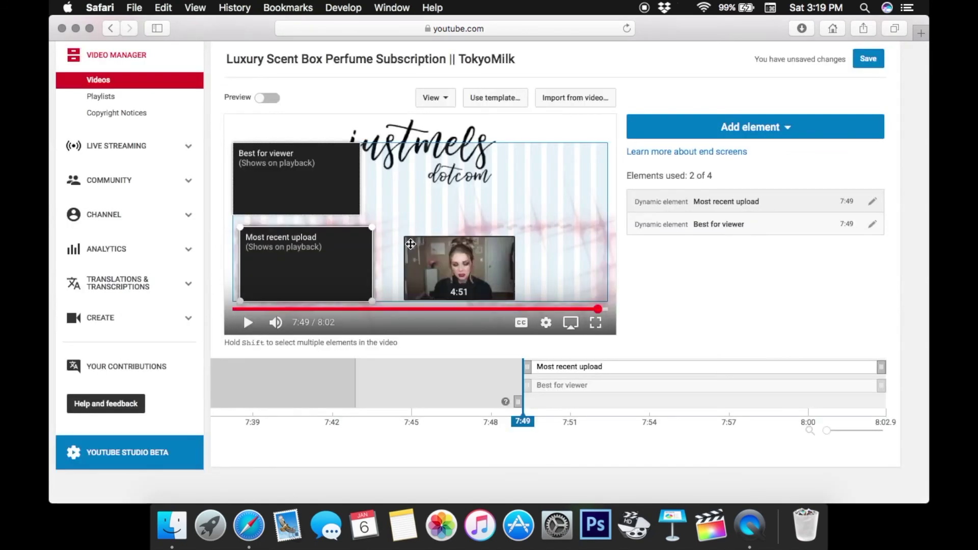
left_click_drag(518, 271, 563, 277)
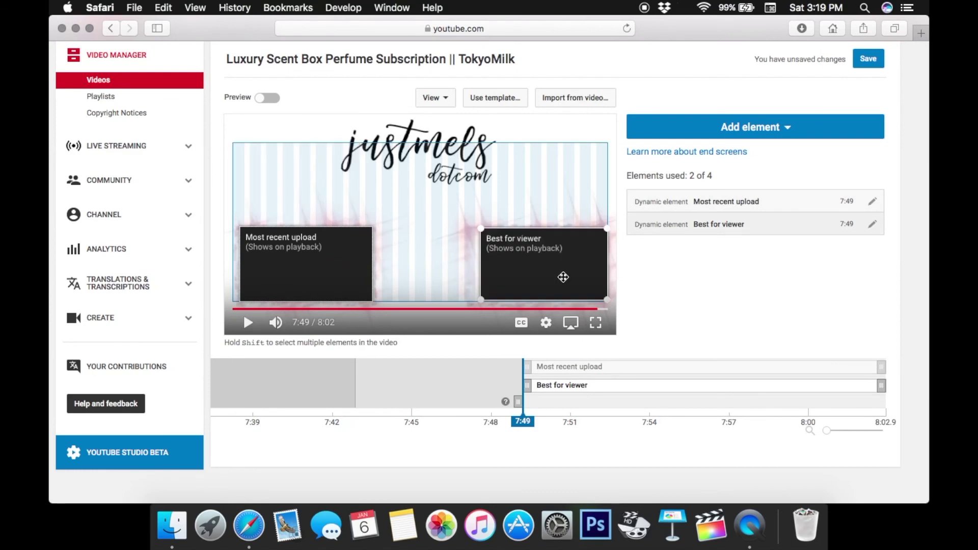
left_click_drag(482, 231, 482, 234)
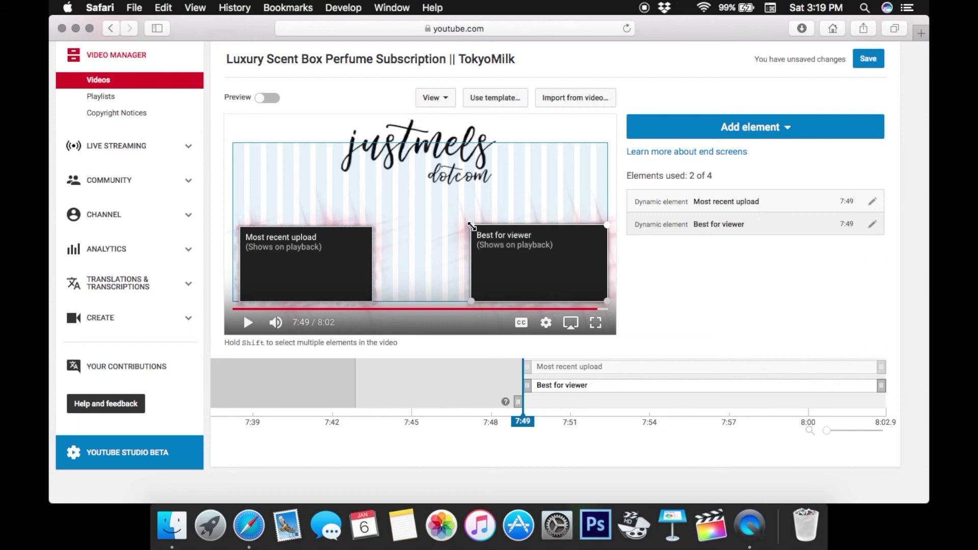
left_click_drag(472, 227, 476, 227)
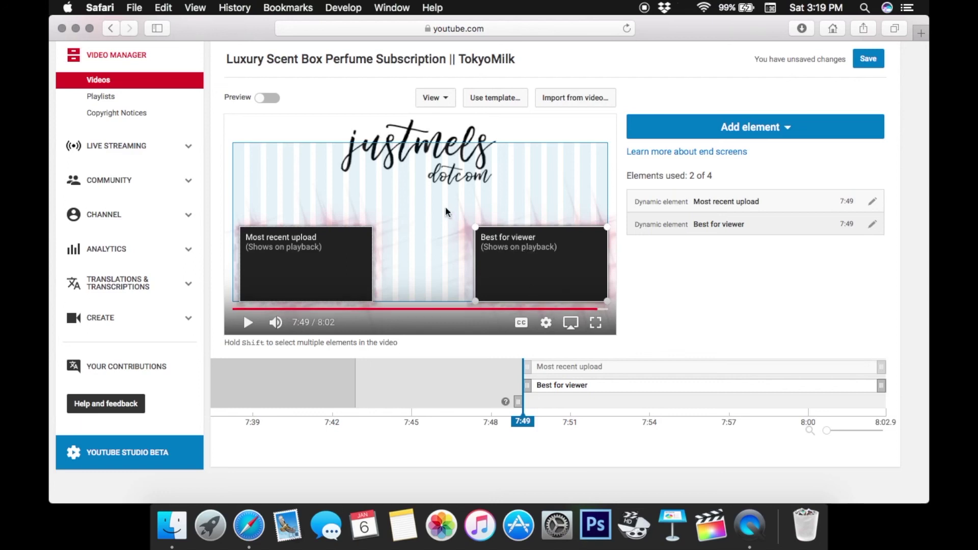
Add a Subscribe element, toggle Snap to grid, and position the element below the logo between the two video elements.
left_click(761, 126)
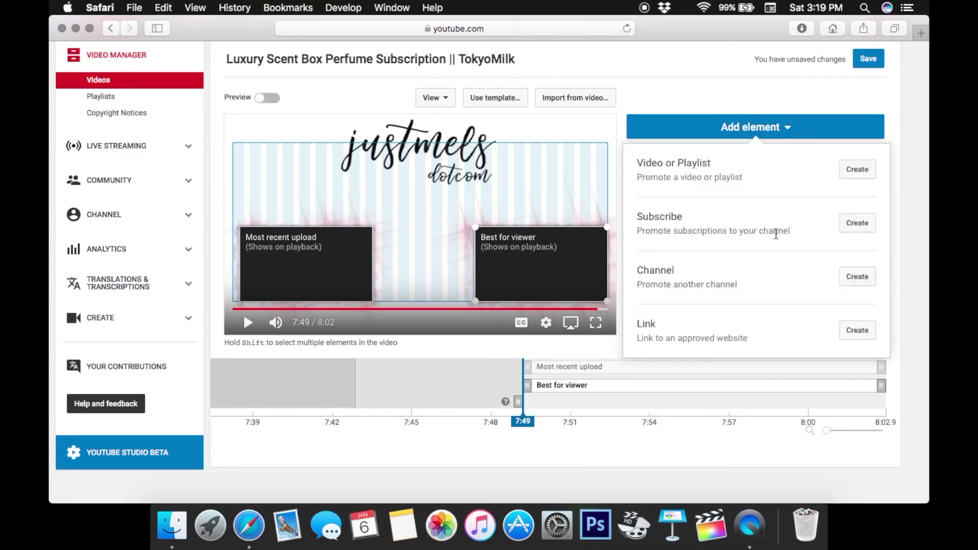
left_click(857, 226)
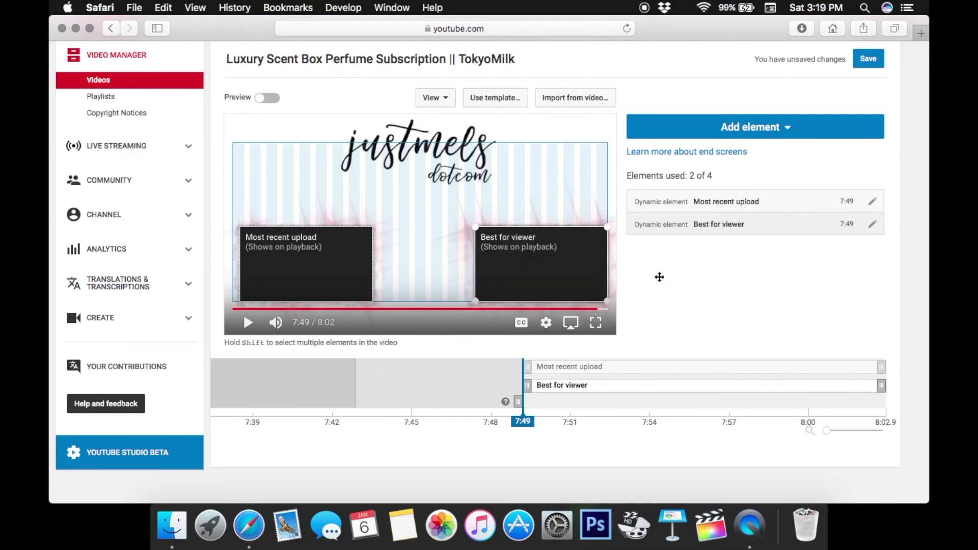
left_click_drag(262, 170, 430, 215)
left_click(436, 102)
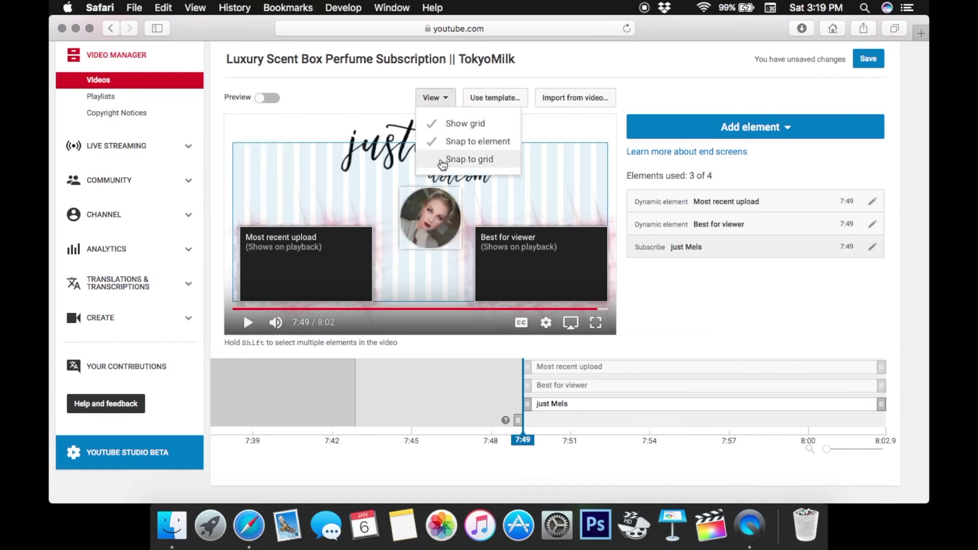
left_click(445, 157)
mouse_move(443, 235)
left_mouse_down()
mouse_move(440, 257)
mouse_move(442, 237)
left_mouse_up()
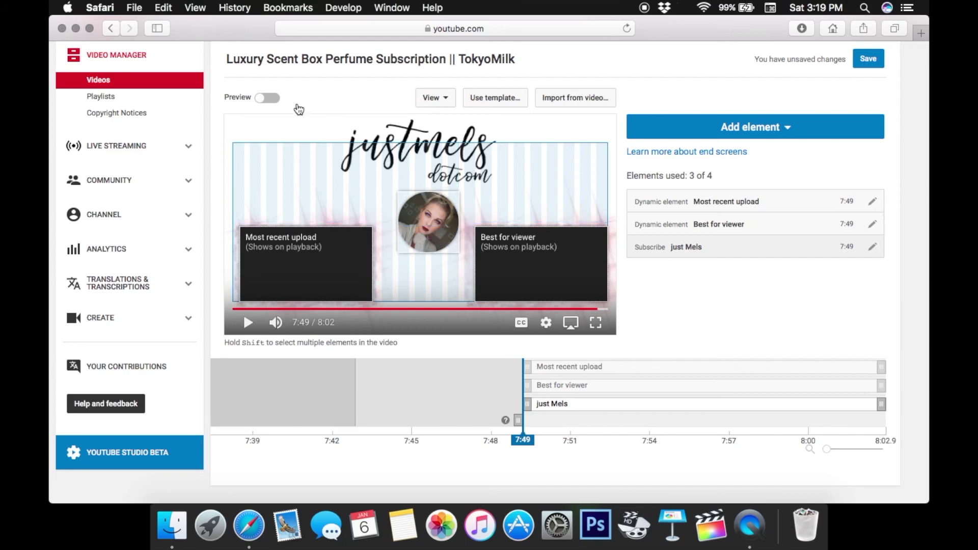
Preview the end screen, shift the Best for viewer element slightly left within its pink frame, and preview it again.
left_click(266, 98)
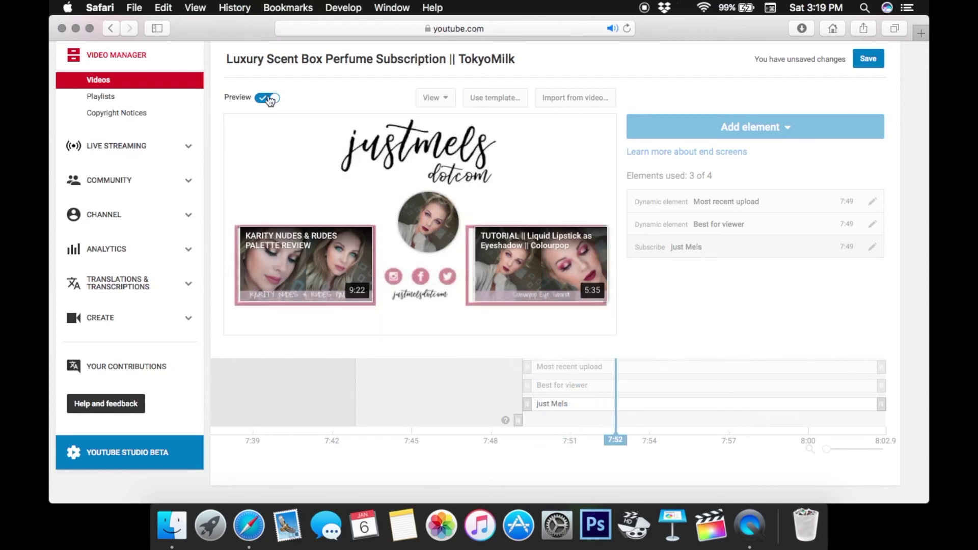
left_click(267, 98)
left_click(520, 256)
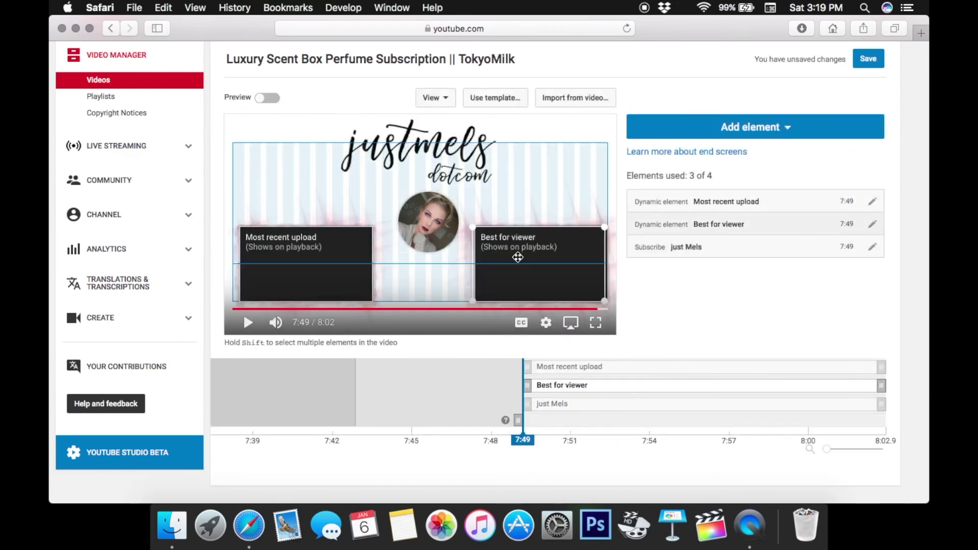
left_click_drag(531, 267, 532, 275)
left_click(265, 98)
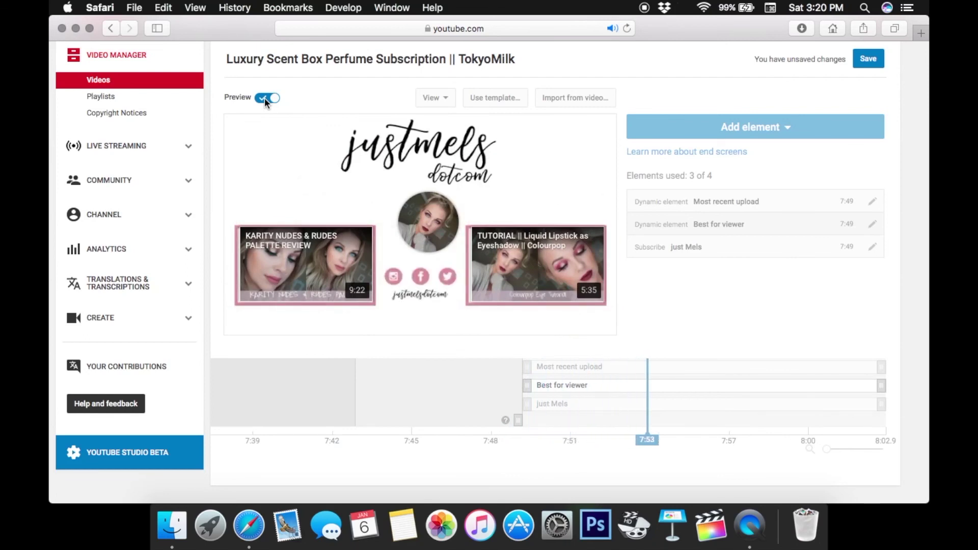
left_click(264, 98)
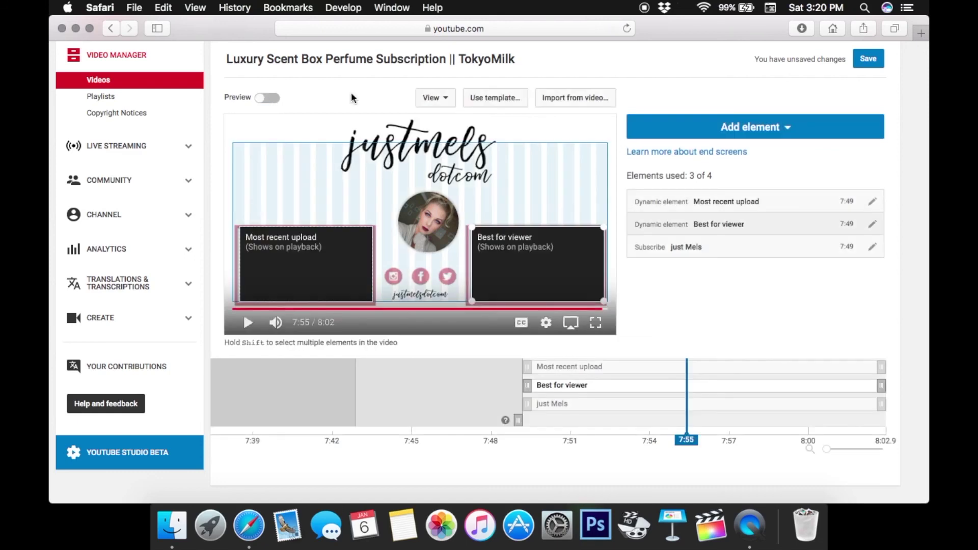
Nudge the Most recent upload and Best for viewer elements to centre them in their frames, previewing after each adjustment, and save the end screen.
left_click(321, 252)
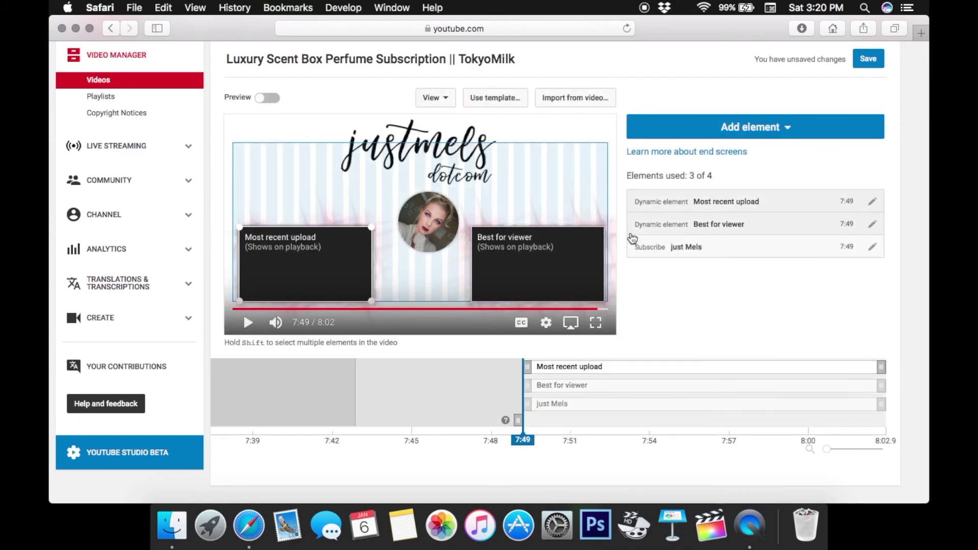
left_click(268, 99)
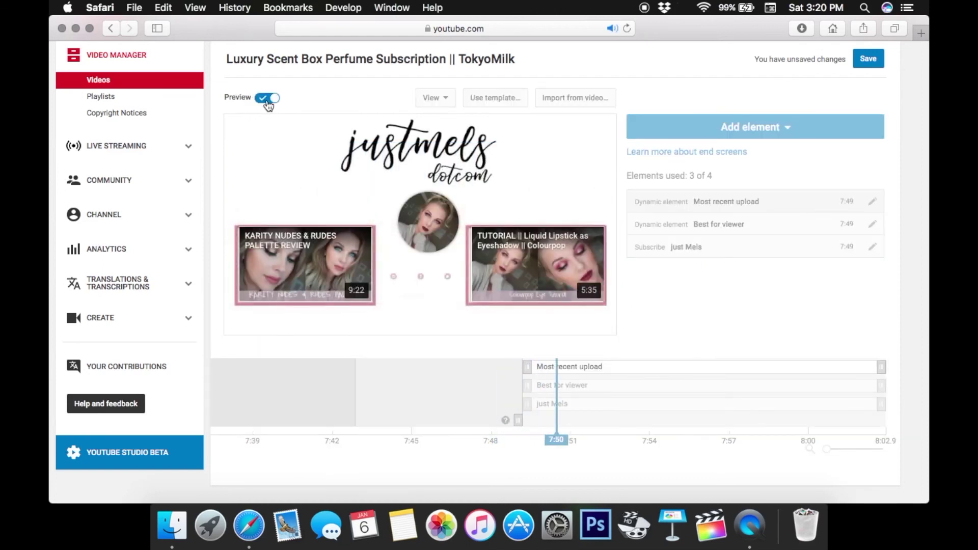
left_click(267, 99)
left_click(539, 267)
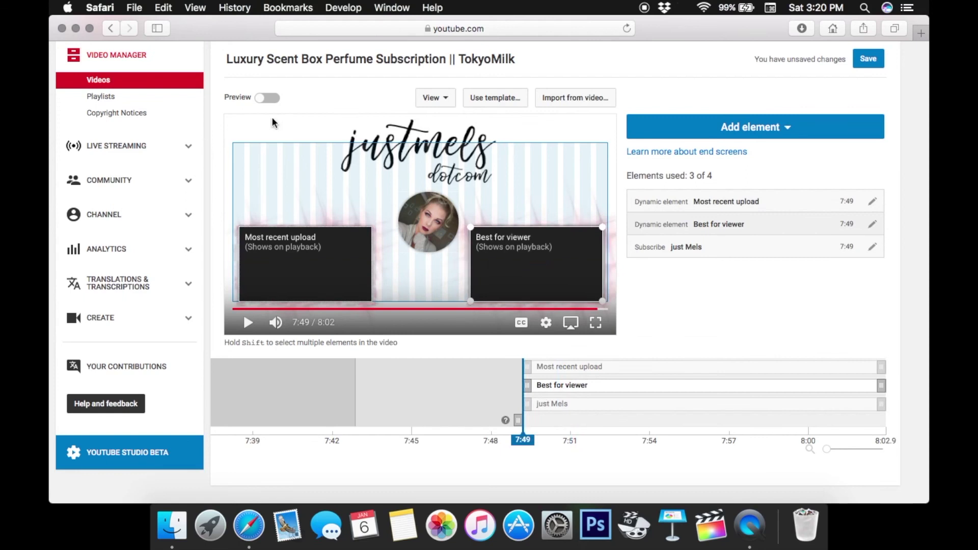
left_click(268, 98)
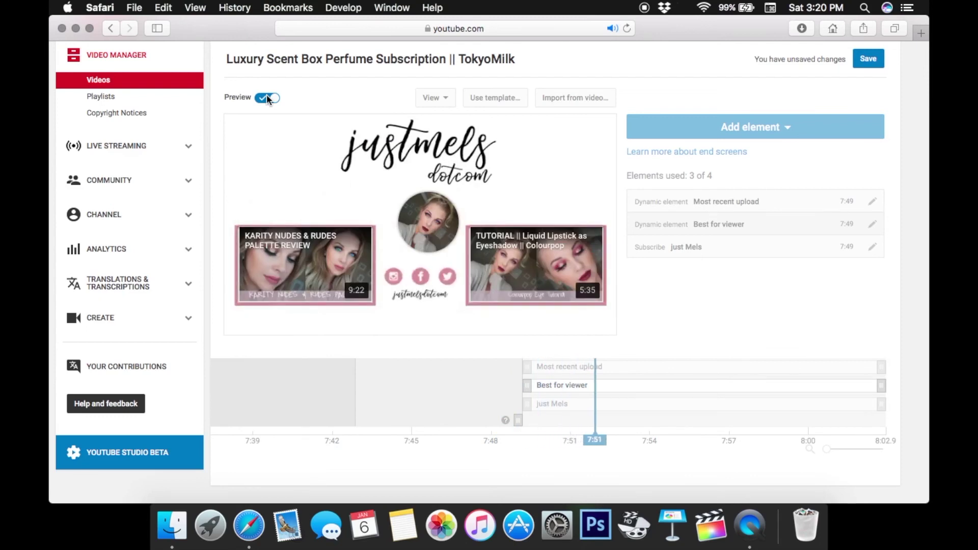
left_click(268, 98)
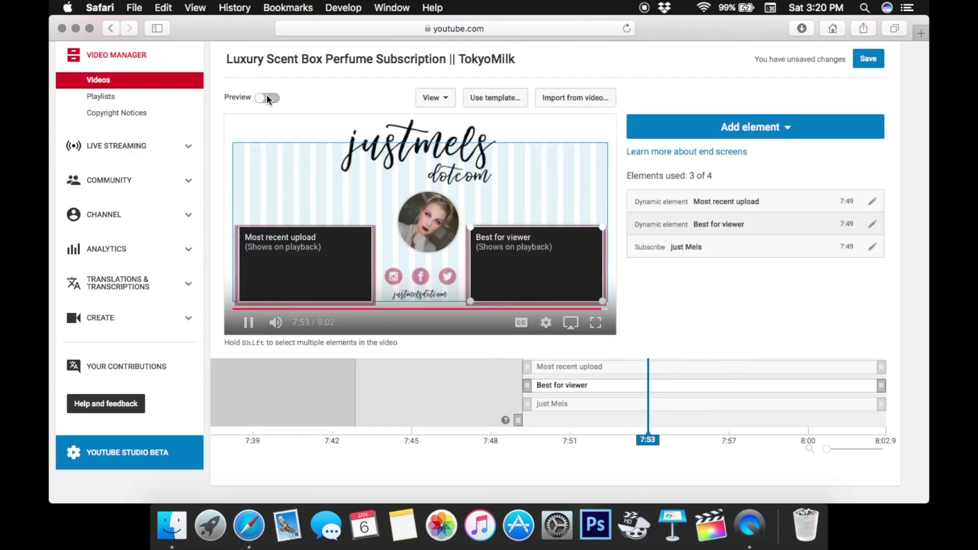
left_click(866, 65)
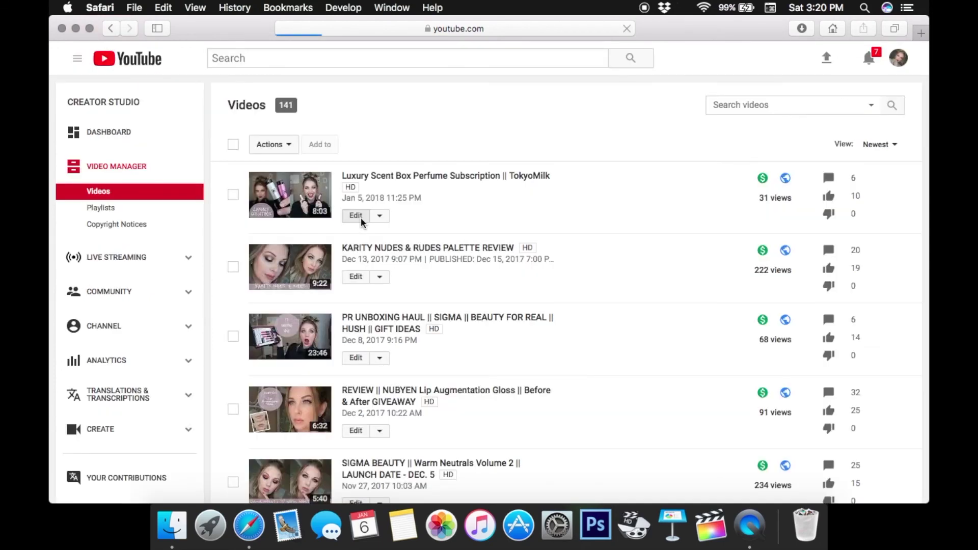
Open the Luxury Scent Box Perfume Subscription || TokyoMilk video for editing and play it close to its outro.
left_click(361, 219)
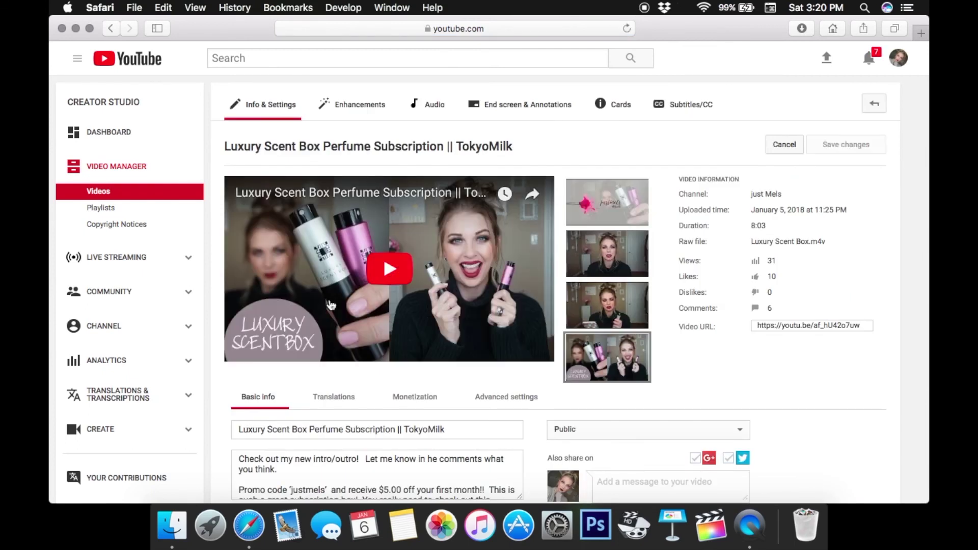
left_click(388, 275)
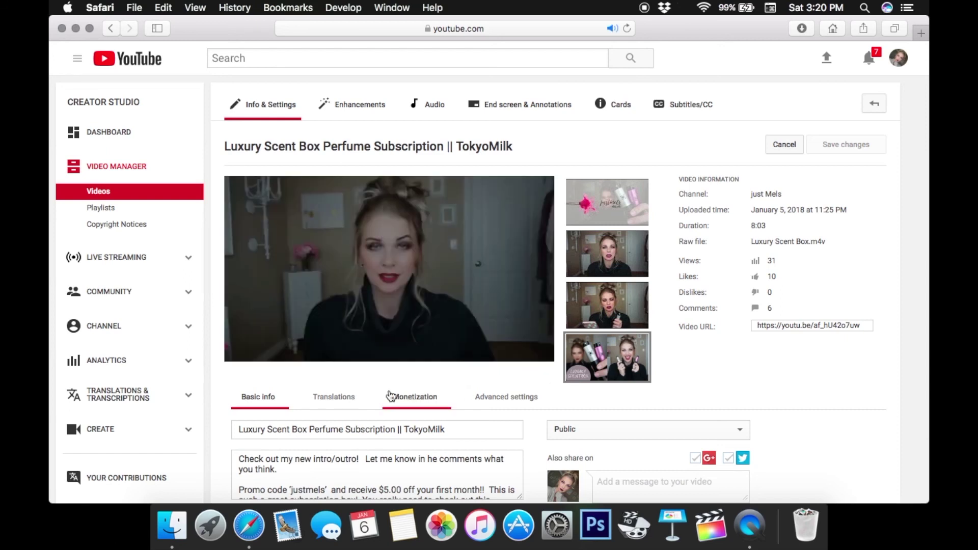
left_click(524, 337)
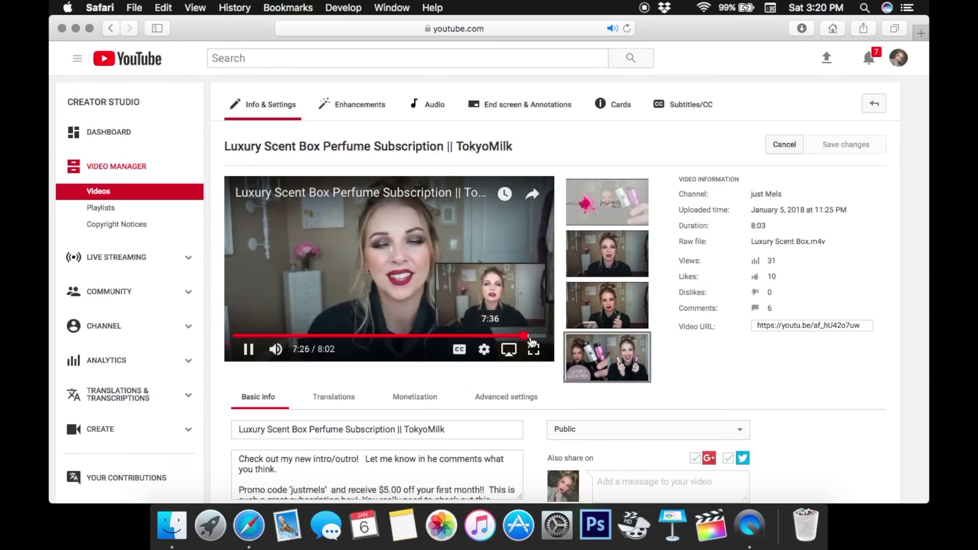
left_click(534, 338)
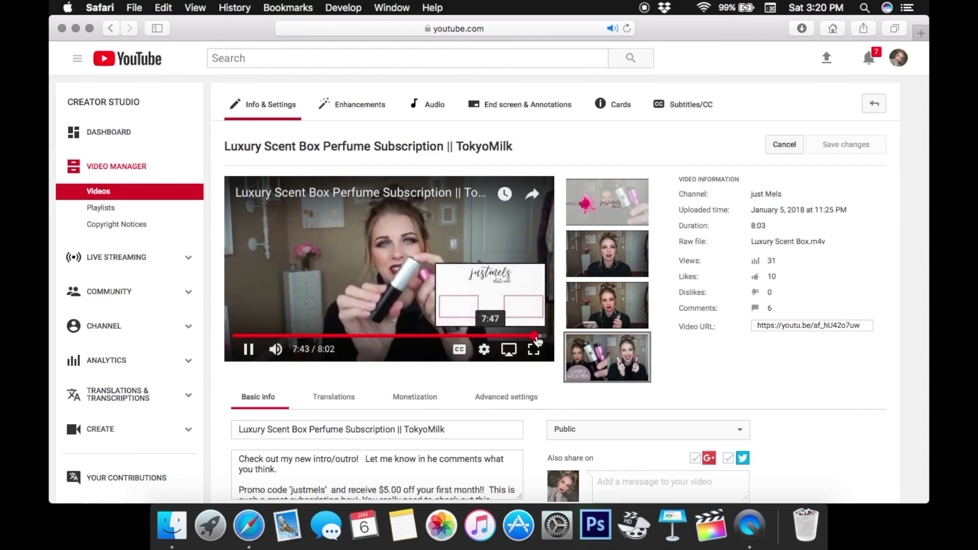